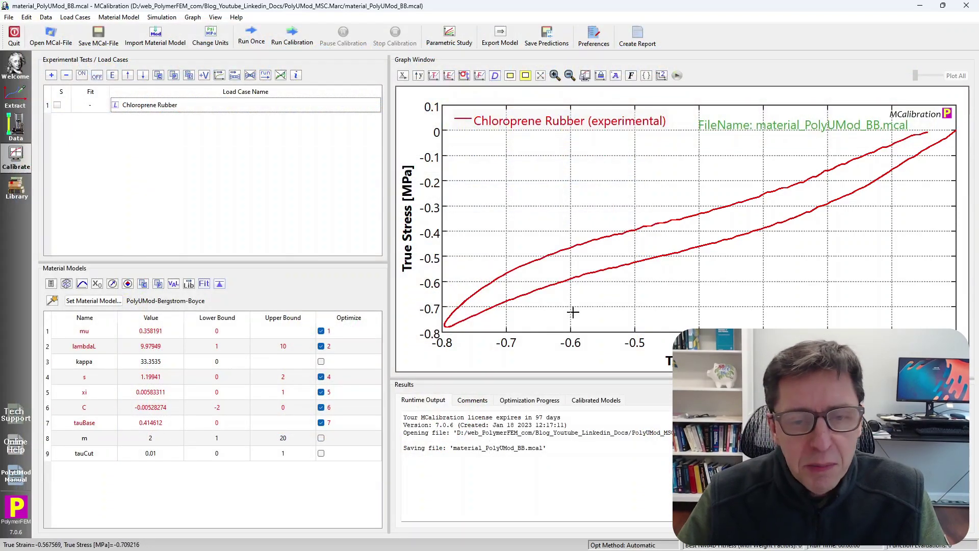
Confirm PolyUMod-Bergstrom-Boyce as the material model and run the Chloroprene Rubber load case once.
left_click(95, 303)
key("Return")
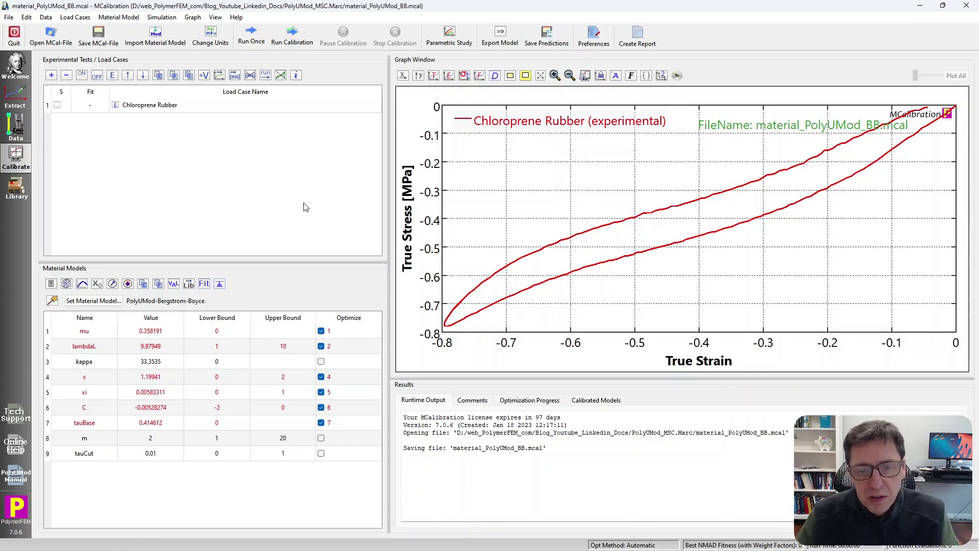
left_click(253, 31)
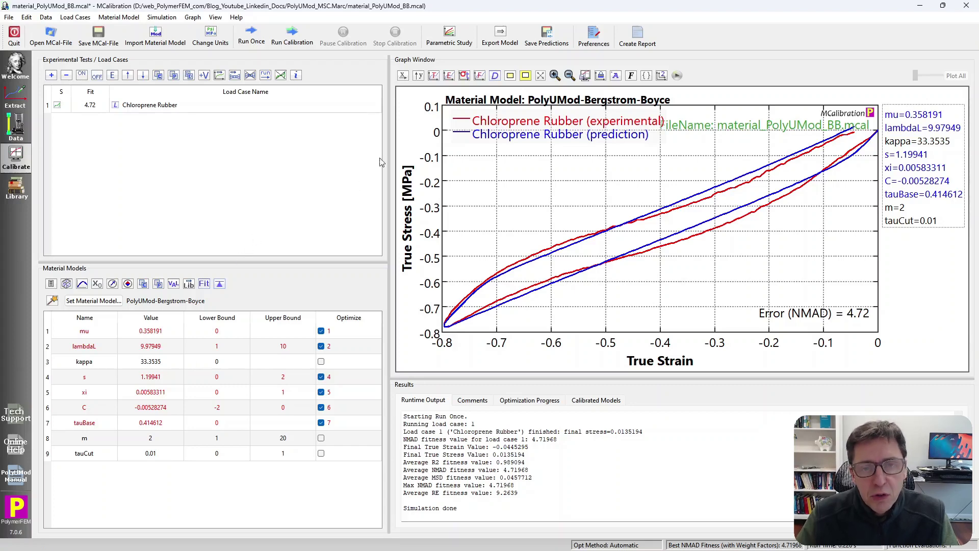
Export the material parameters in MSC.Marc (dat-file) format as material_PolyUMod_BB_MARC.dat.
left_click(499, 36)
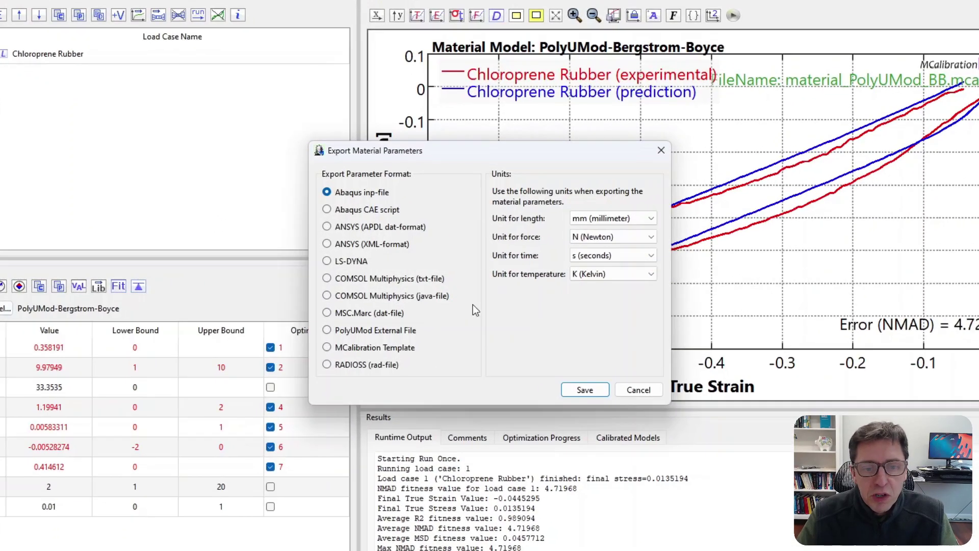
left_click(378, 313)
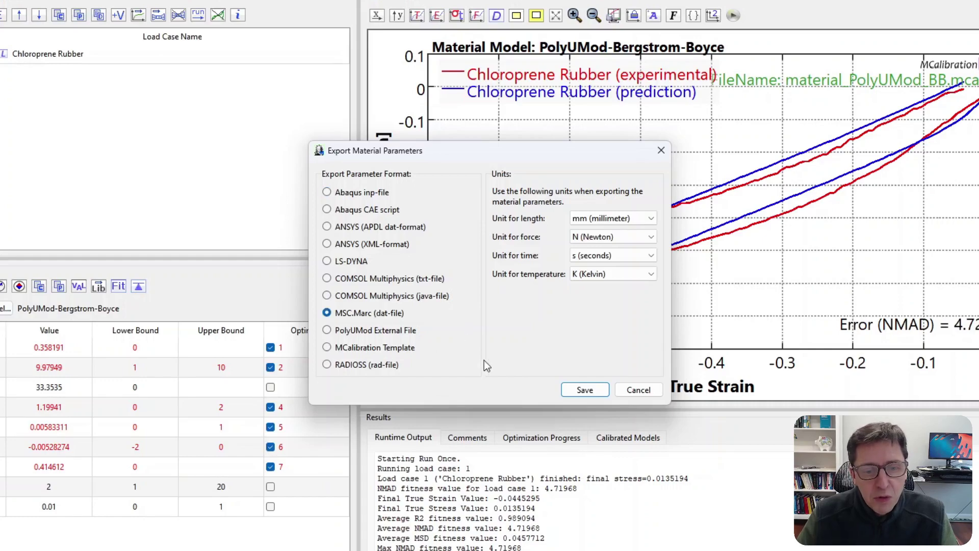
left_click(582, 393)
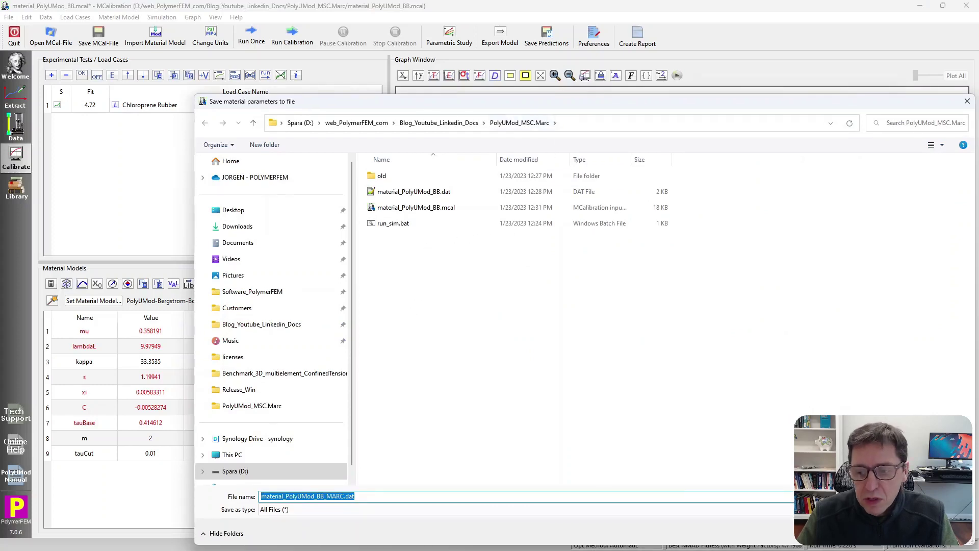
key("Return")
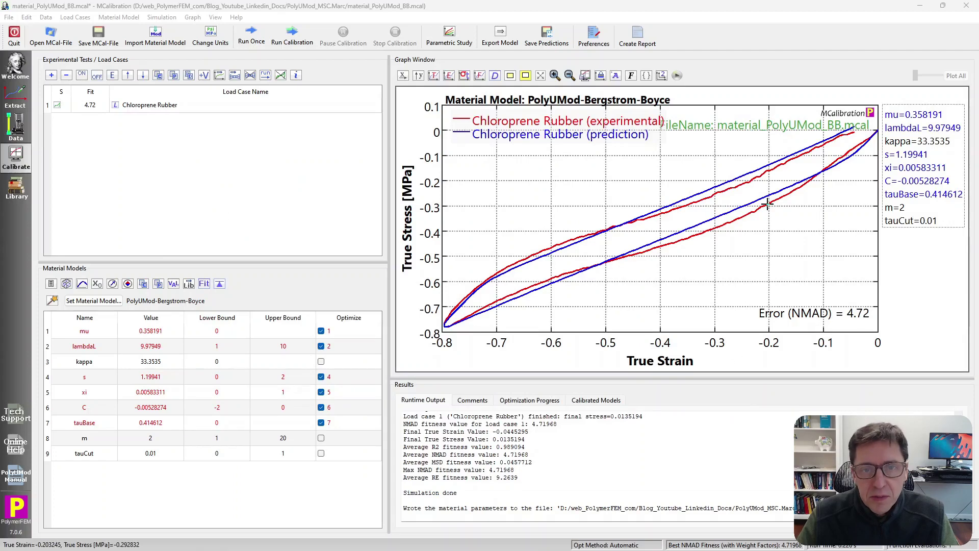
Switch to the PolyUMod_MSC.Marc folder and open the exported material_PolyUMod_BB_MARC.dat in Notepad++.
left_click(921, 6)
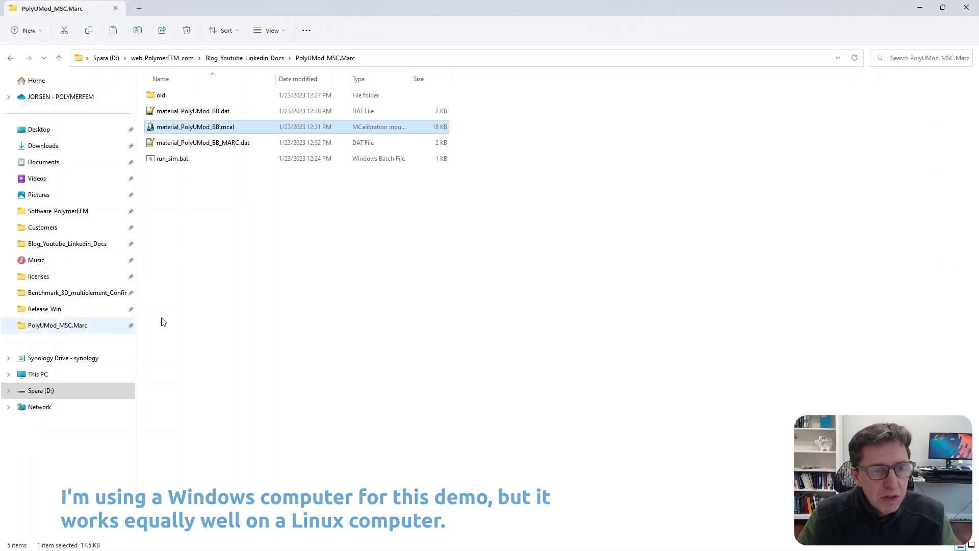
left_click(241, 146)
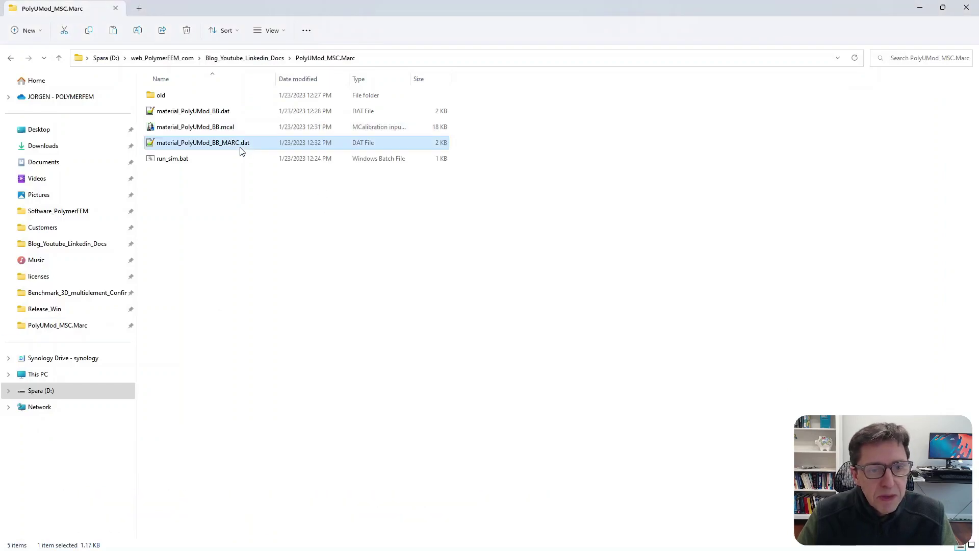
double_click(240, 147)
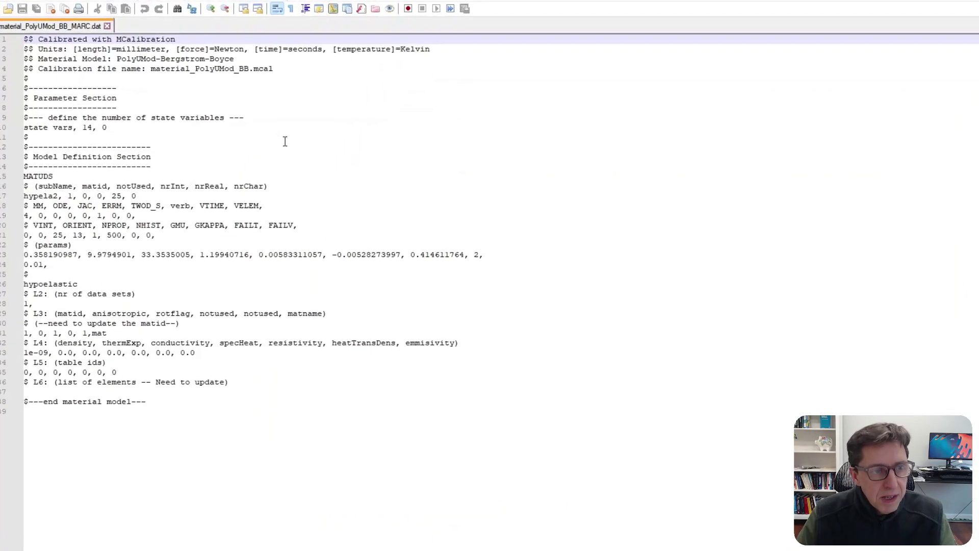
Read the exported file's header comments, units and Parameter Section down to the Model Definition Section.
key("Down")
key("Down")
key("Down")
key("Down")
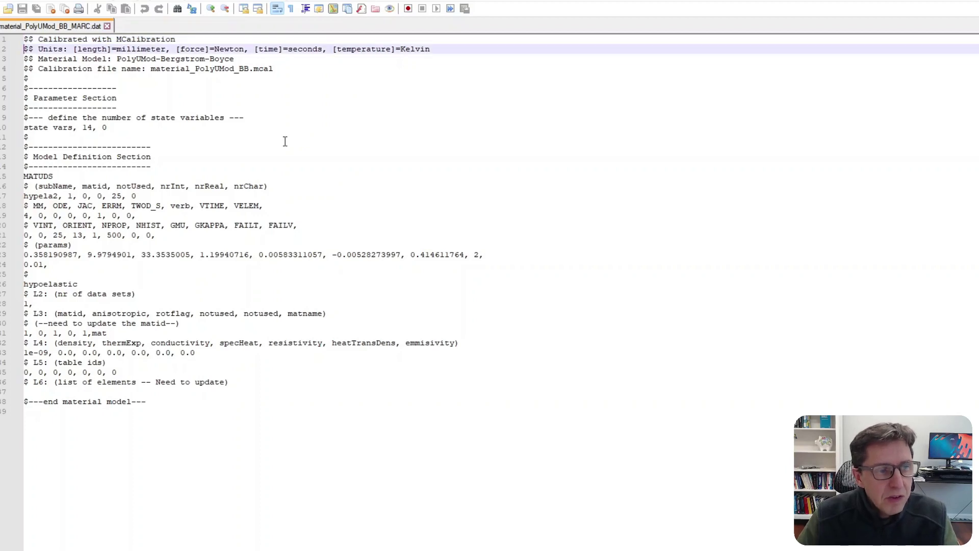
key("Down")
key("Down")
key("Down")
key("Down")
key("Down")
key("Down")
key("Down")
key("Down")
key("Down")
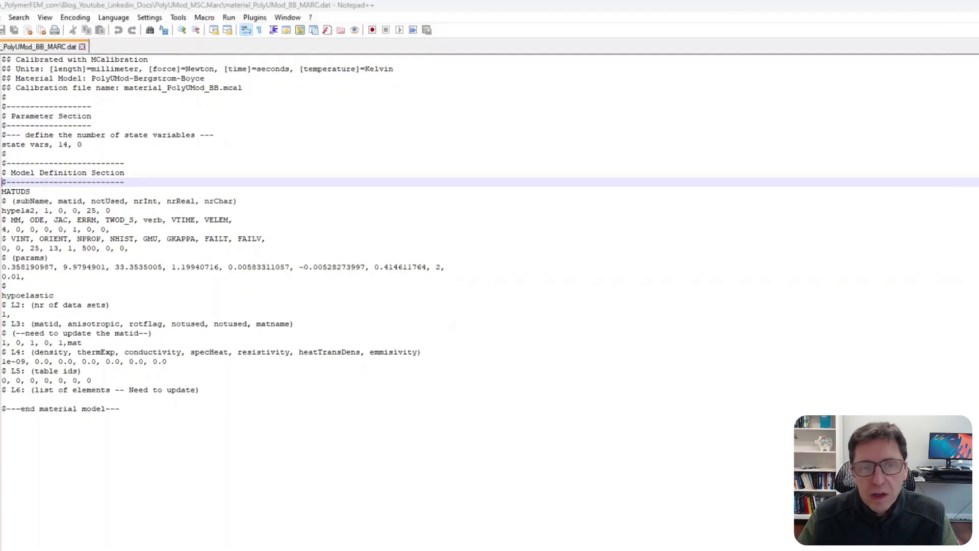
Switch to Marc Mentat and display the coordinate system grid.
left_click(921, 7)
left_click(922, 7)
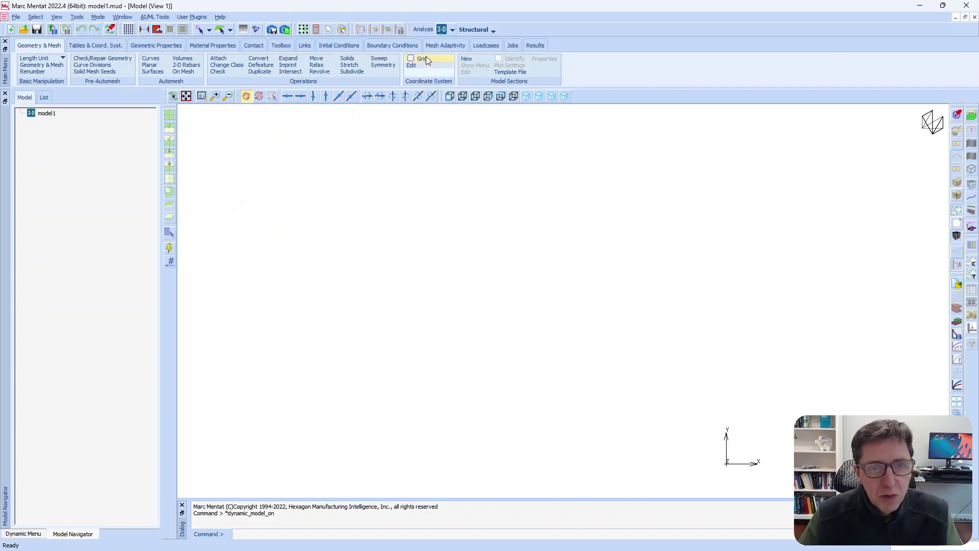
left_click(411, 59)
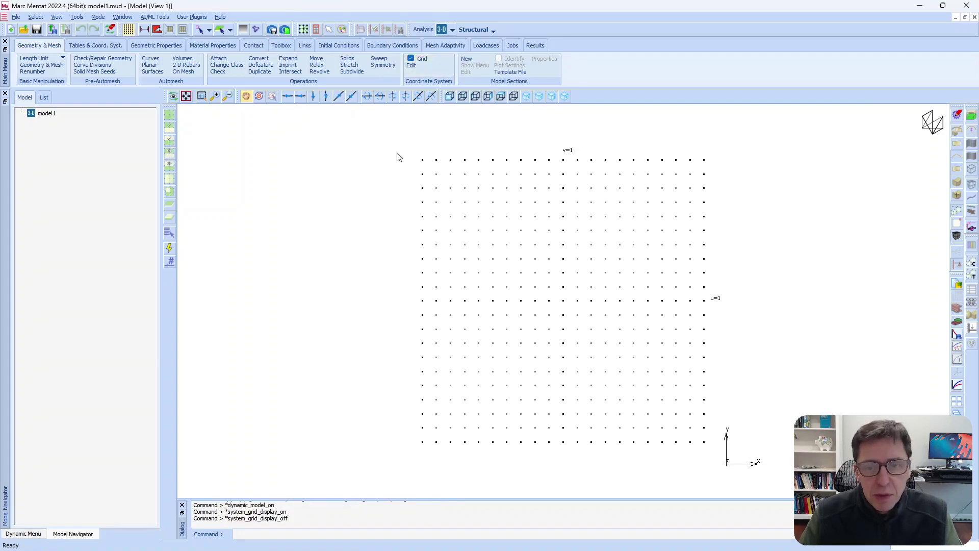
Set the minimum of both the U and V grid domains to 0.
left_click(411, 66)
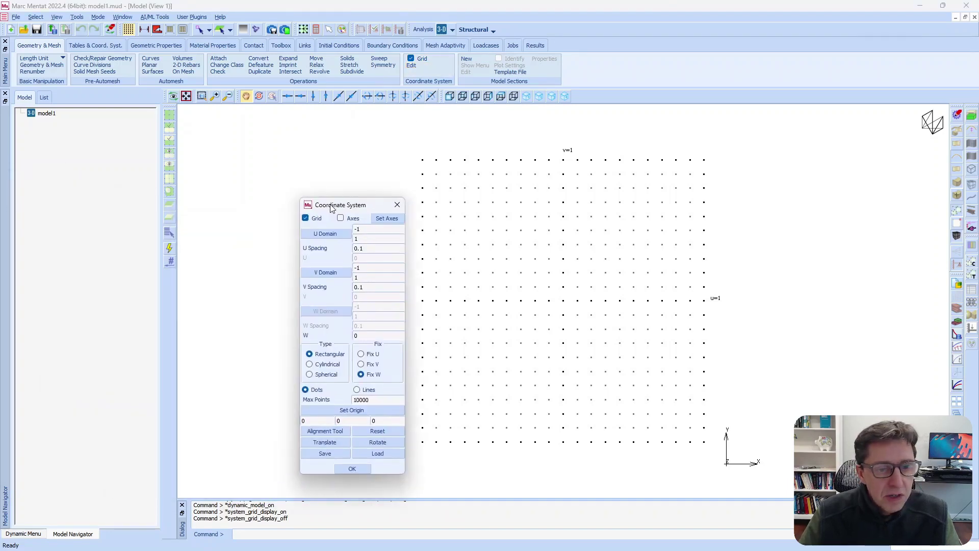
left_click(371, 229)
type("0")
key("Tab")
key("Tab")
key("Tab")
key("Tab")
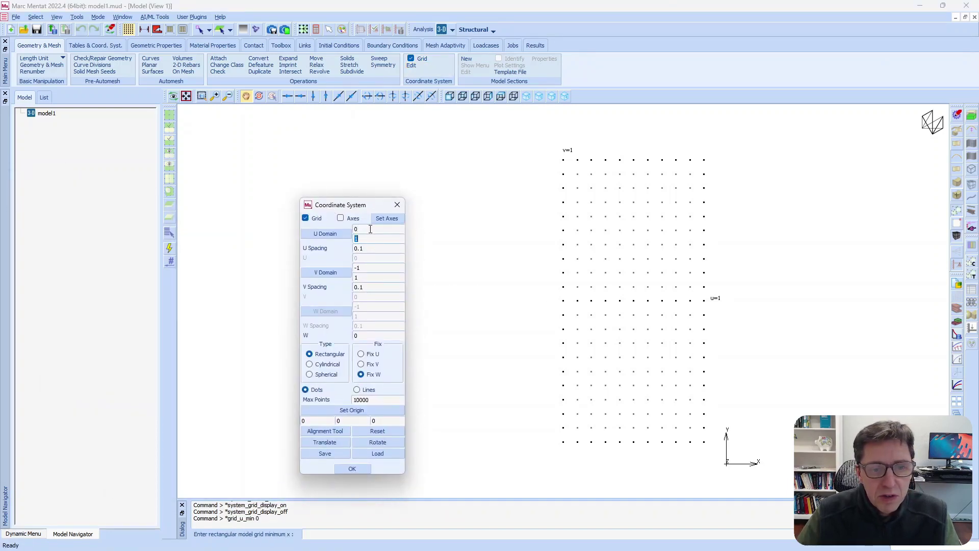
type("0")
key("Tab")
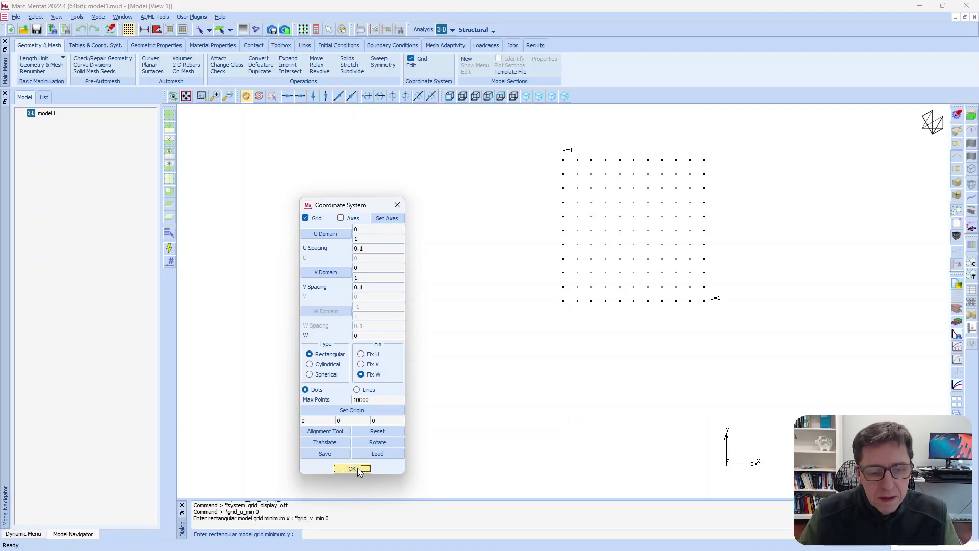
left_click(352, 468)
Add four mesh nodes at the grid corners (0,0), (1,0), (1,1) and (0,1), in that order.
left_click(33, 67)
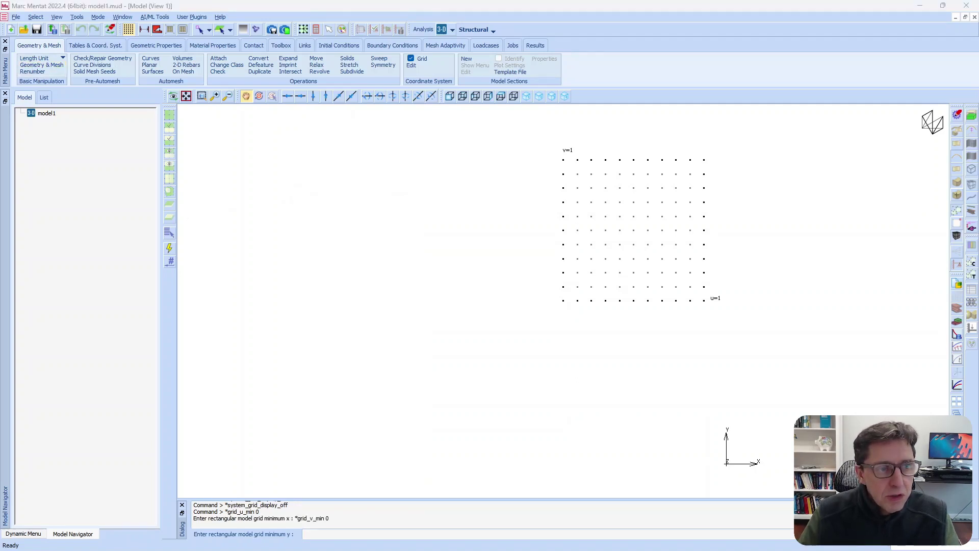
left_click_drag(69, 135, 298, 139)
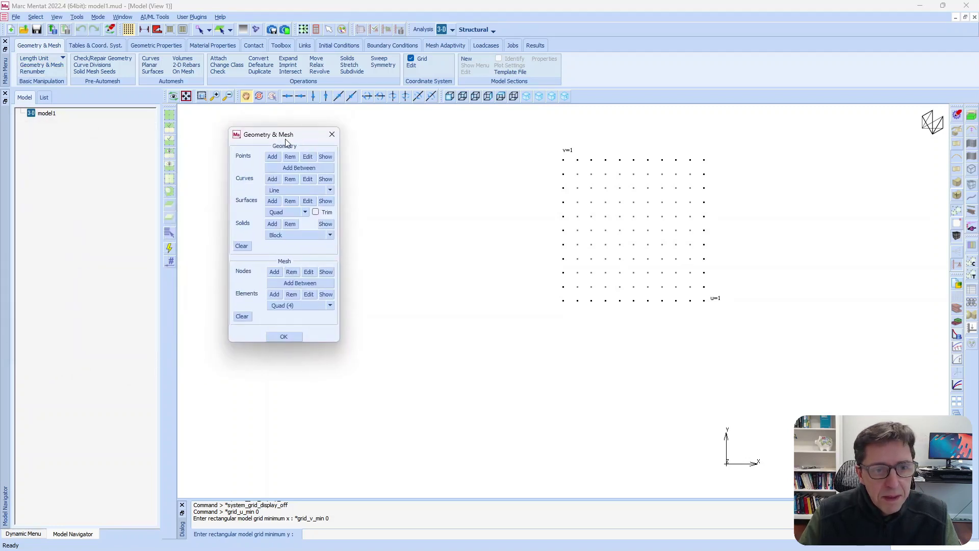
left_click_drag(306, 136, 111, 188)
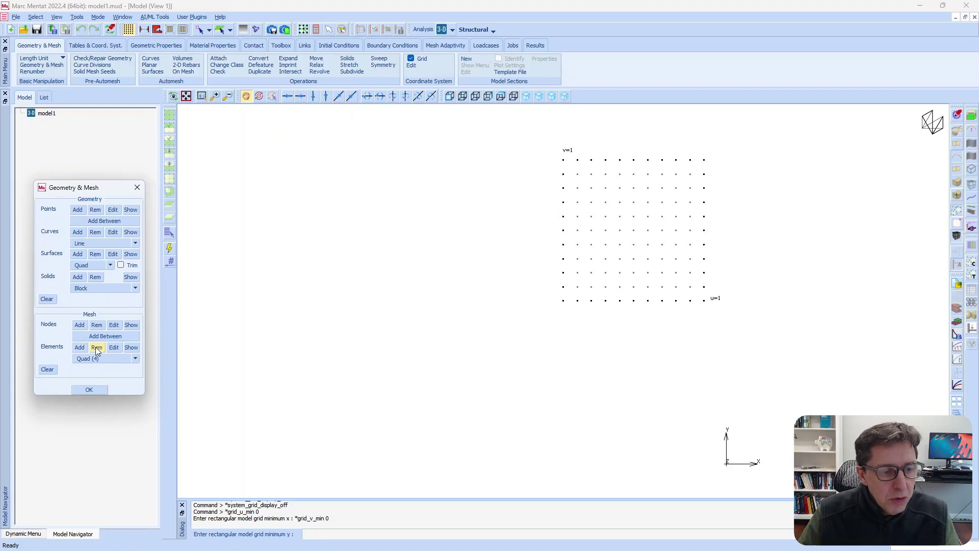
left_click(80, 327)
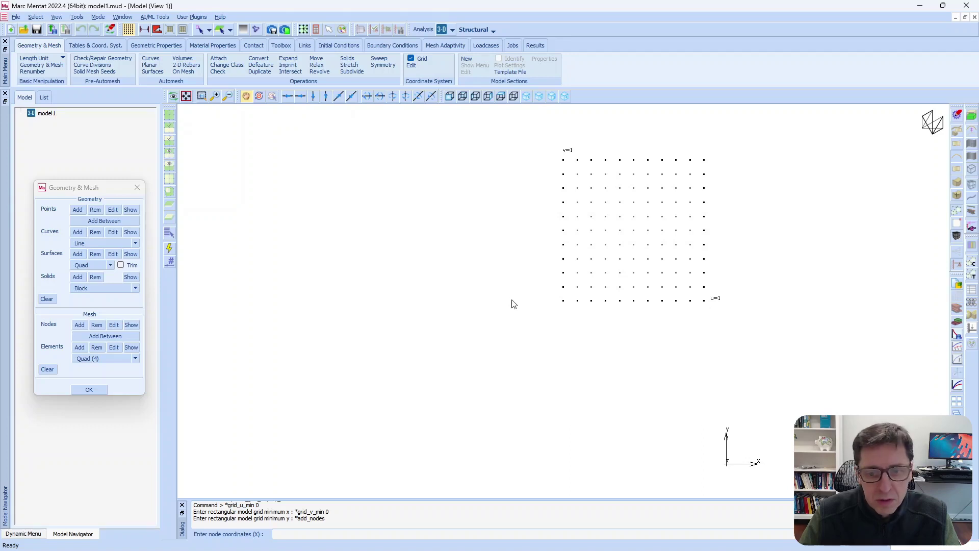
left_click(247, 97)
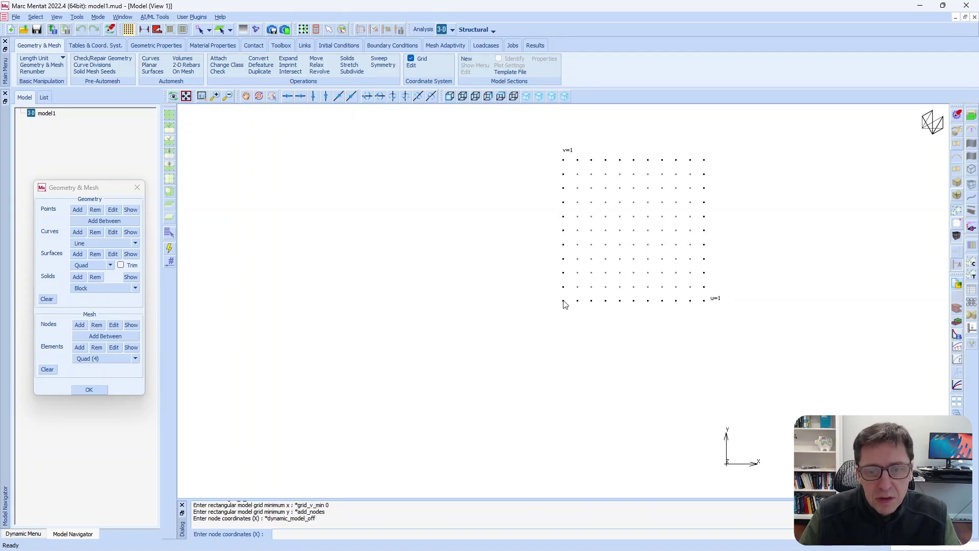
left_click(563, 301)
left_click(703, 300)
left_click(704, 159)
left_click(564, 160)
Create a Quad (4) element from nodes 1, 2, 3 and 4.
left_click(79, 347)
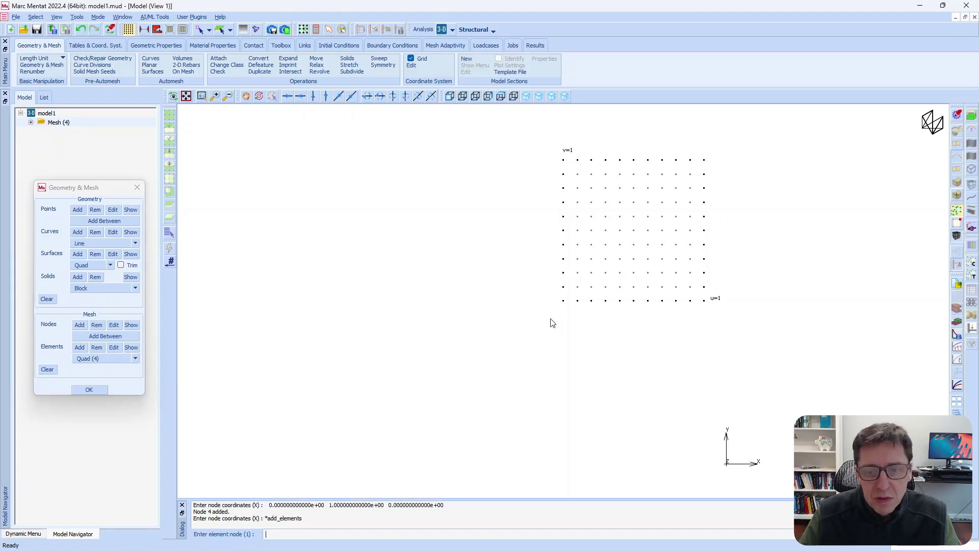
type("1 2")
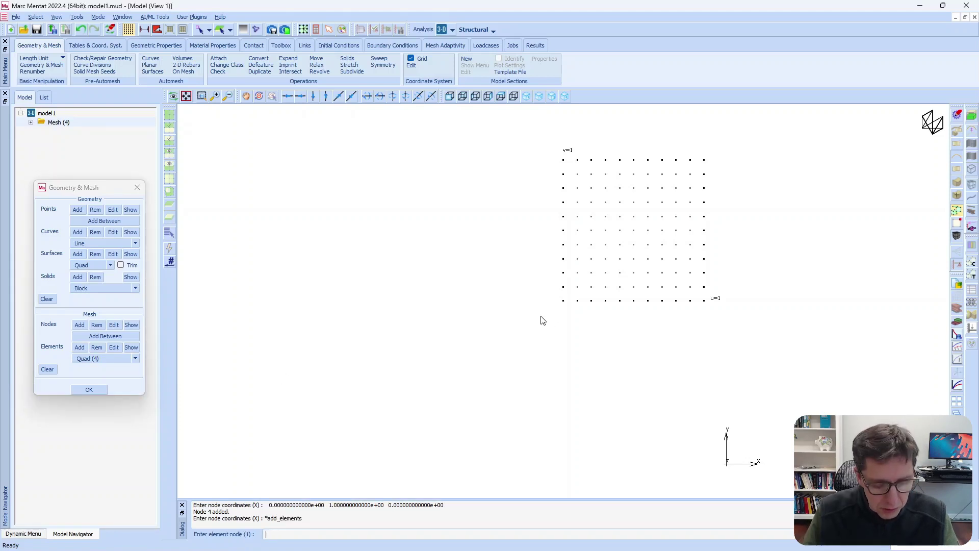
type(" 3 4")
key("Return")
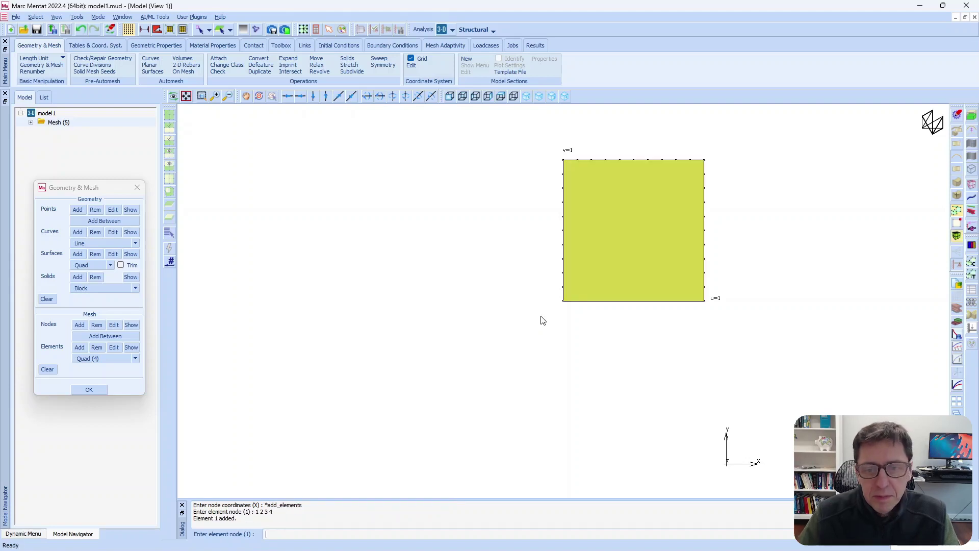
left_click(102, 390)
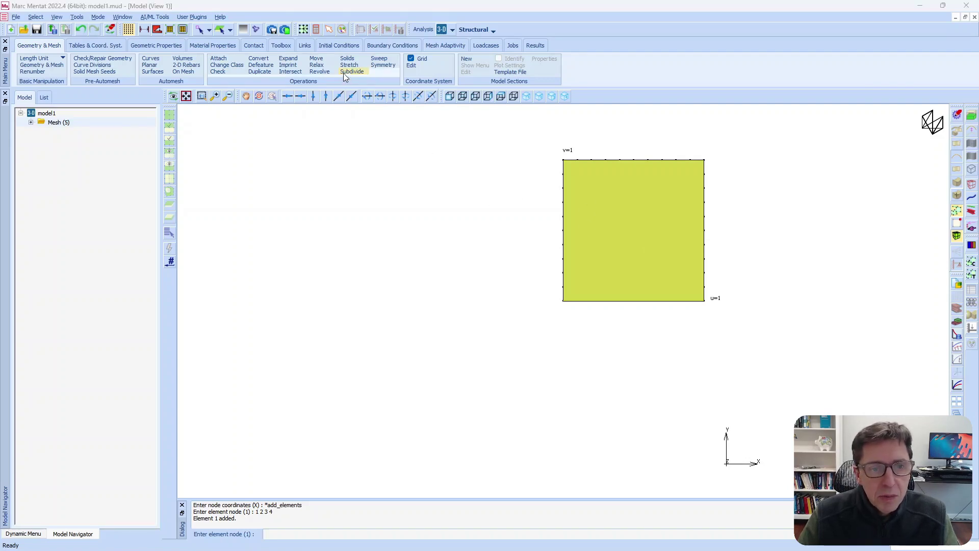
Subdivide all existing elements with 8 divisions in each direction.
left_click_drag(169, 254, 323, 277)
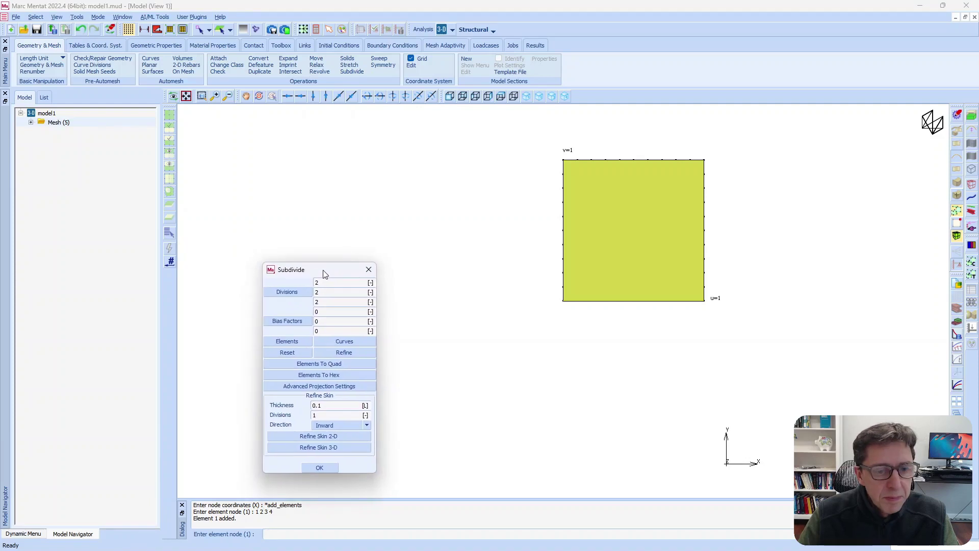
type("8")
key("Tab")
type("8")
key("Tab")
type("8")
key("Tab")
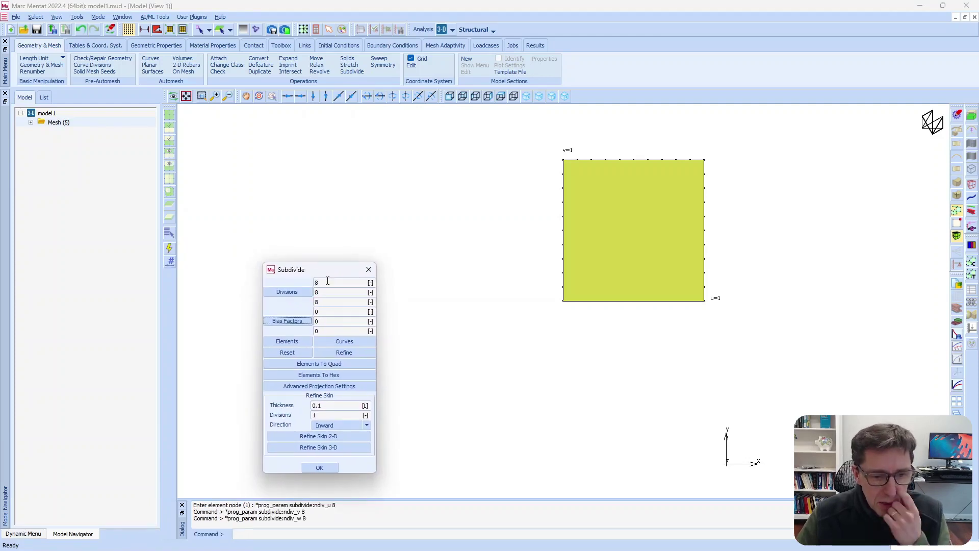
left_click(287, 341)
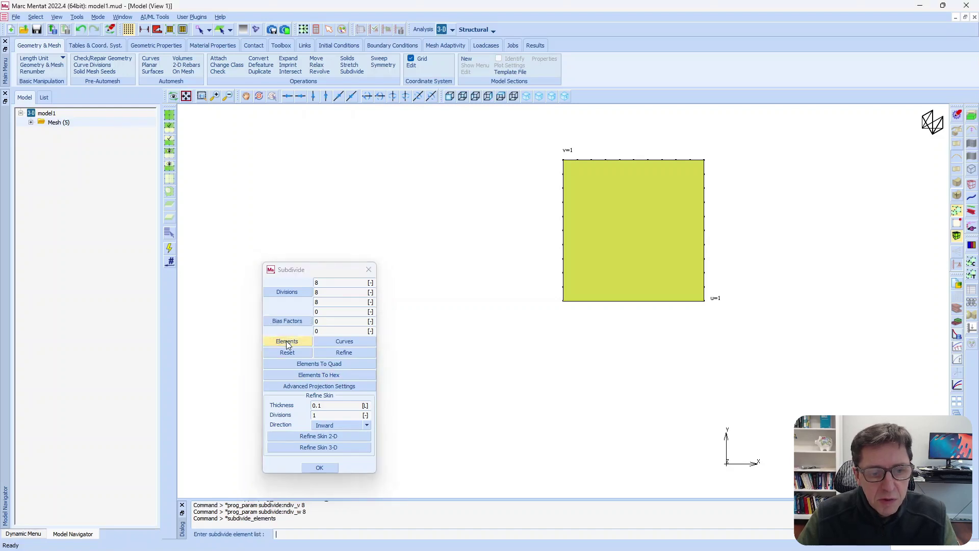
left_click(170, 116)
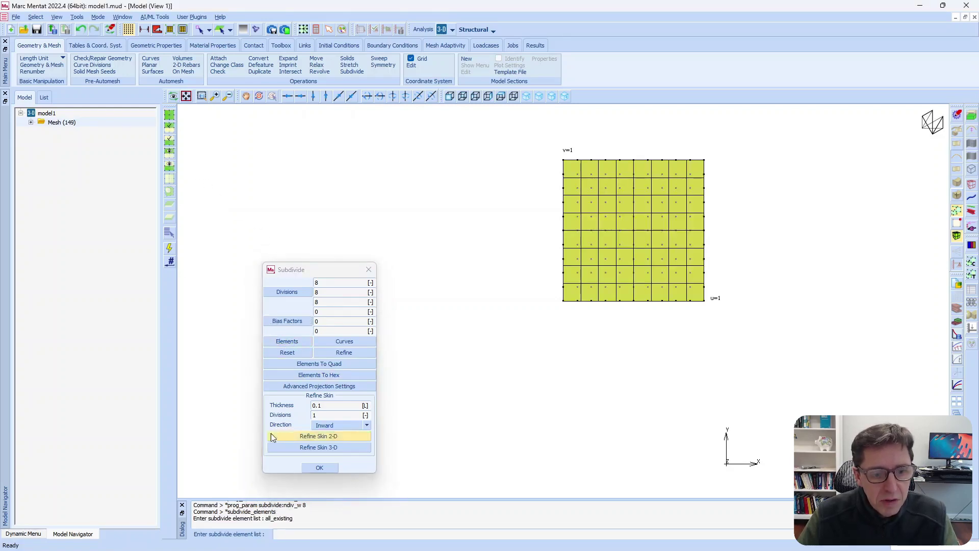
left_click(318, 467)
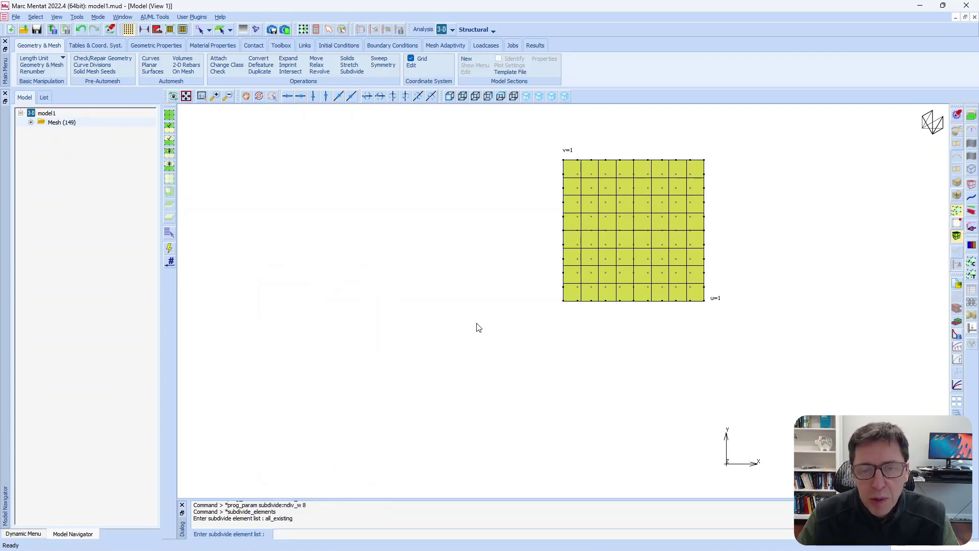
Expand all existing elements into a 3D mesh with a Z translation of 0.1 and 8 repetitions.
key("ctrl+d")
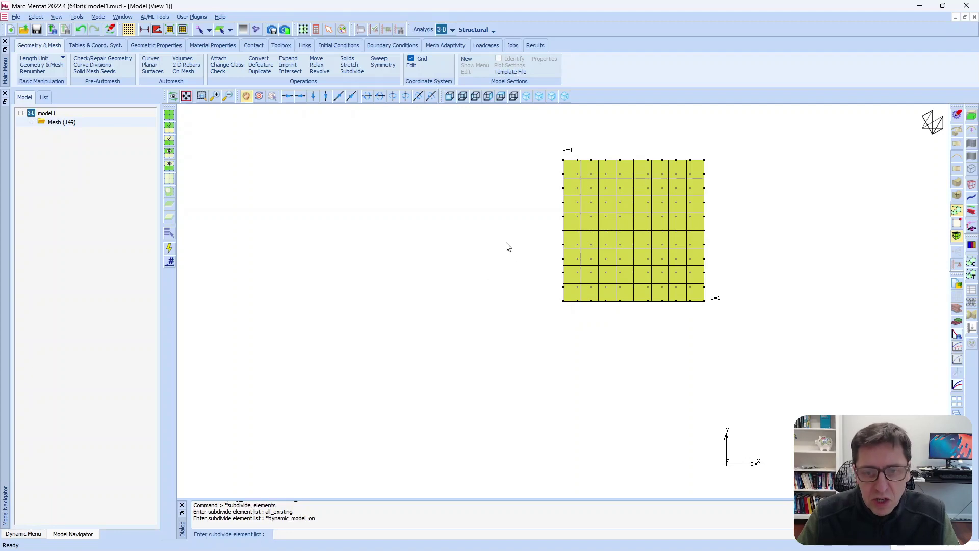
left_click_drag(505, 246, 627, 289)
key("ctrl+d")
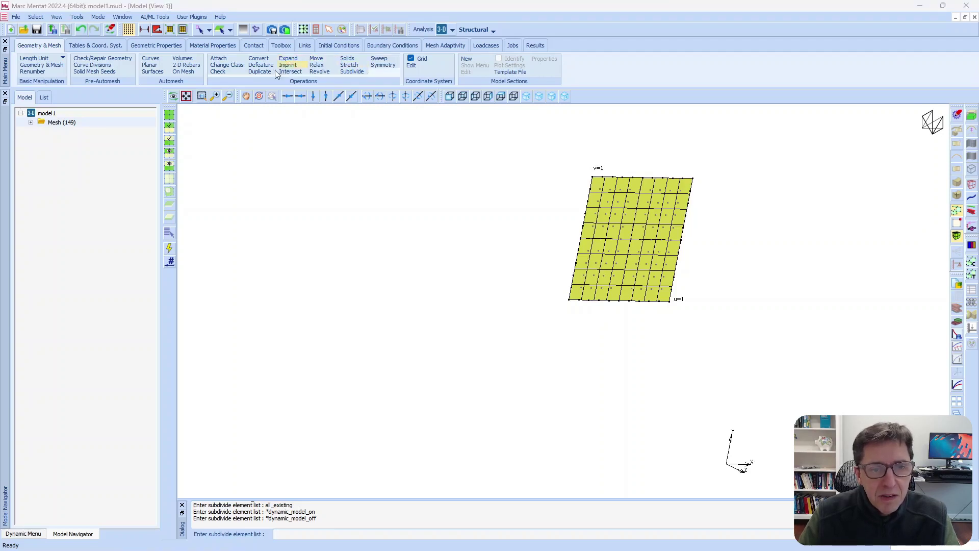
left_click_drag(265, 158, 400, 139)
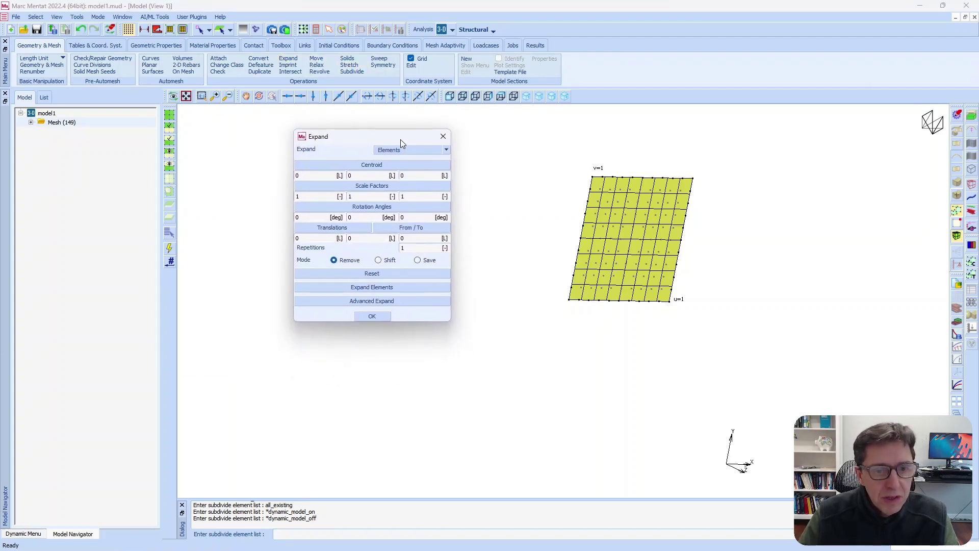
left_click(420, 238)
key("BackSpace")
type("0.1")
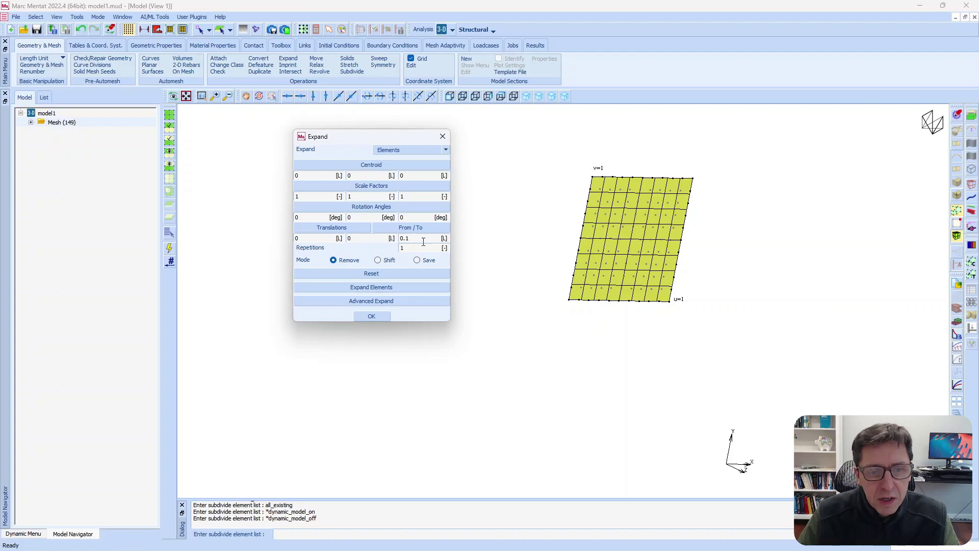
left_click(415, 248)
double_click(415, 248)
type("8")
left_click(379, 286)
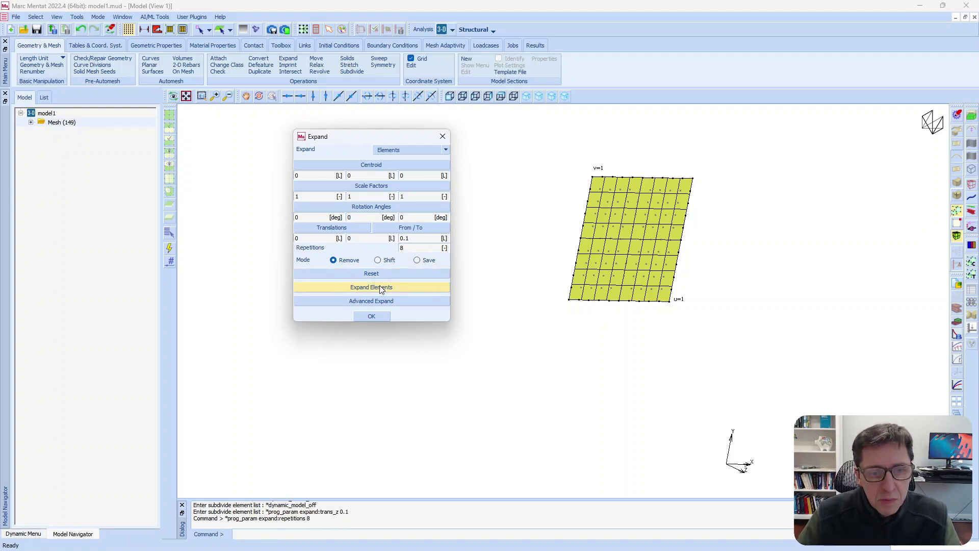
left_click(169, 115)
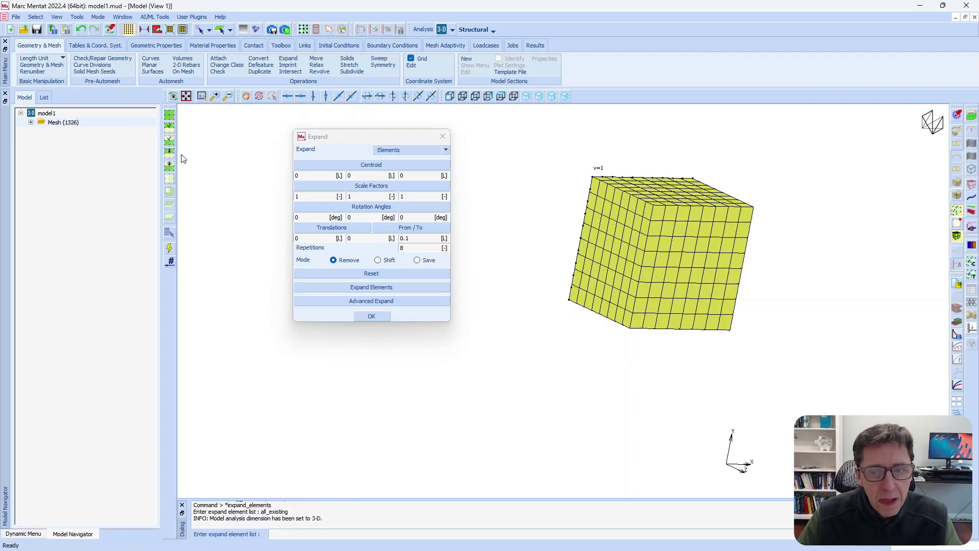
left_click(372, 317)
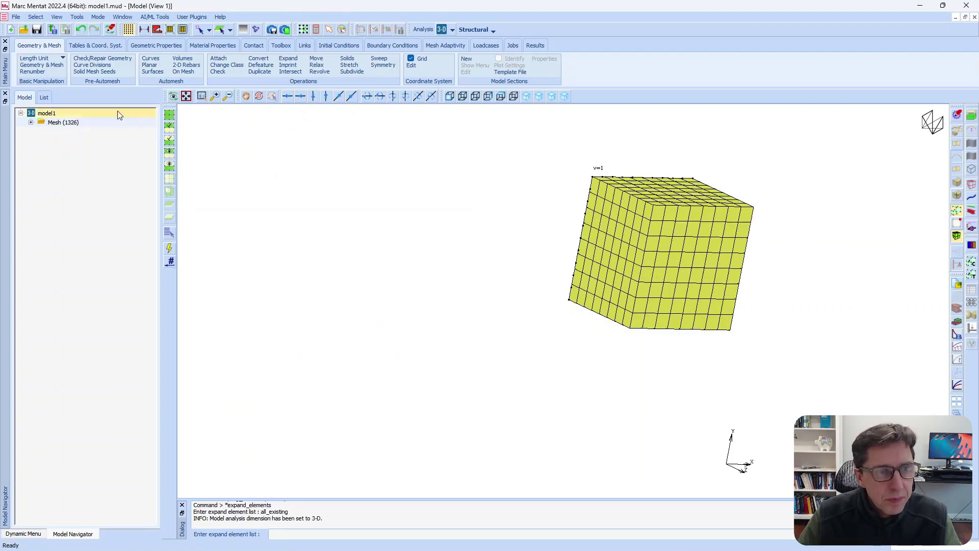
Save the model, then save it as a binary model file named sim in the PolyUMod_MSC.Marc folder.
left_click(37, 30)
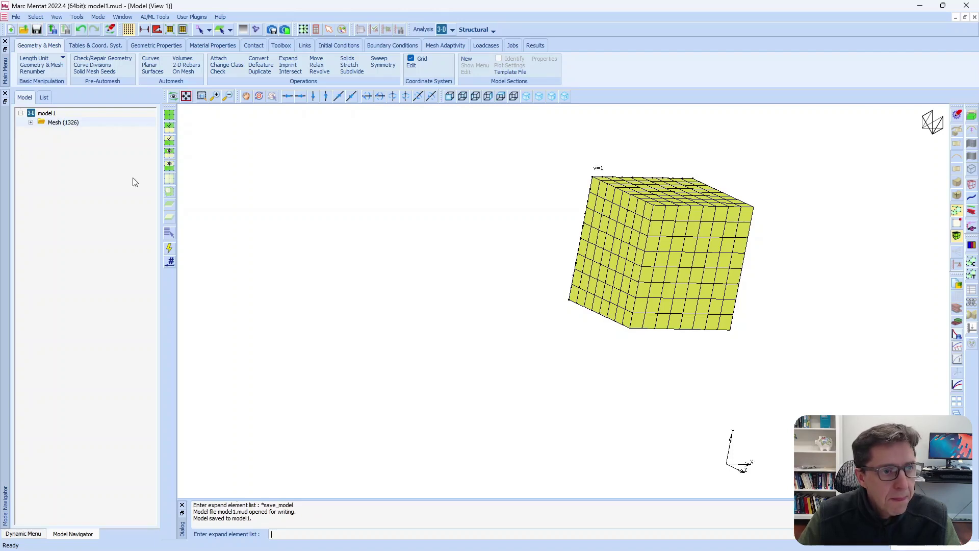
left_click(15, 16)
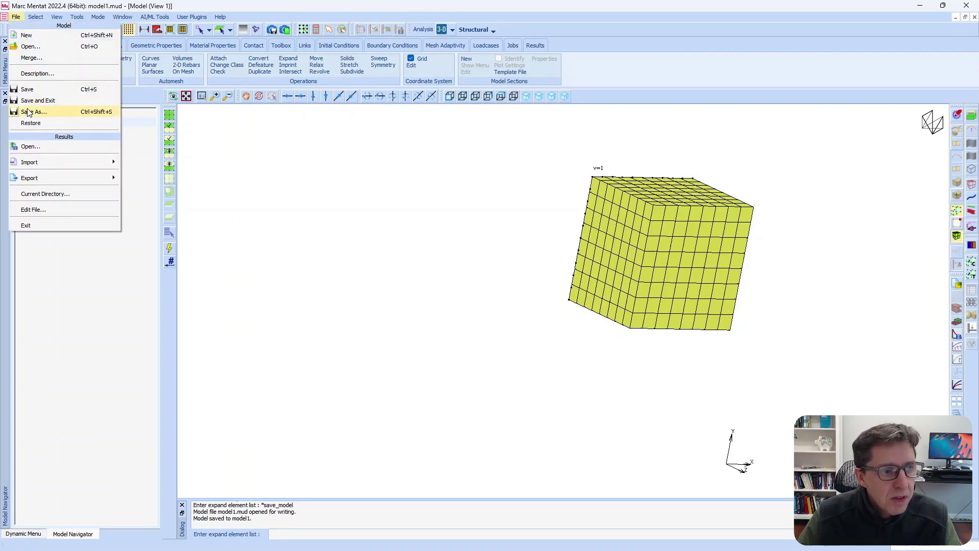
left_click(33, 111)
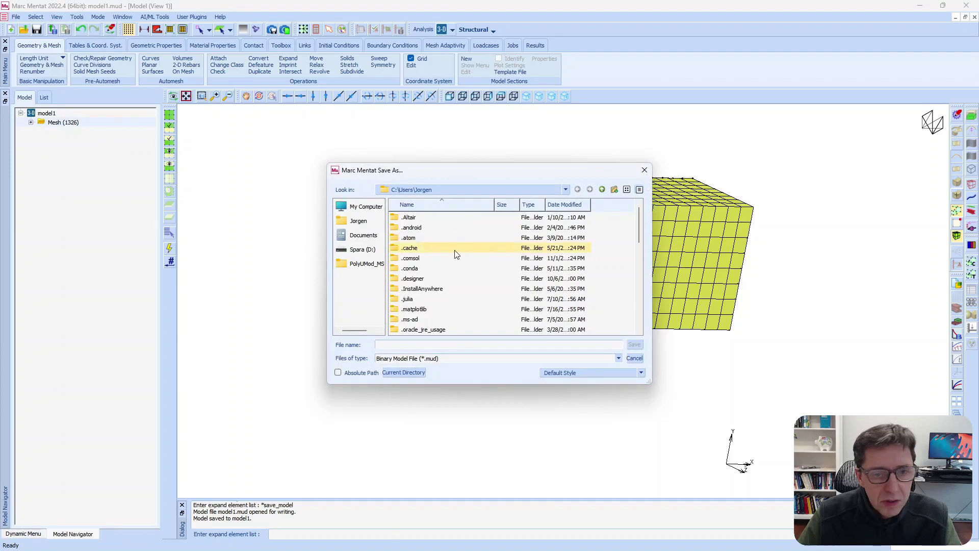
left_click(367, 263)
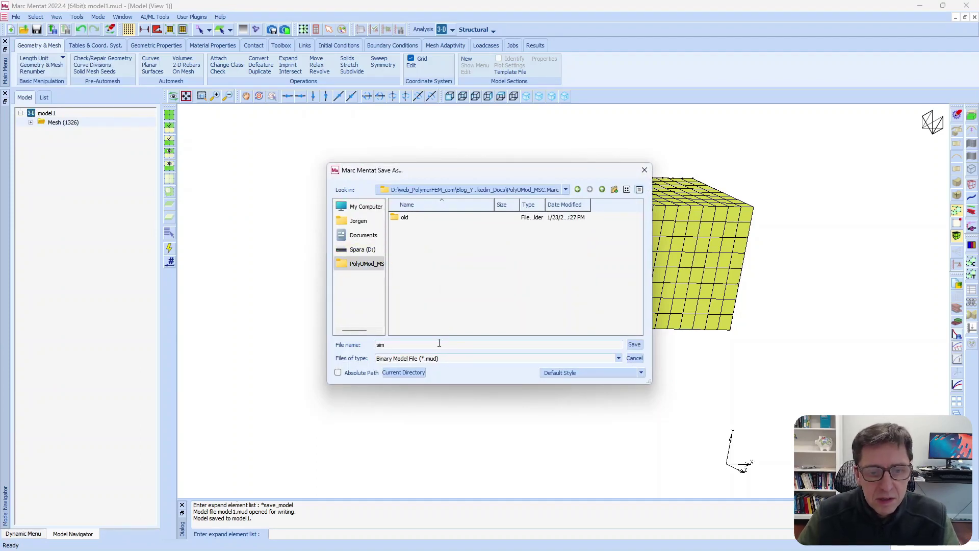
left_click(634, 345)
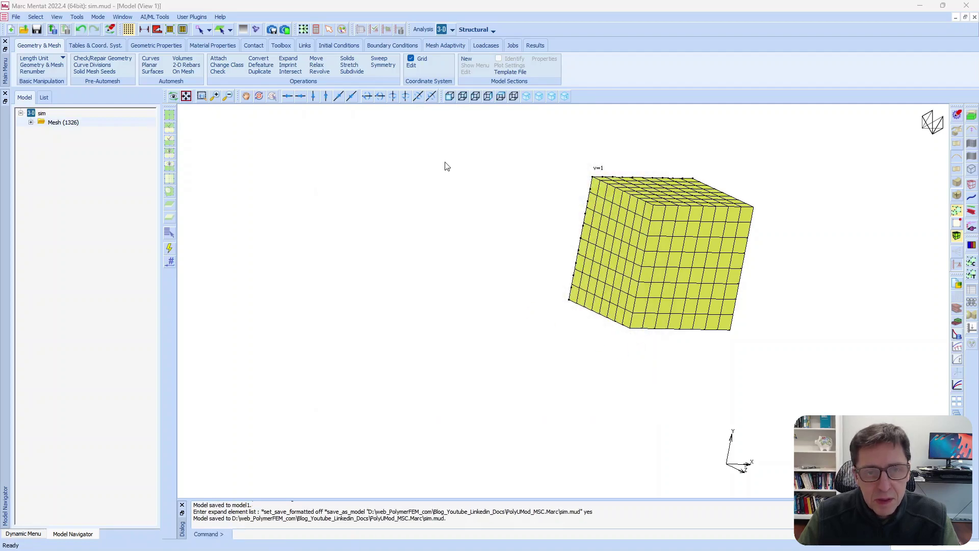
Merge the duplicate nodes among all existing nodes with Sweep and save the model.
left_click(527, 97)
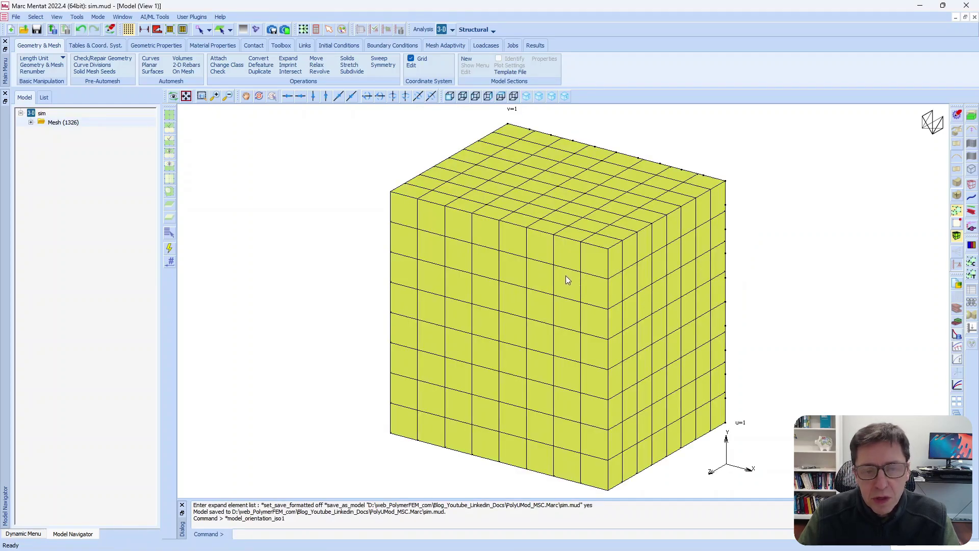
left_click(30, 122)
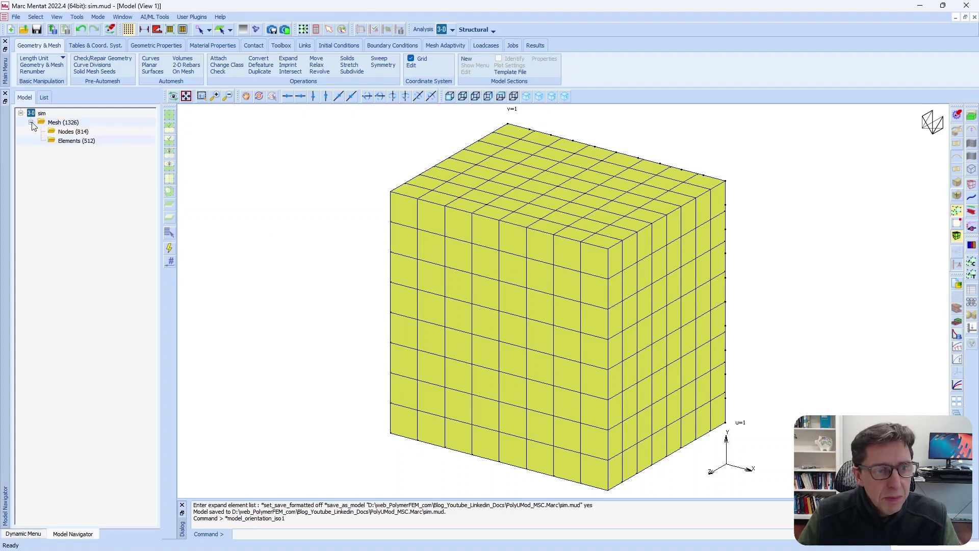
left_click(384, 61)
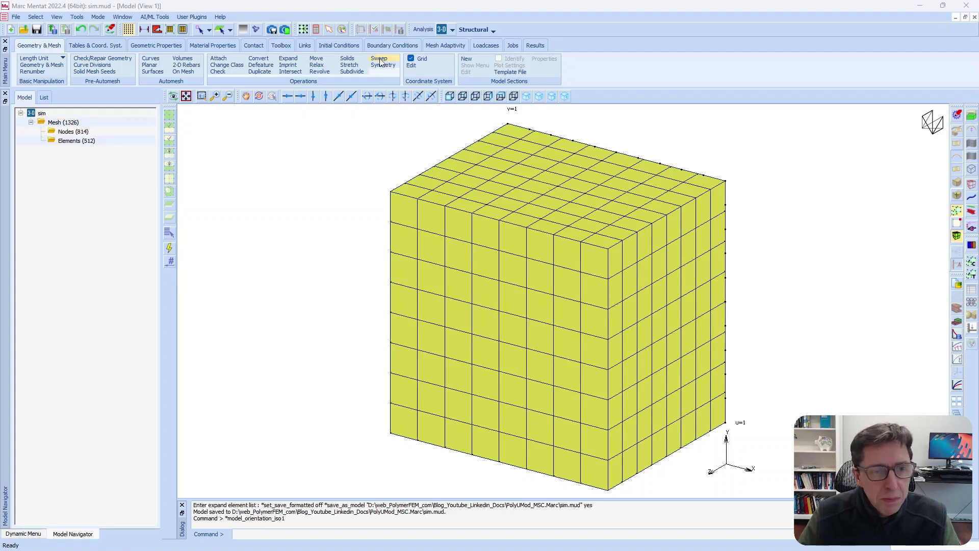
left_click_drag(2, 184, 279, 153)
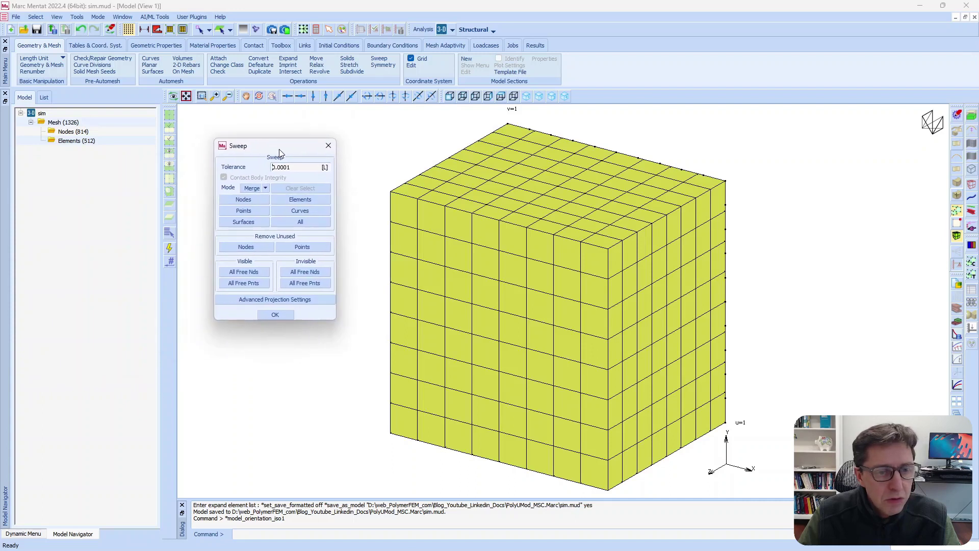
left_click(244, 201)
left_click(169, 114)
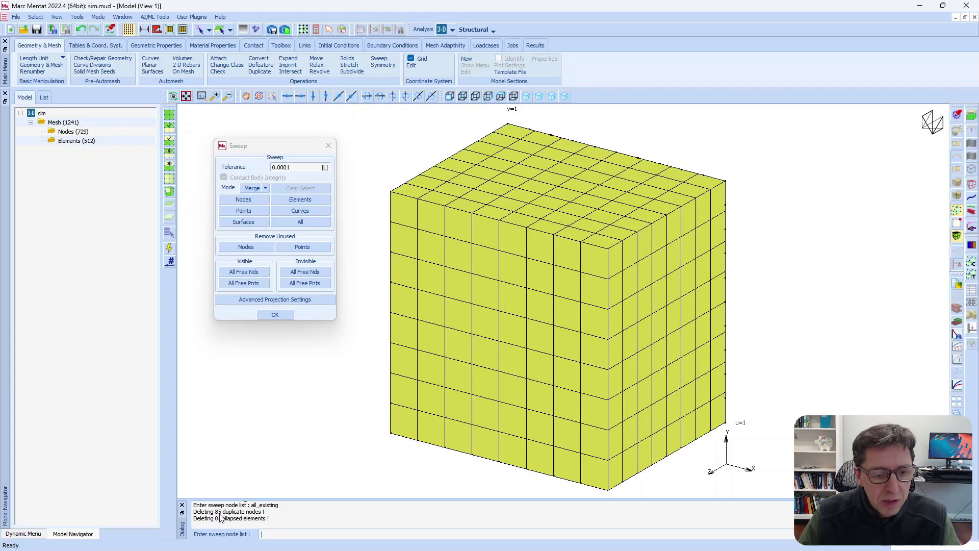
left_click(281, 314)
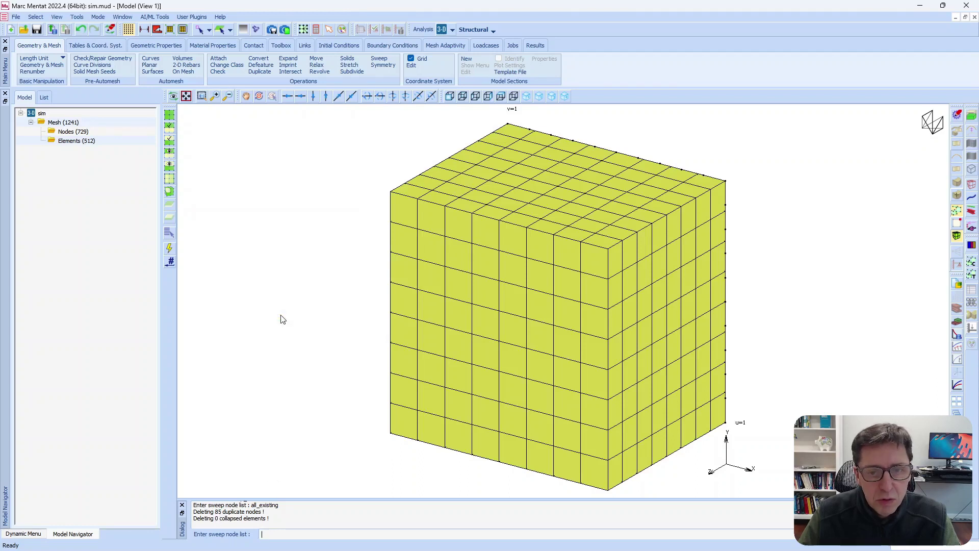
left_click(36, 30)
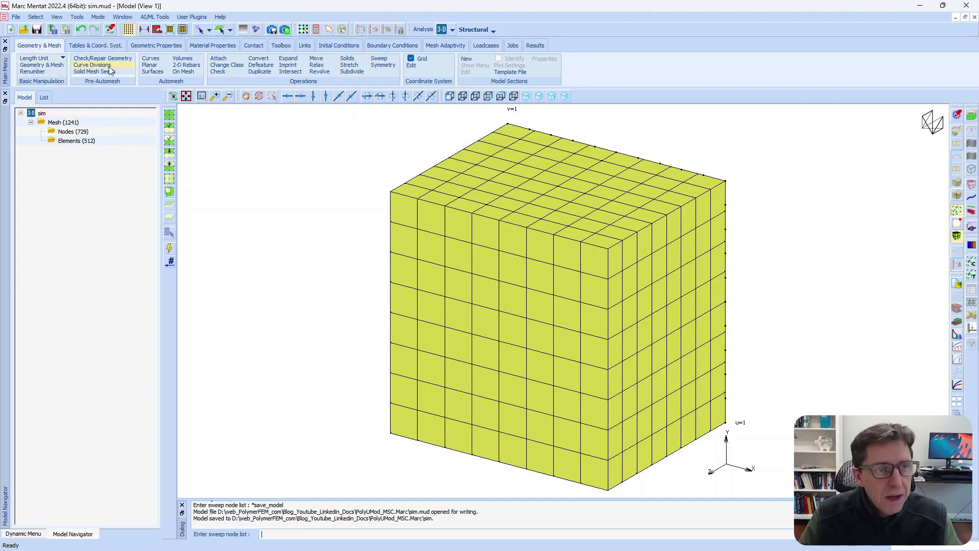
Create a structural 3-D solid geometric property and assign all existing elements to it.
left_click(153, 46)
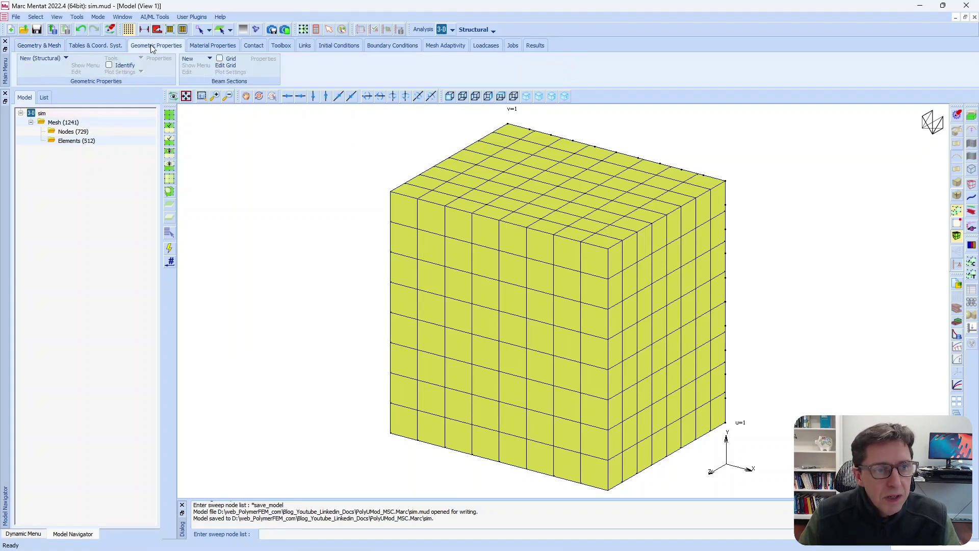
left_click(58, 59)
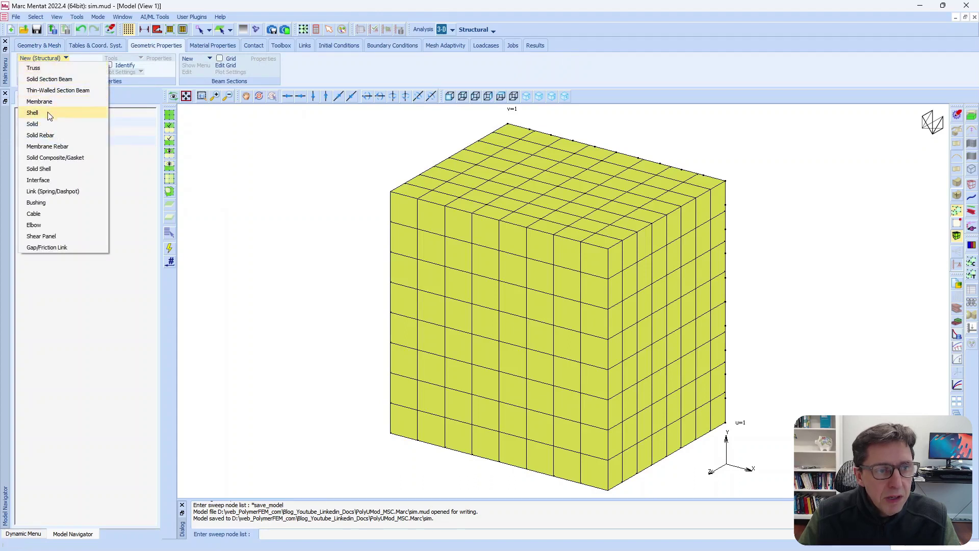
left_click(32, 124)
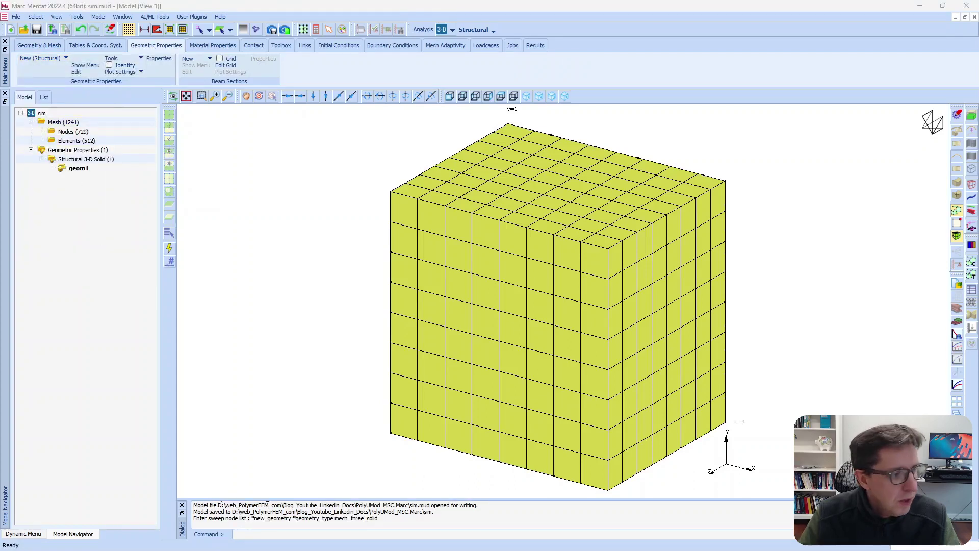
left_click_drag(203, 106, 307, 139)
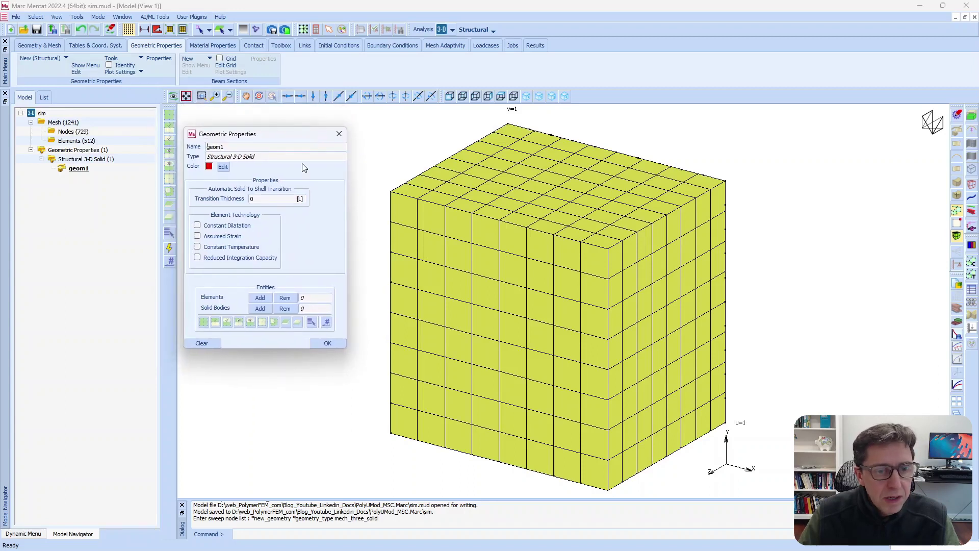
left_click(259, 299)
left_click(202, 324)
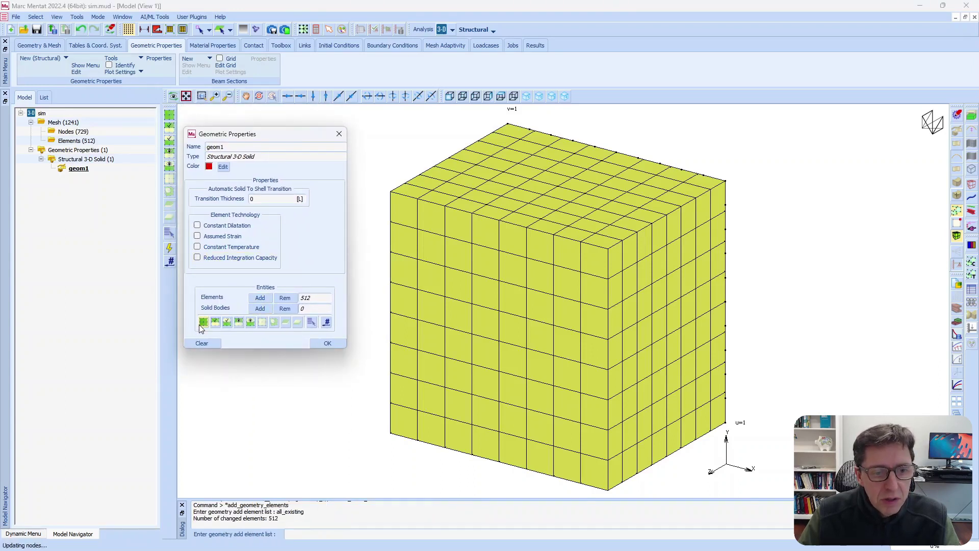
left_click(327, 322)
left_click(328, 343)
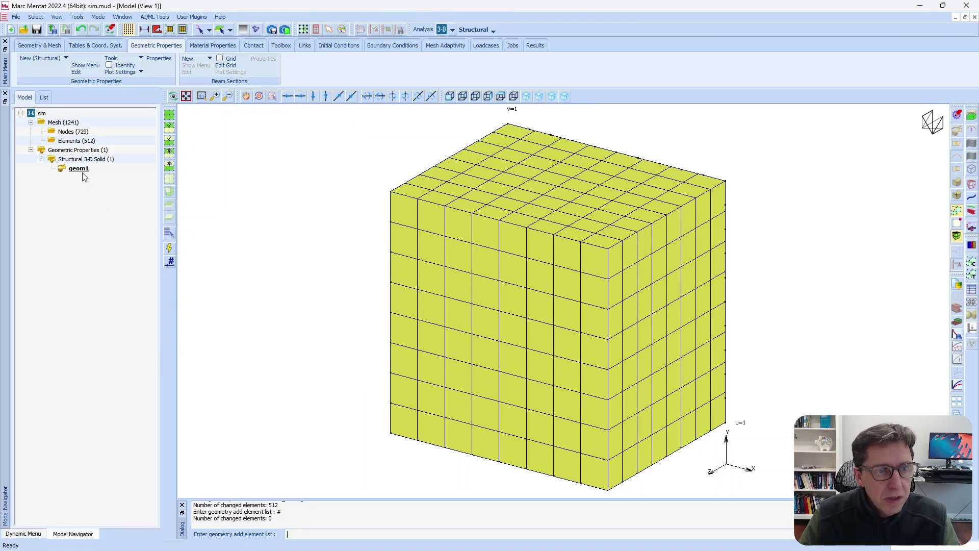
Create a standard Hypoelastic material using User Sub. Hypela2 with Deformation Gradient & Rotation Tensor data, and set its mass density to 850.
left_click(224, 45)
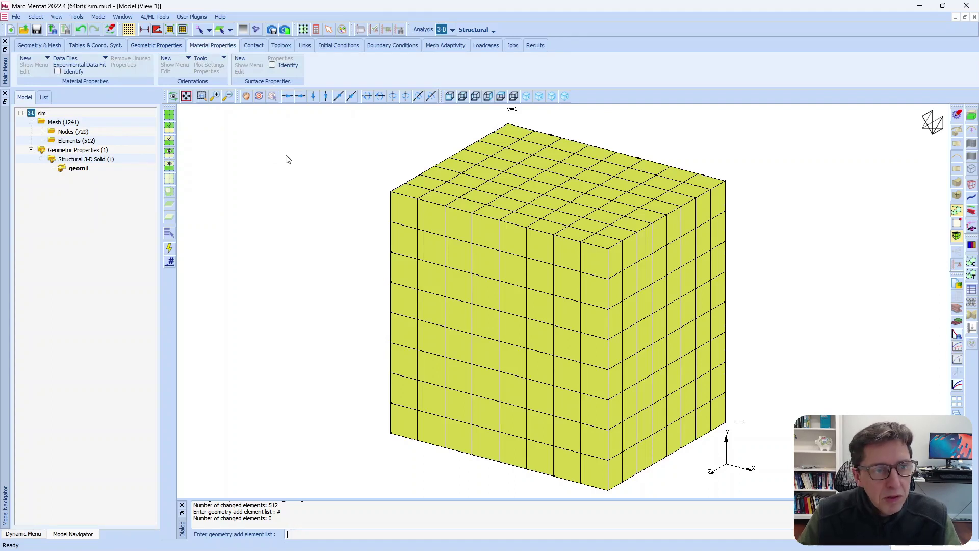
left_click(42, 60)
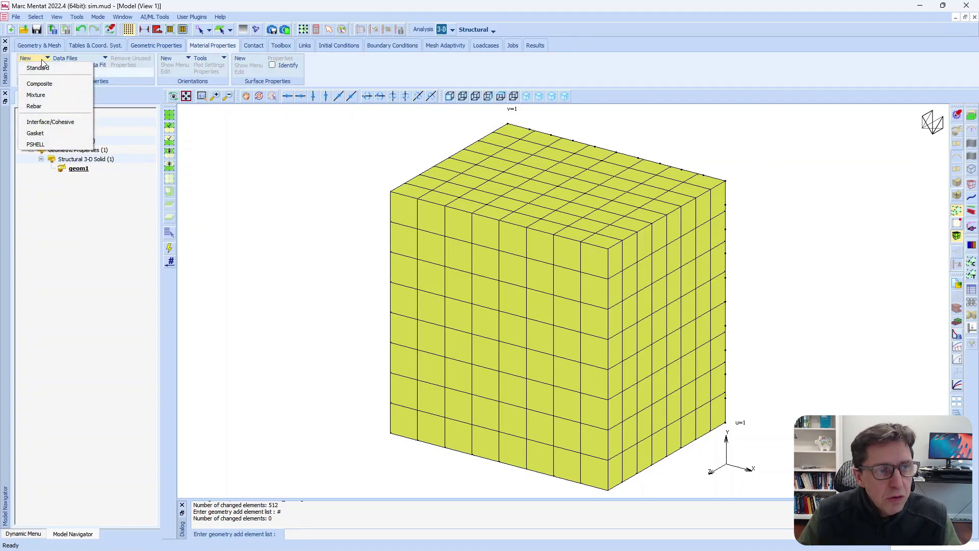
left_click(42, 68)
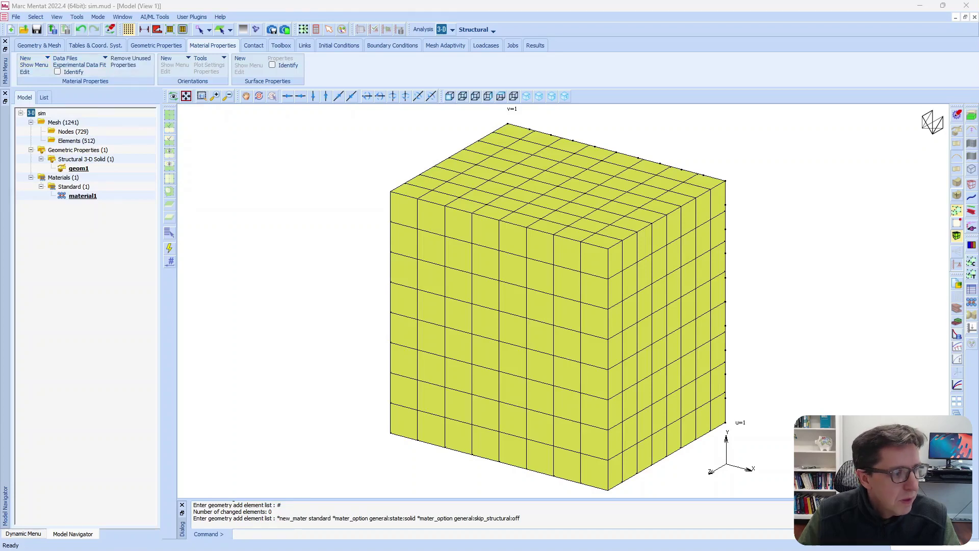
left_click_drag(249, 115, 278, 114)
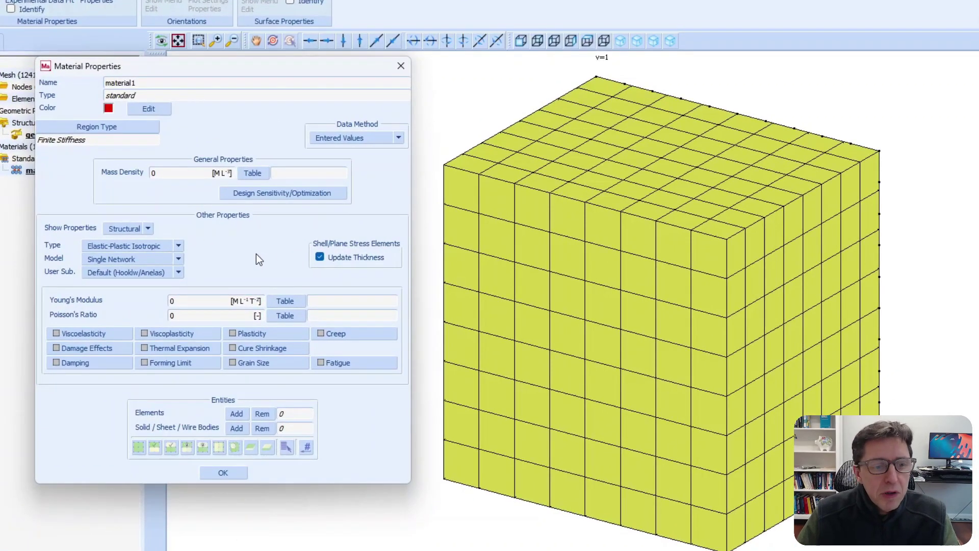
left_click(182, 247)
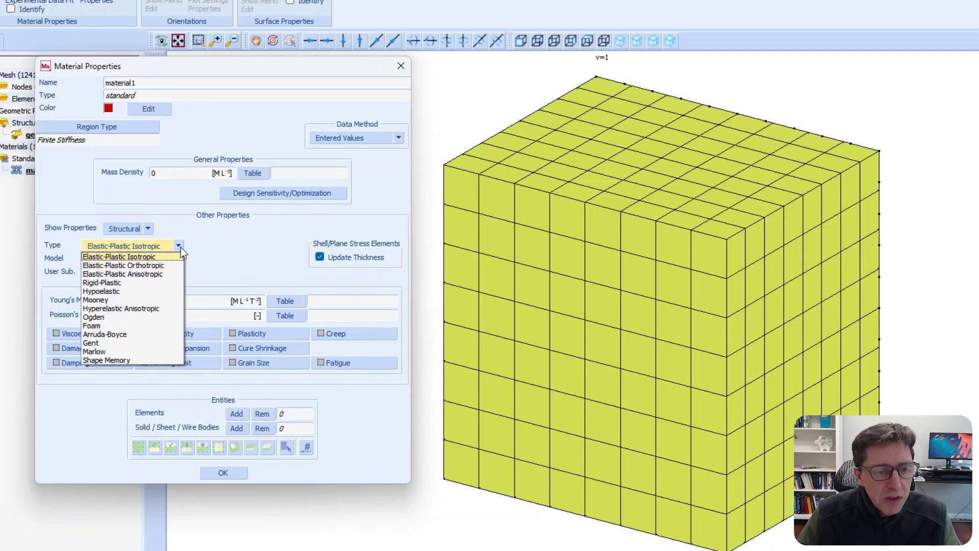
left_click(148, 288)
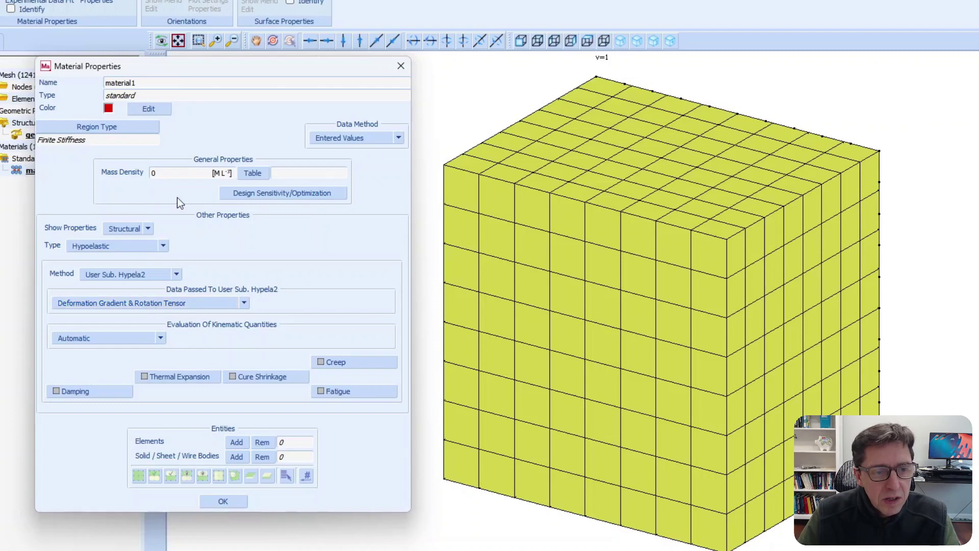
type("85")
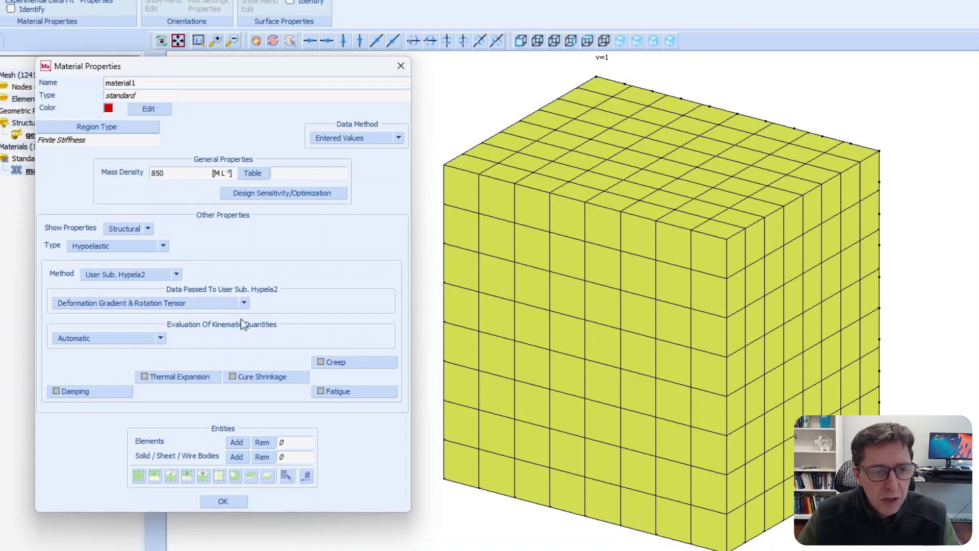
Assign all existing elements to the hypoelastic material.
left_click(236, 441)
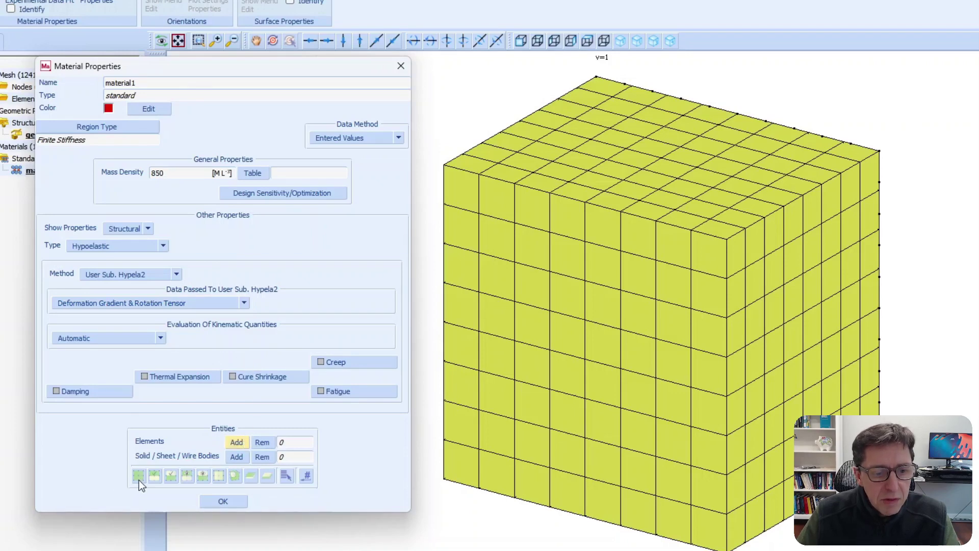
left_click(139, 480)
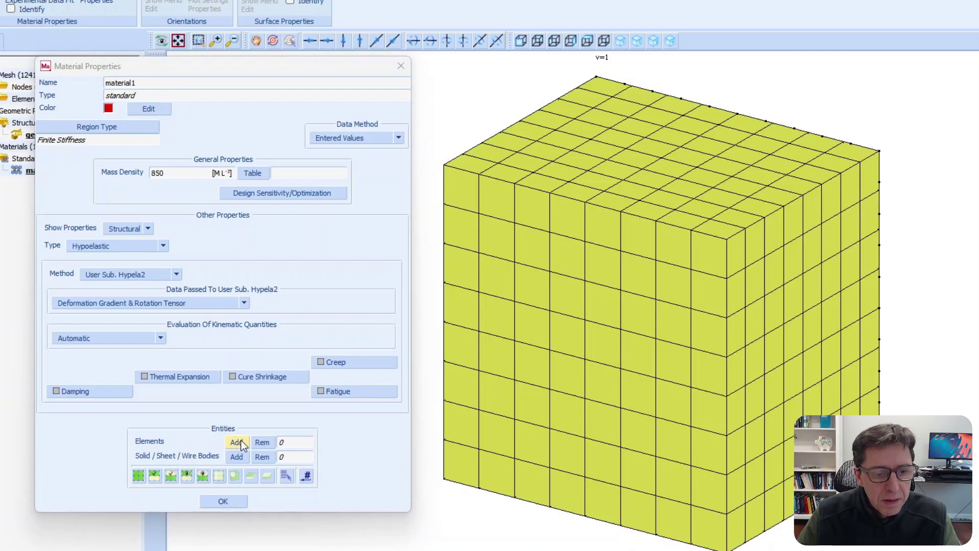
left_click(140, 473)
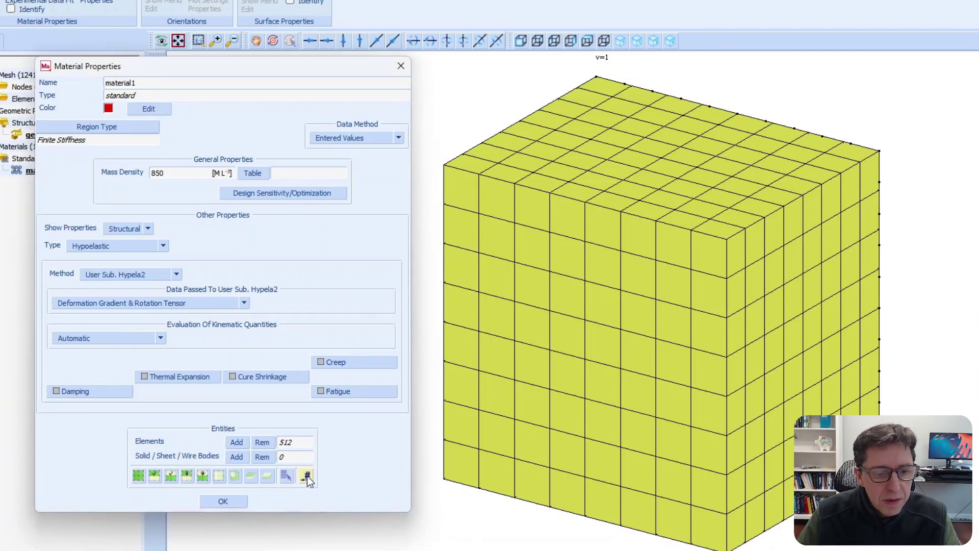
Accept the hypoelastic material's properties and save the model.
left_click(227, 500)
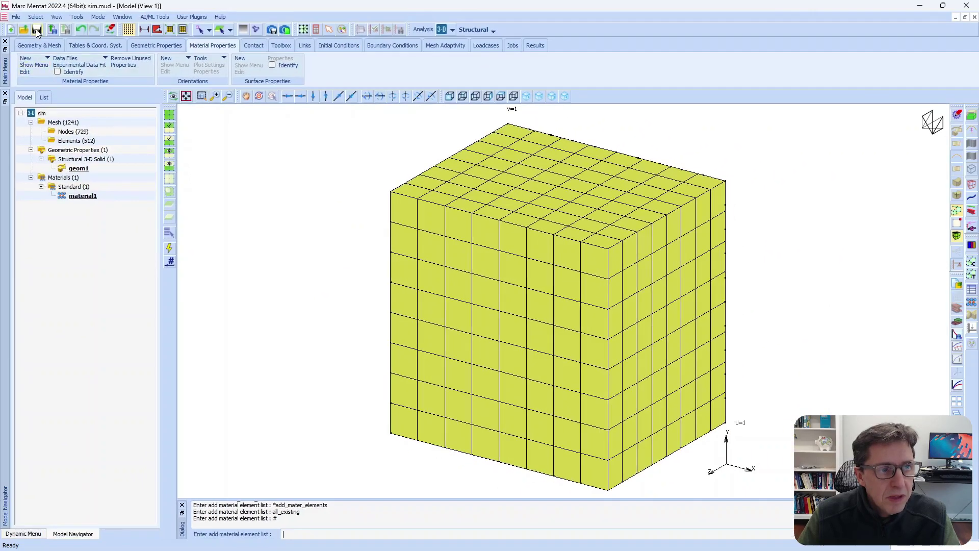
left_click(37, 29)
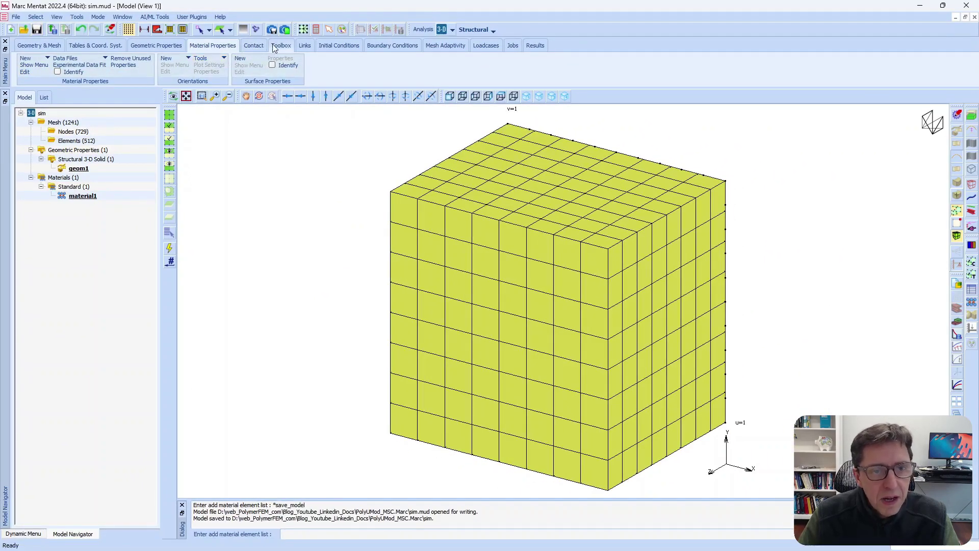
Create a structural fixed displacement boundary condition named fix_back that constrains displacement X, Y and Z at 0.
left_click(385, 47)
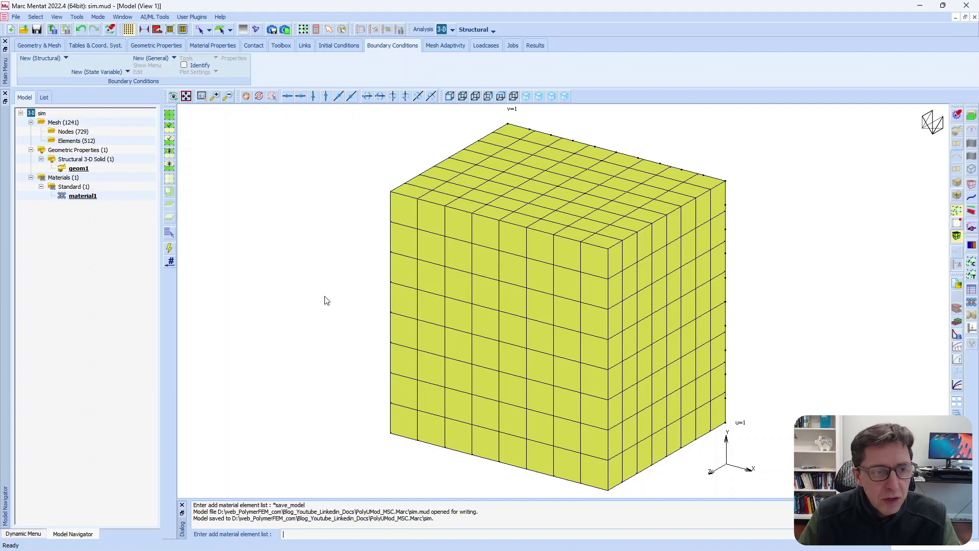
left_click(49, 61)
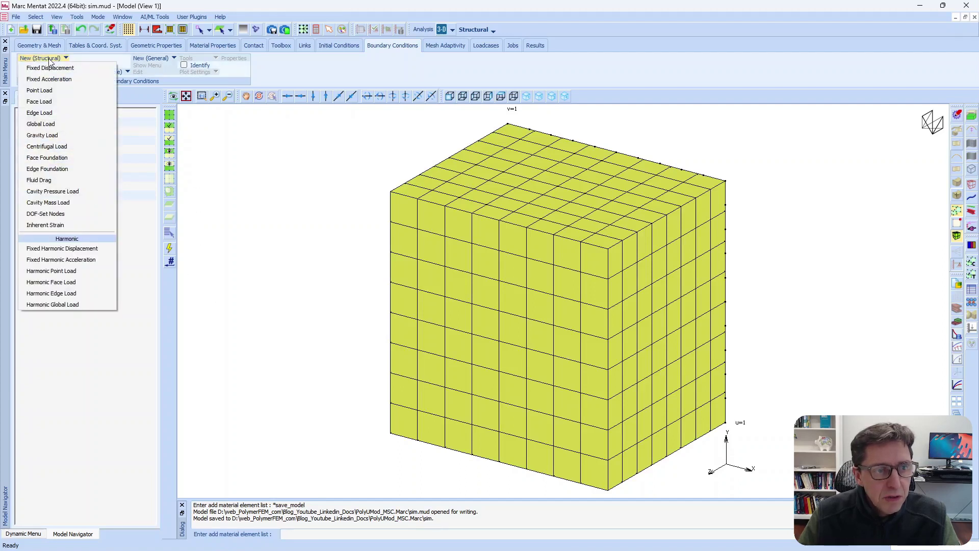
left_click(50, 68)
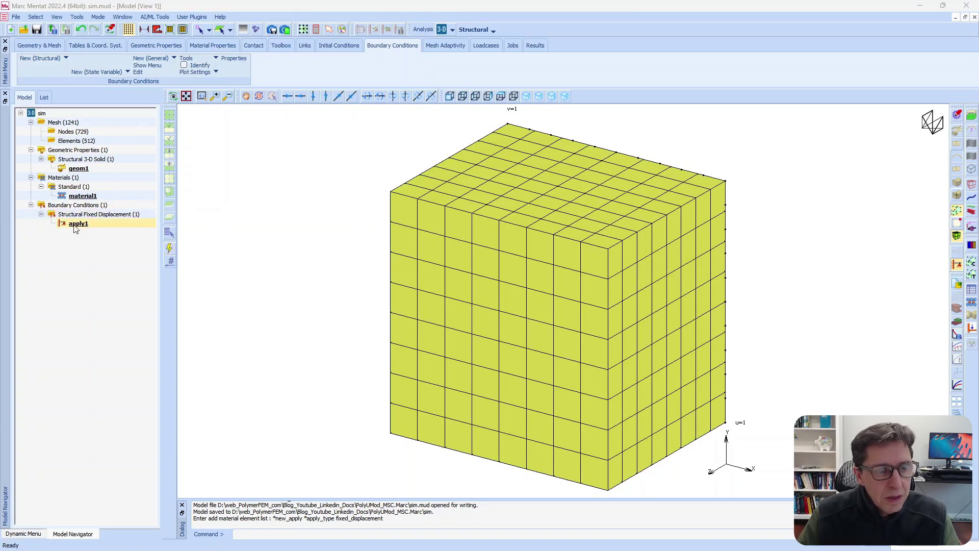
left_click_drag(1, 153, 131, 191)
double_click(169, 202)
type("fix_back")
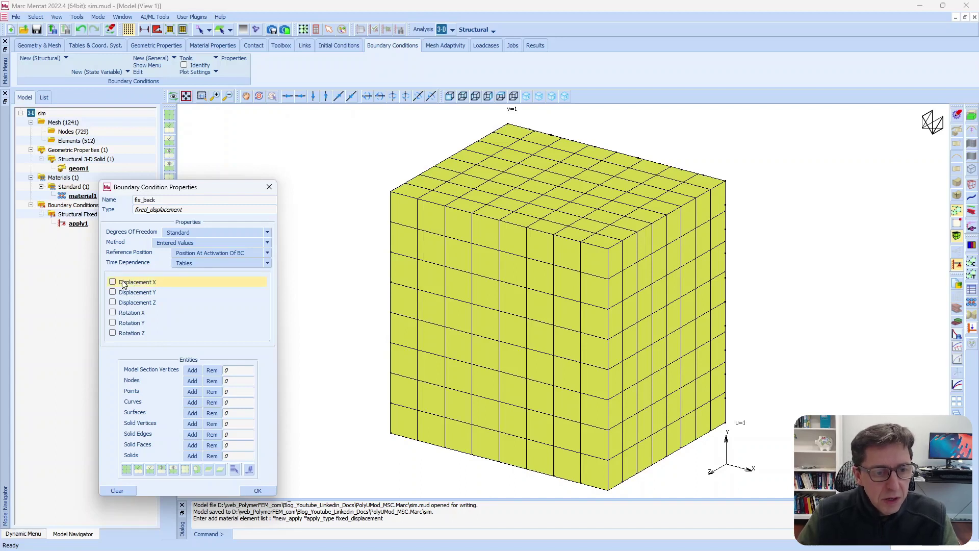
key("Return")
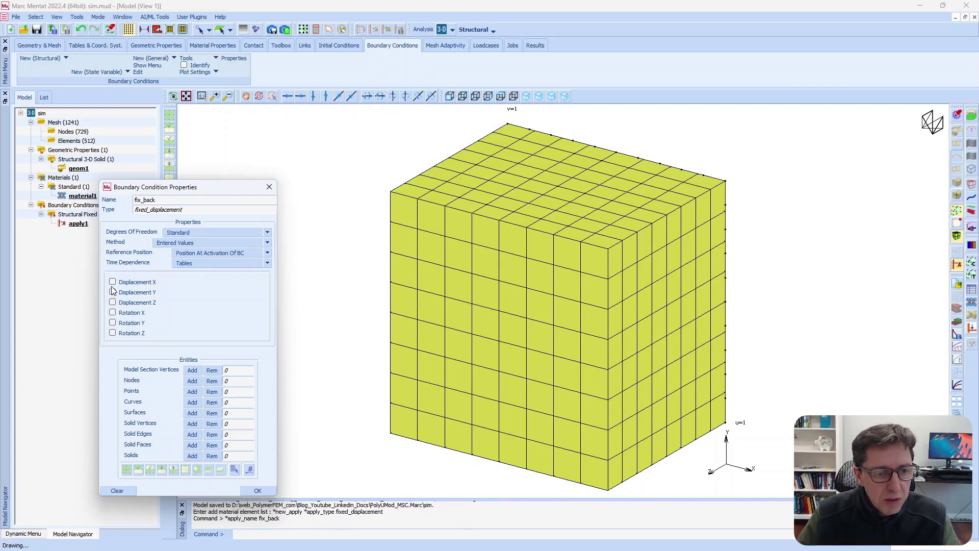
left_click(112, 282)
left_click(112, 292)
left_click(112, 303)
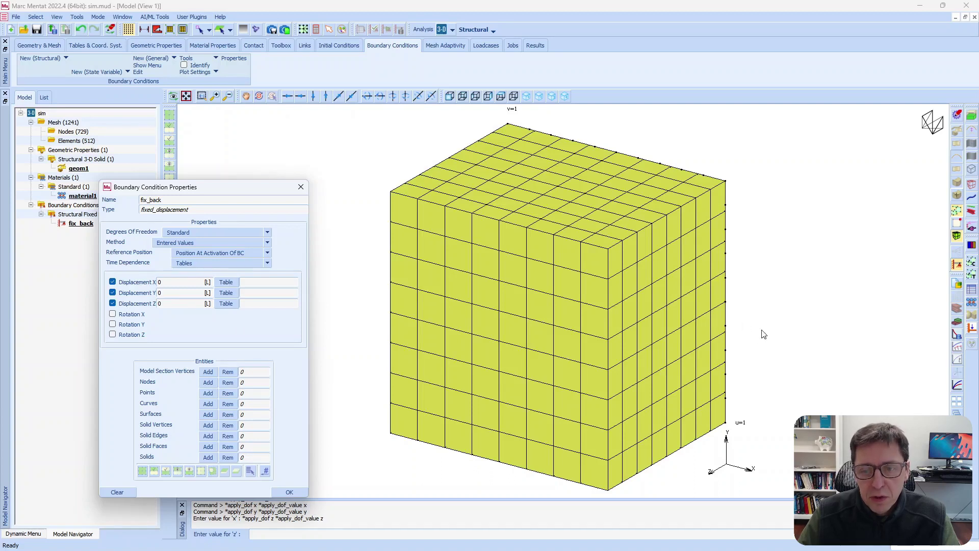
Assign all nodes on the cube's back face, at the minimum-Z end, to fix_back and save the model.
left_click(475, 96)
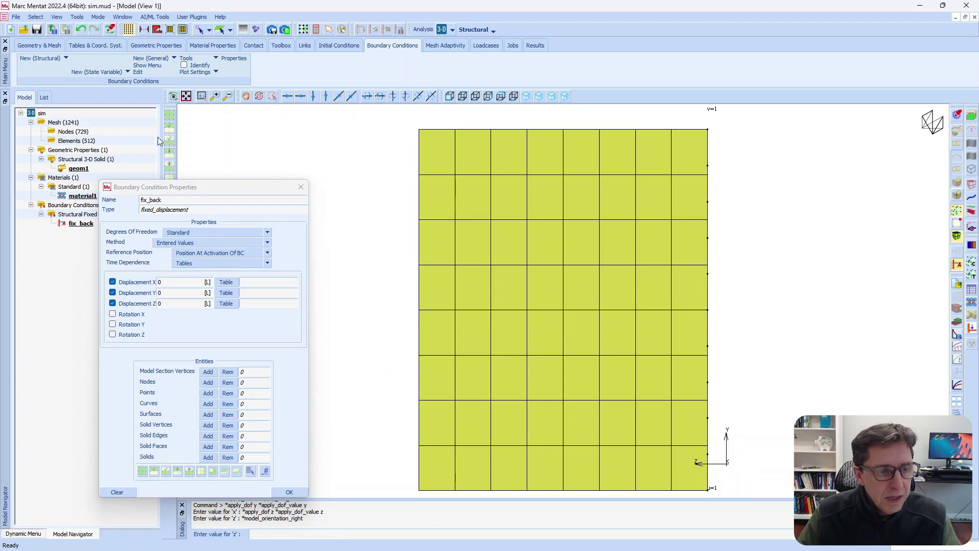
left_click(208, 381)
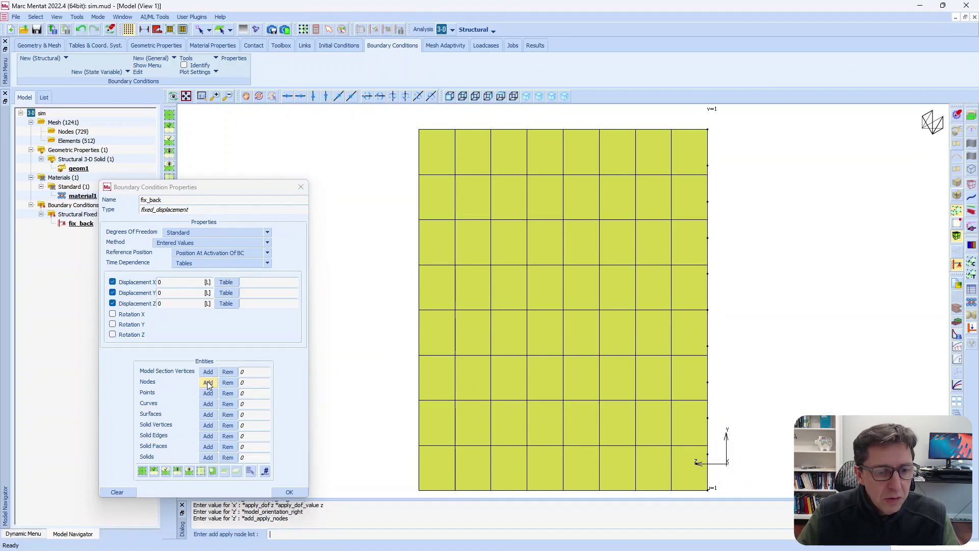
left_click_drag(714, 123, 706, 497)
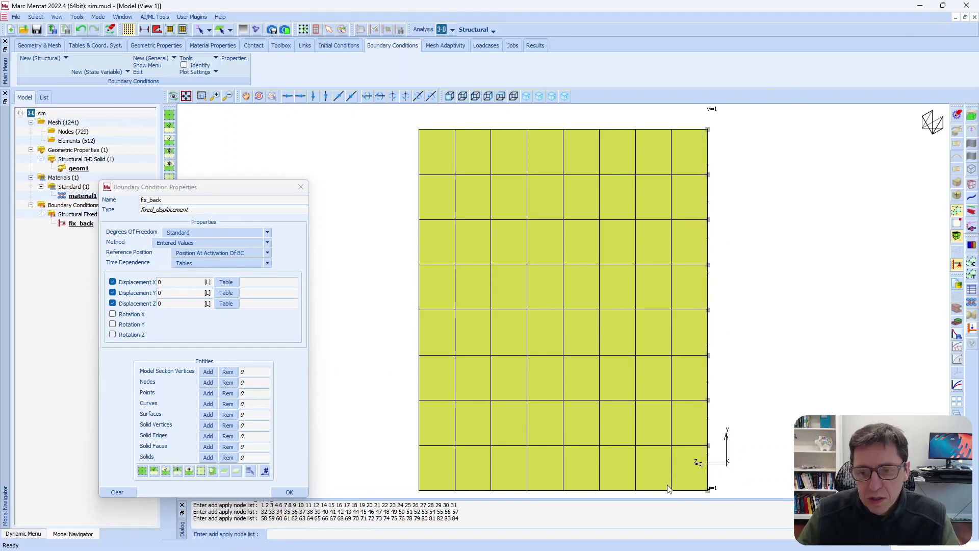
left_click(265, 470)
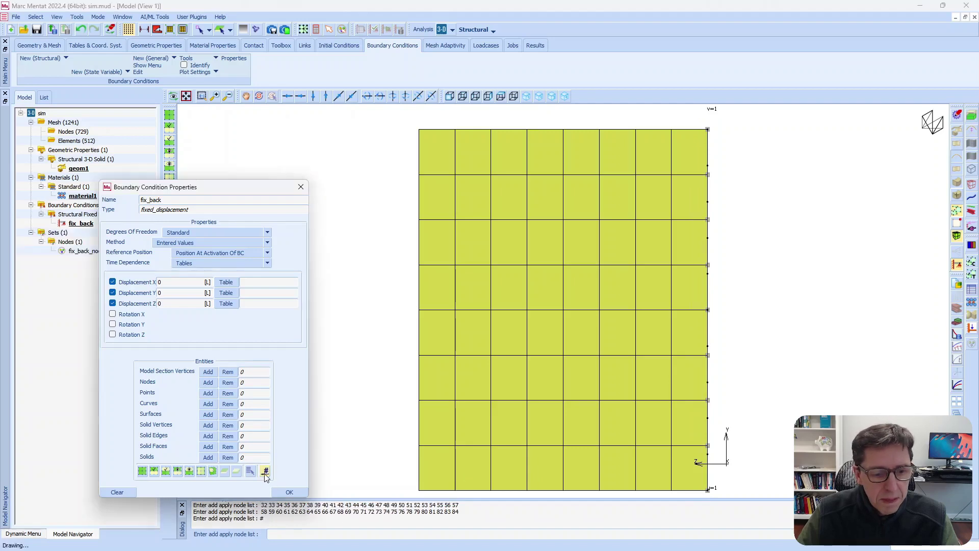
left_click(288, 492)
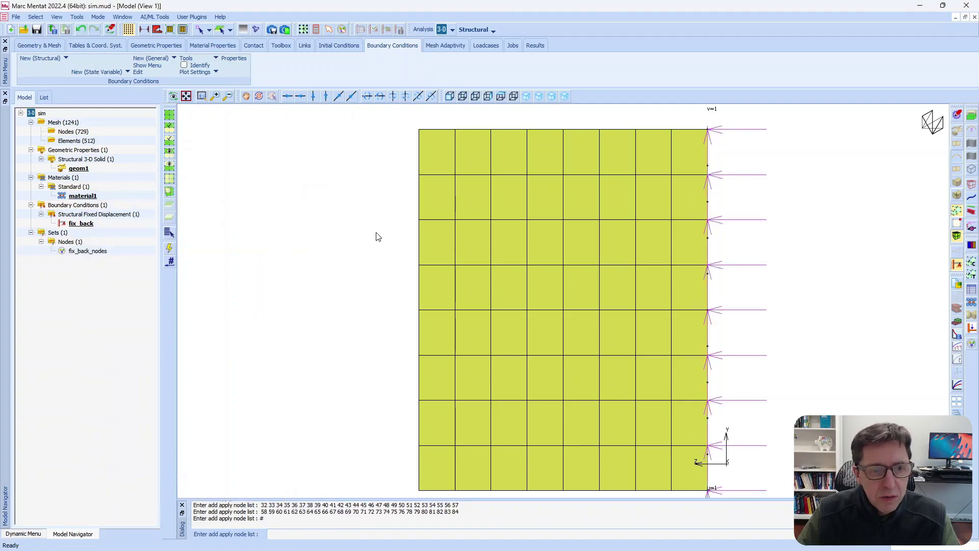
left_click(527, 96)
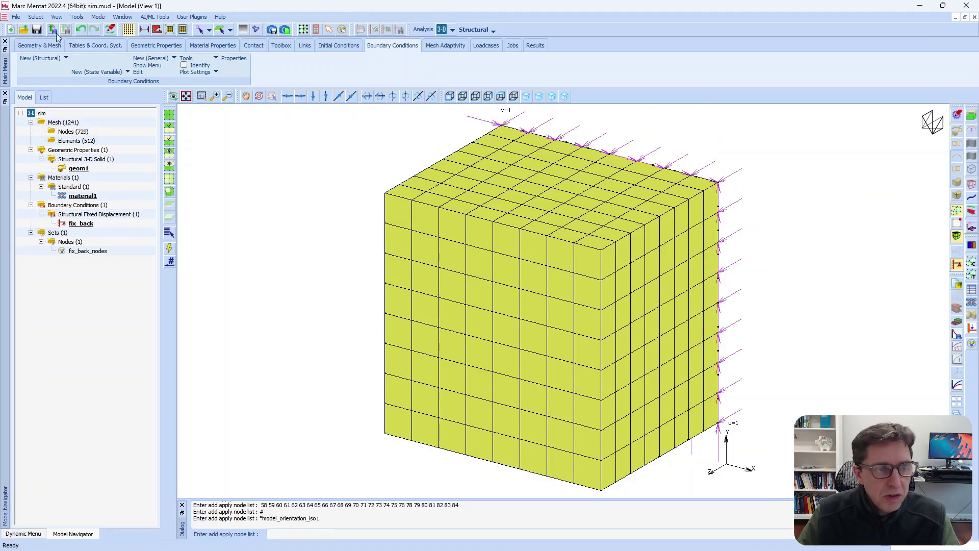
left_click(36, 29)
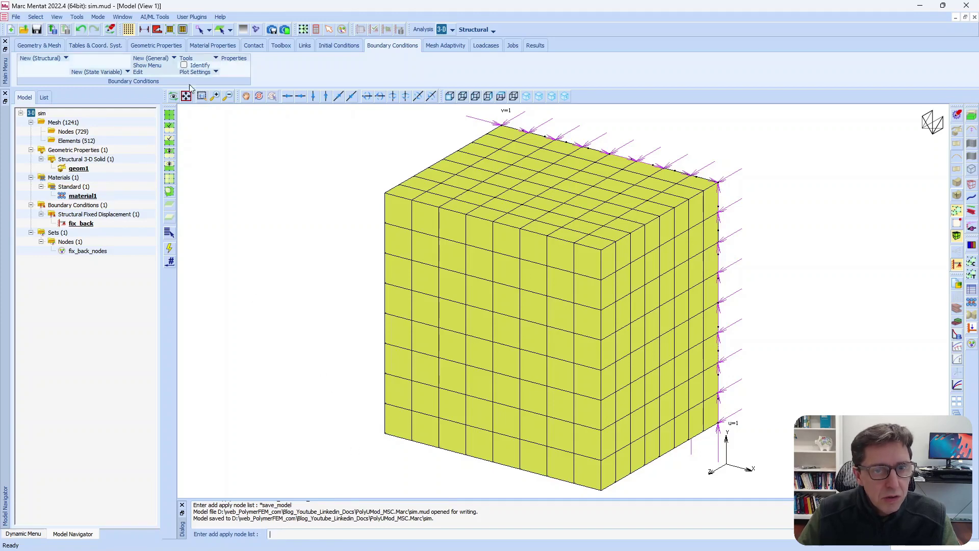
Create a second structural fixed displacement boundary condition named move_front with only displacement Z enabled.
left_click(68, 60)
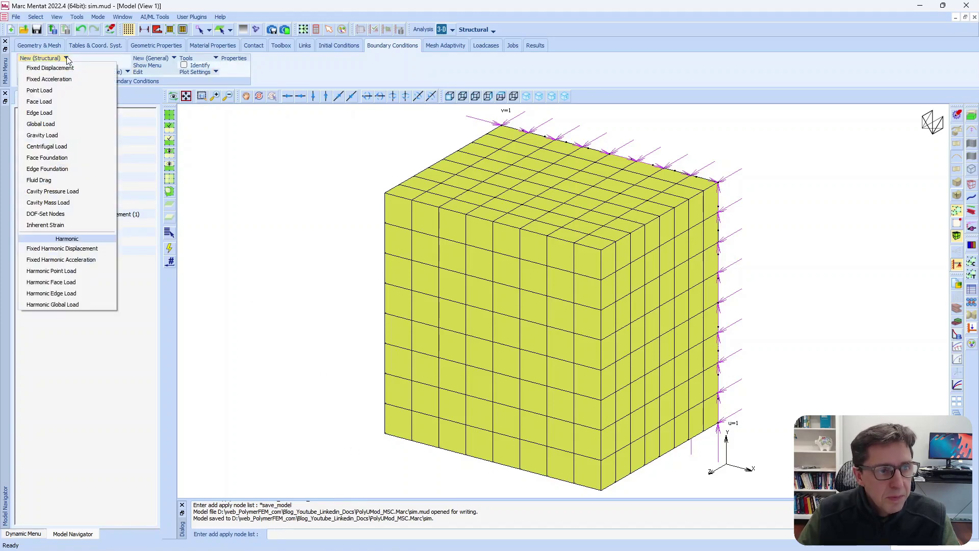
left_click(54, 66)
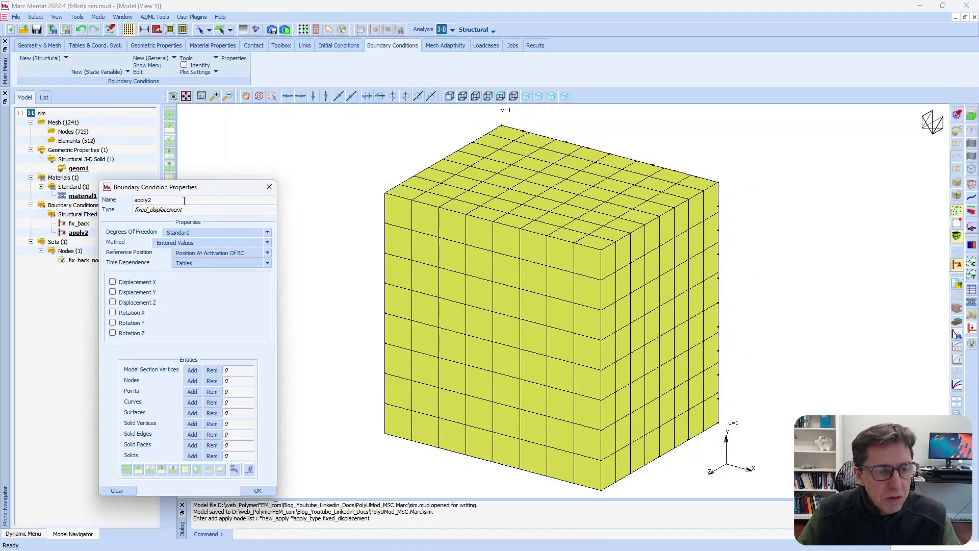
double_click(183, 200)
type("move_front")
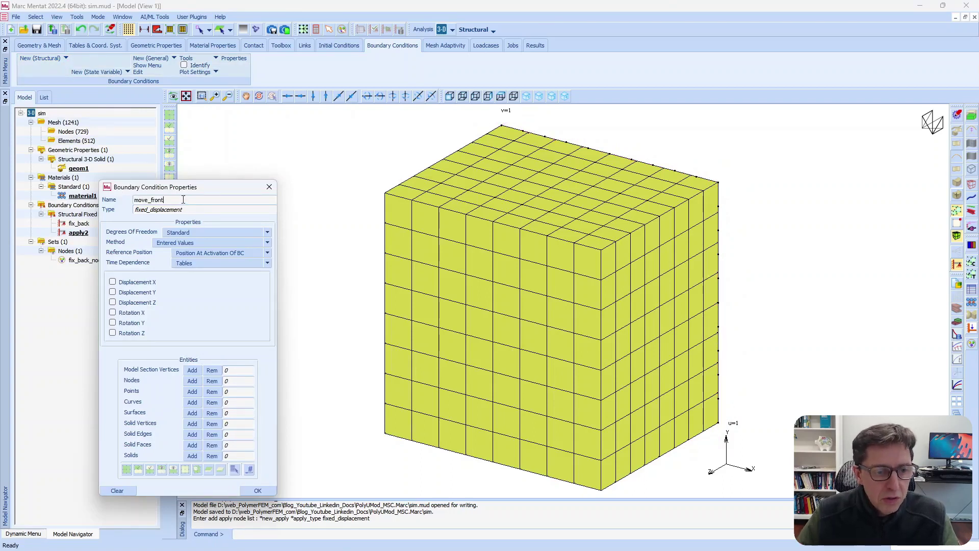
left_click(113, 303)
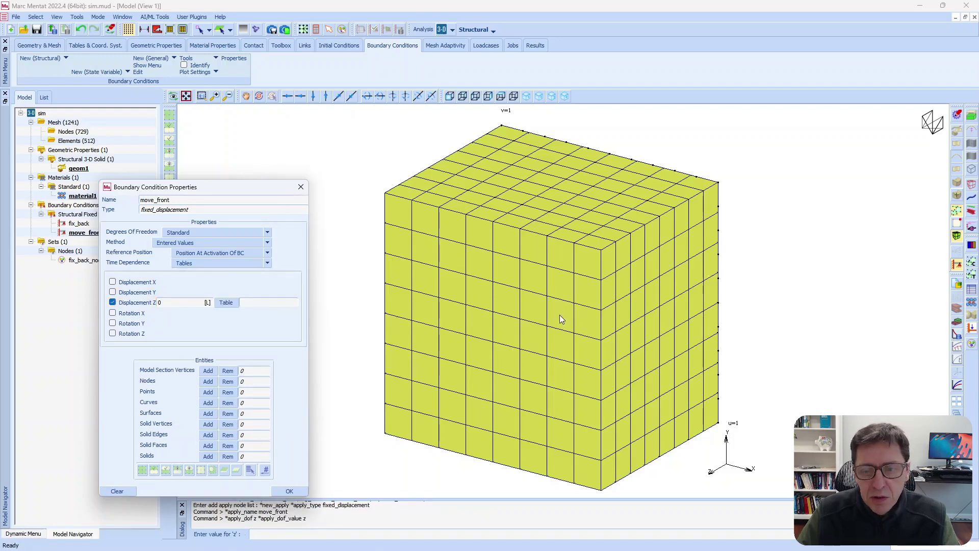
Create a length table with time as its single independent variable and assign it to move_front's displacement Z.
left_click(227, 303)
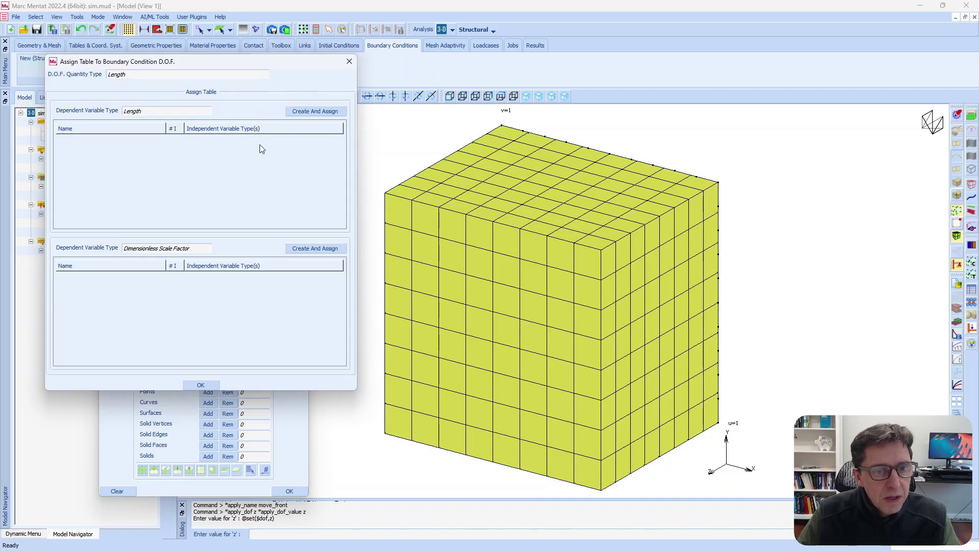
left_click(317, 109)
left_click_drag(0, 126, 321, 132)
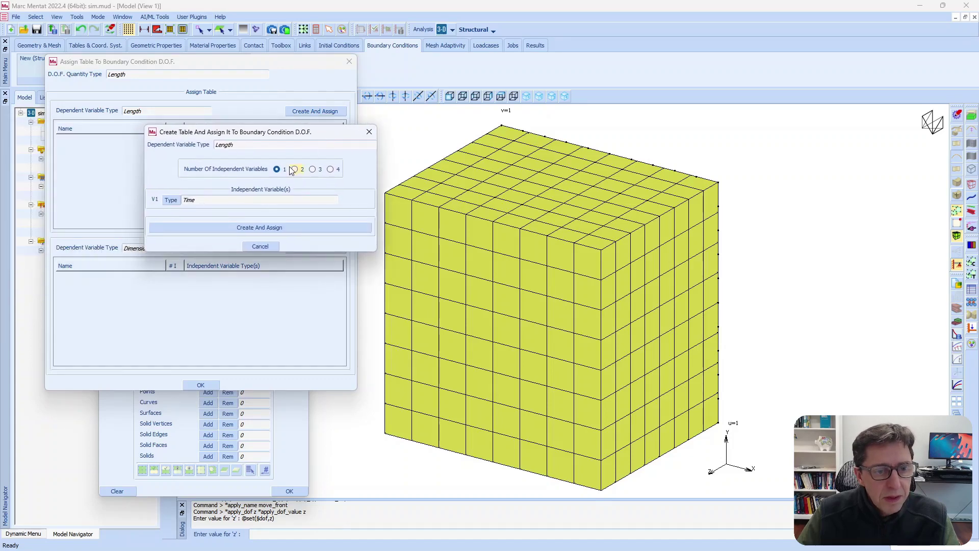
left_click(253, 226)
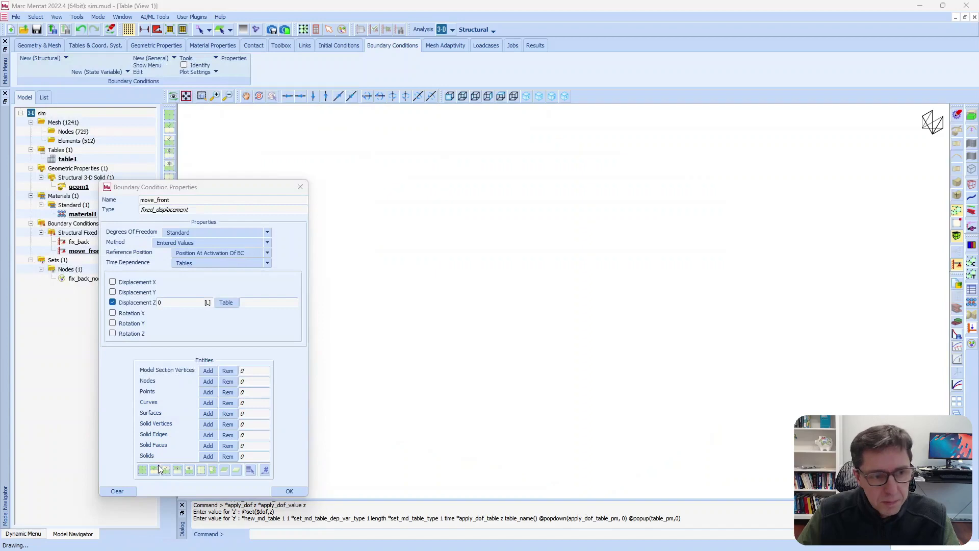
Add the data points 0,0 and 1,0.1 to the displacement table and accept it.
left_click_drag(20, 68, 208, 78)
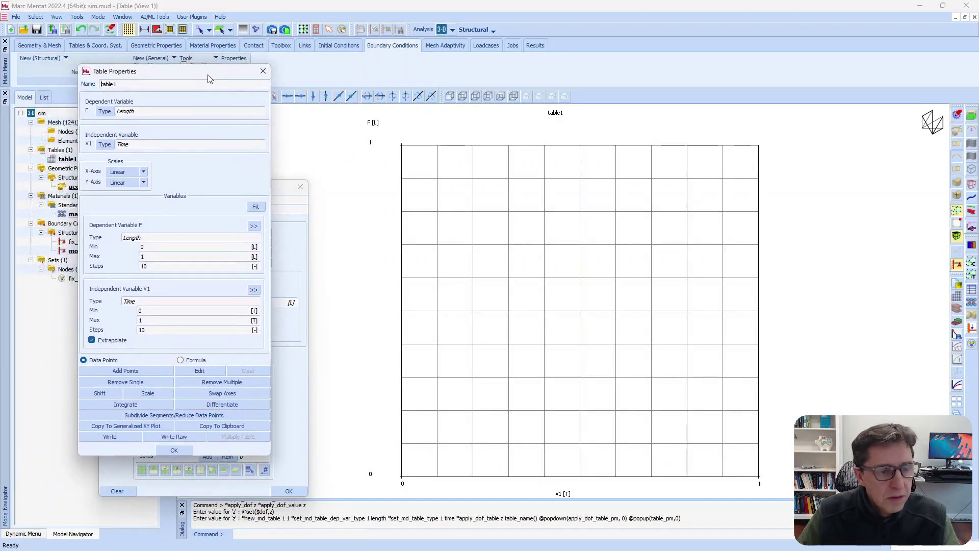
left_click(153, 372)
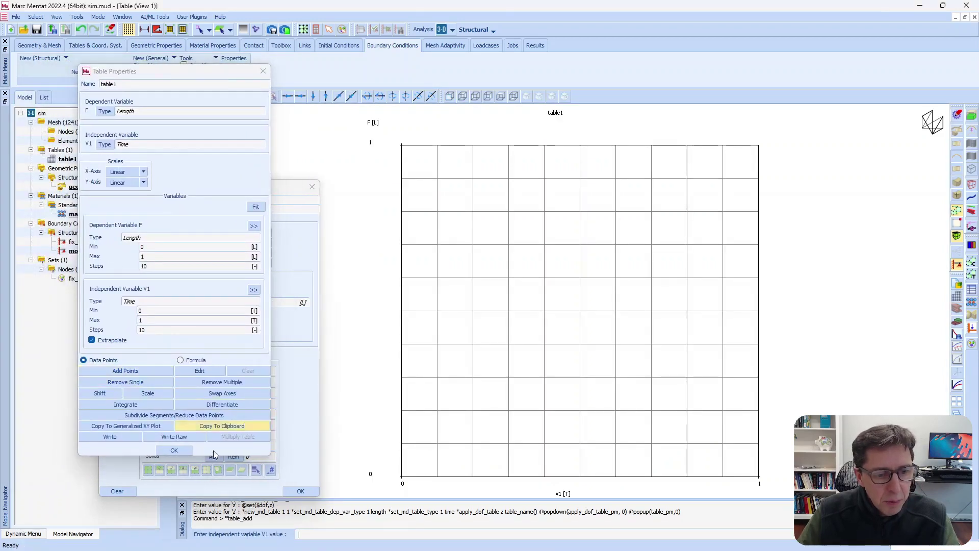
type("0,0")
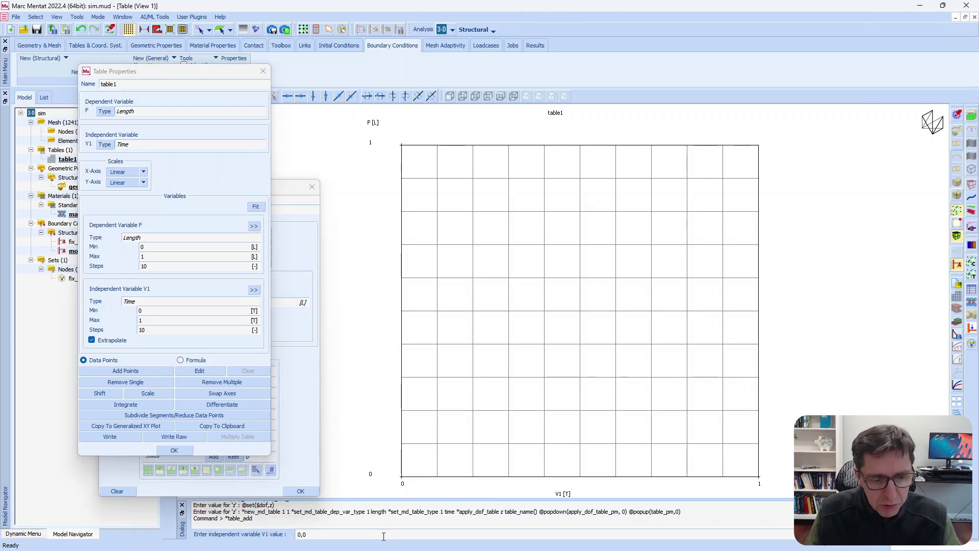
key("Return")
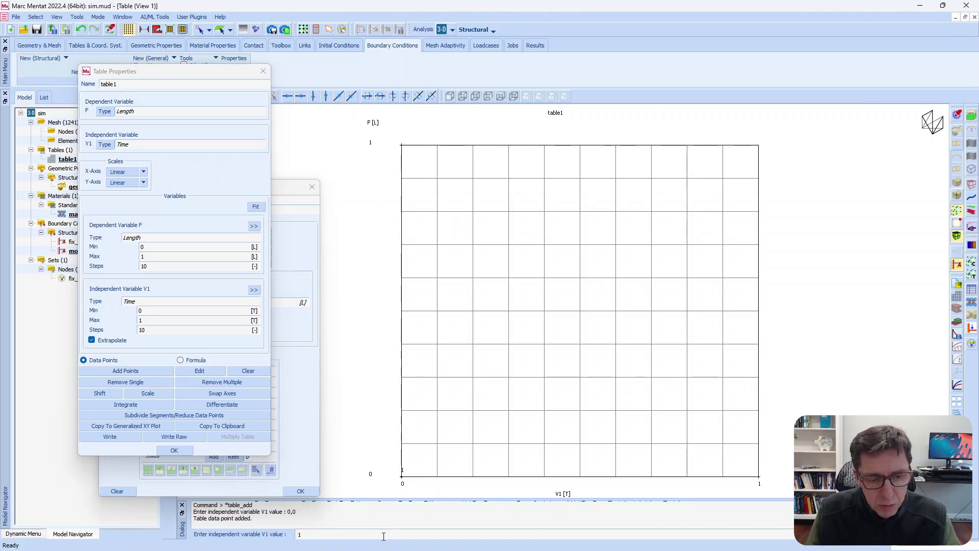
type("1,0.1")
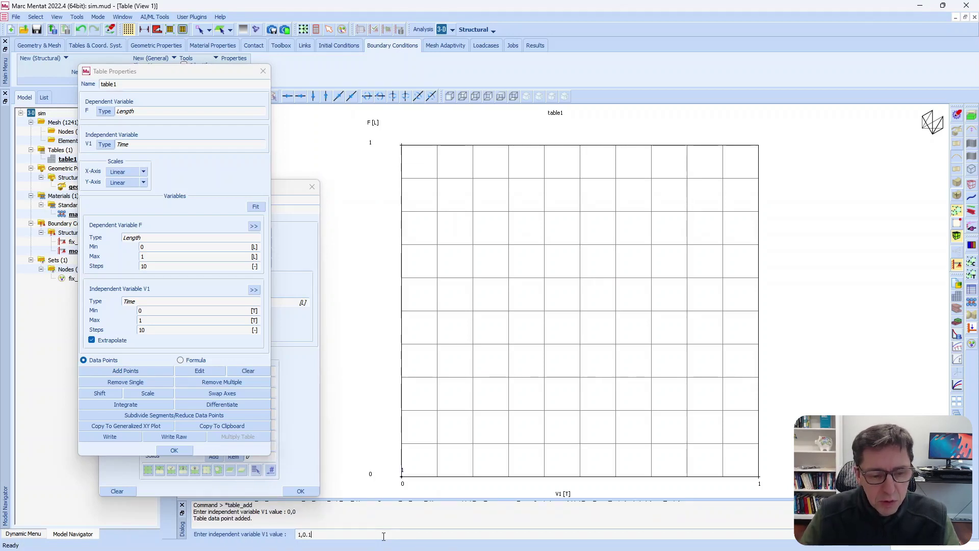
key("Return")
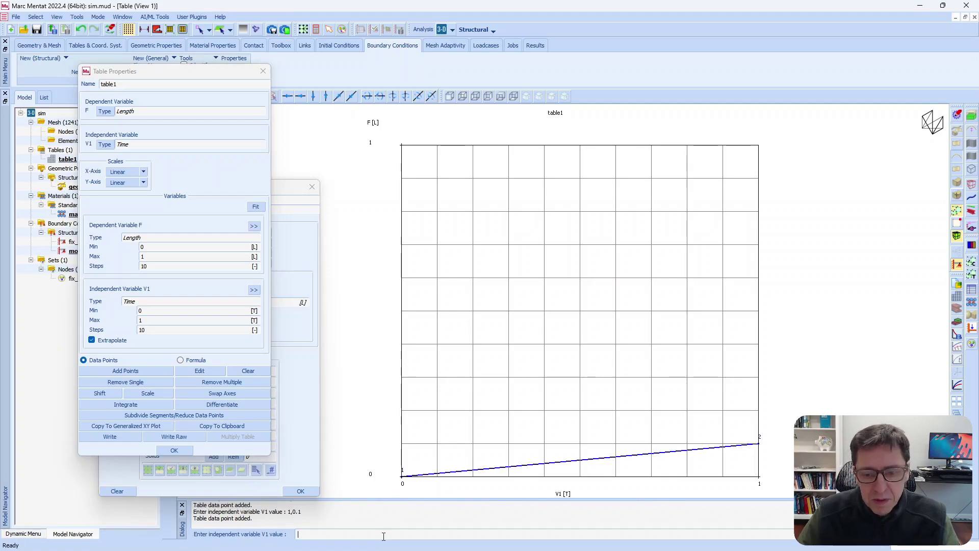
left_click(184, 450)
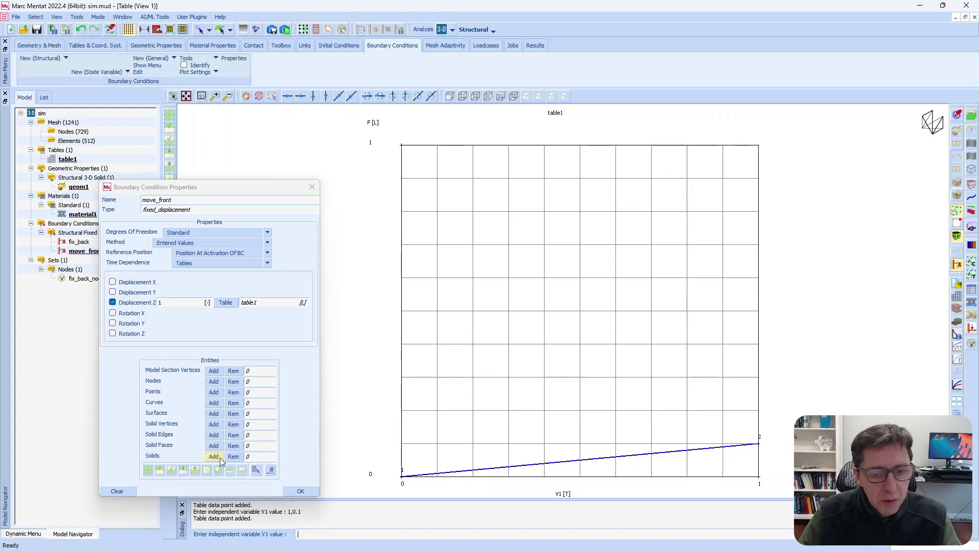
Close the table's graphics view and maximize the model view.
left_click(959, 402)
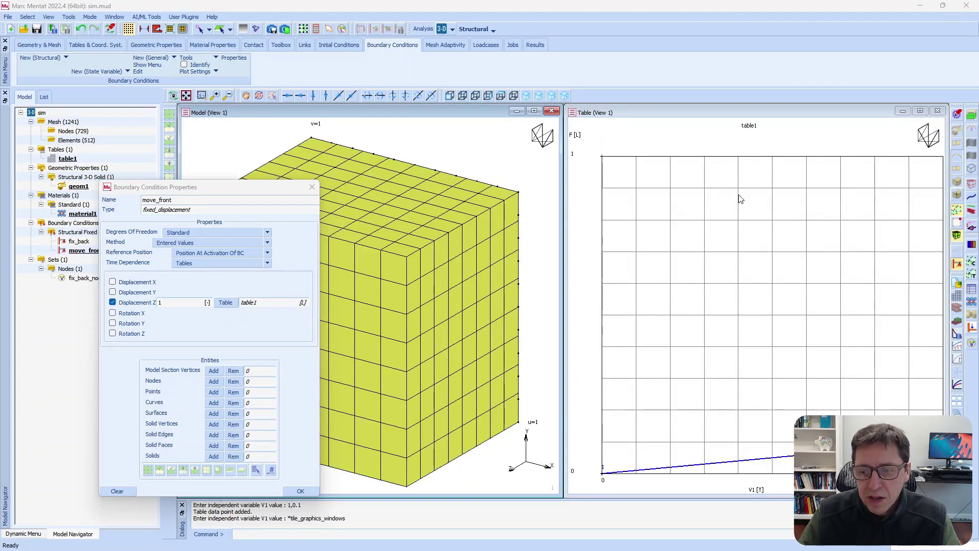
left_click(939, 111)
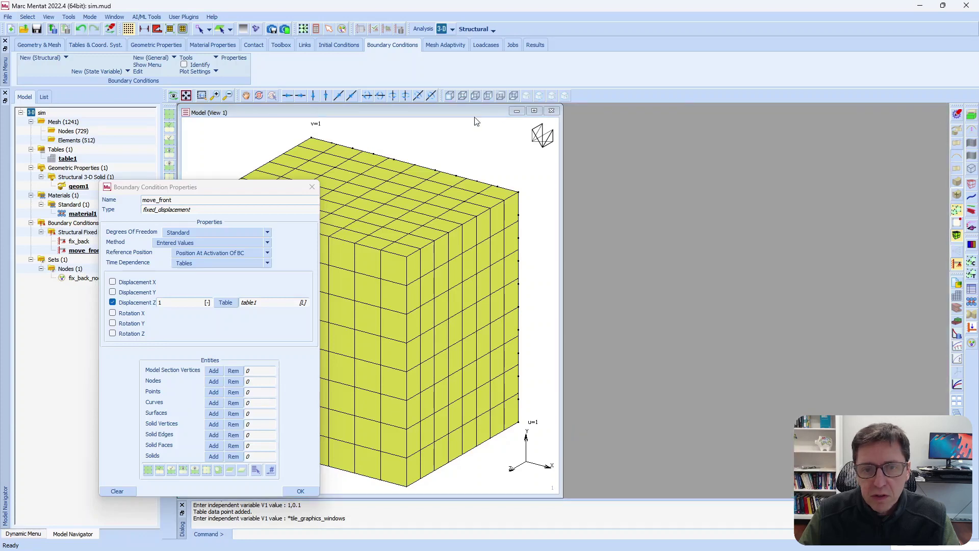
left_click(533, 112)
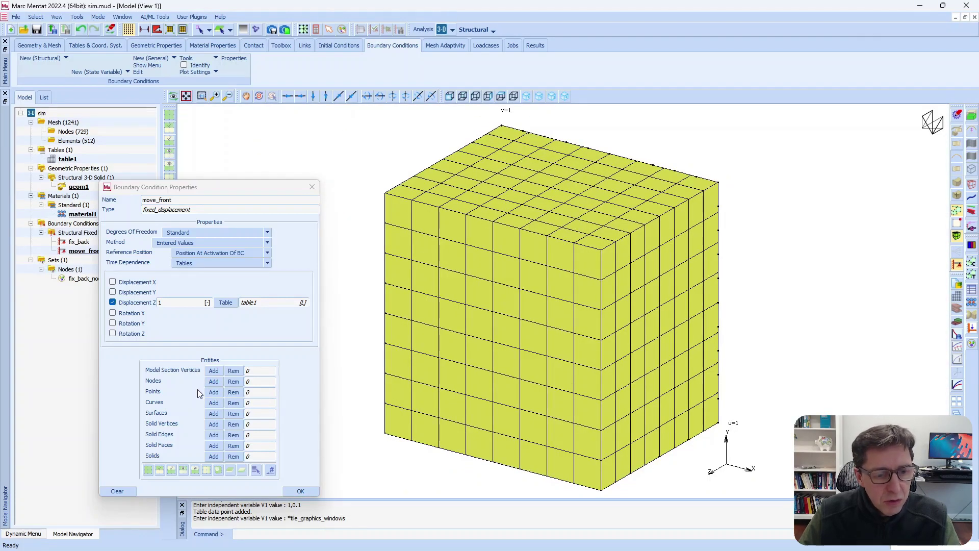
Assign all nodes on the cube's front face, at the maximum-Z end, to the move_front boundary condition.
left_click(490, 97)
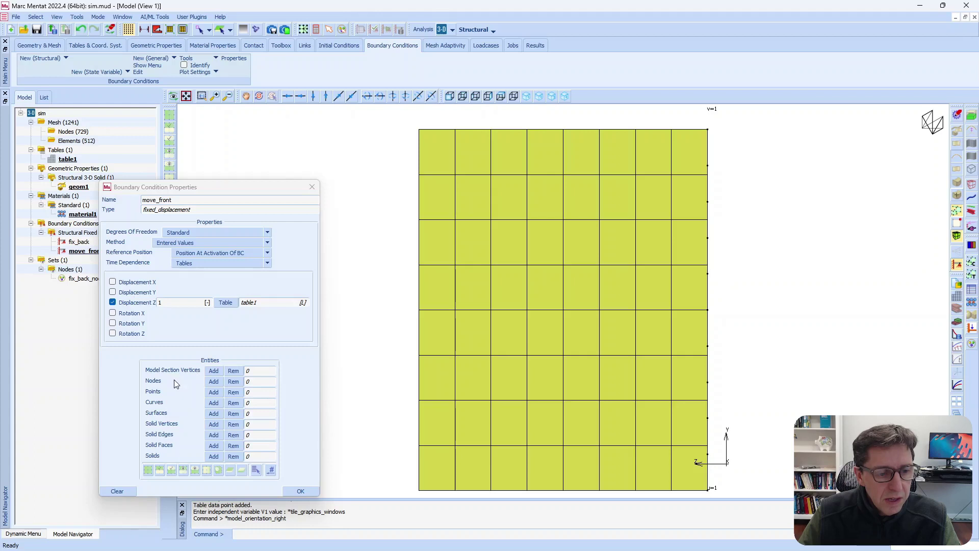
left_click(213, 382)
left_click_drag(407, 122, 436, 495)
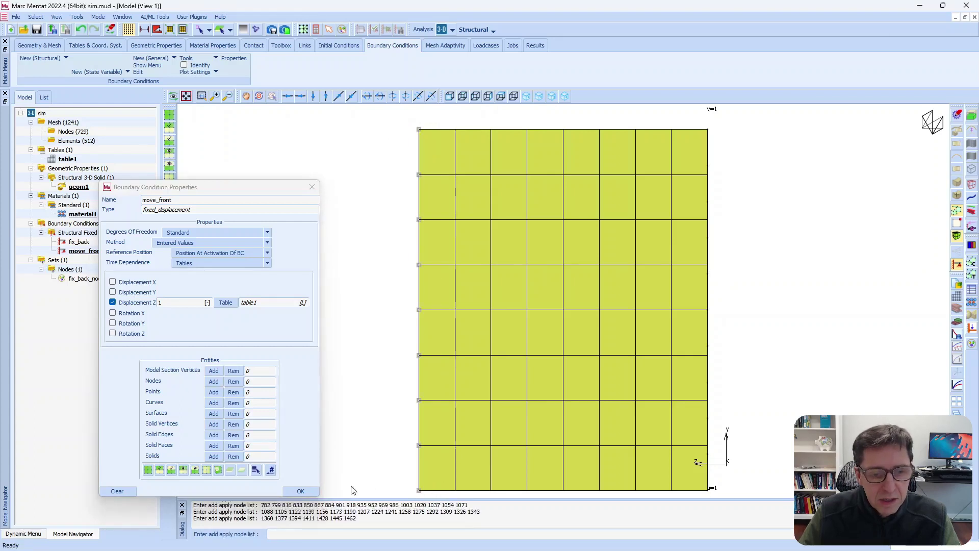
left_click(271, 470)
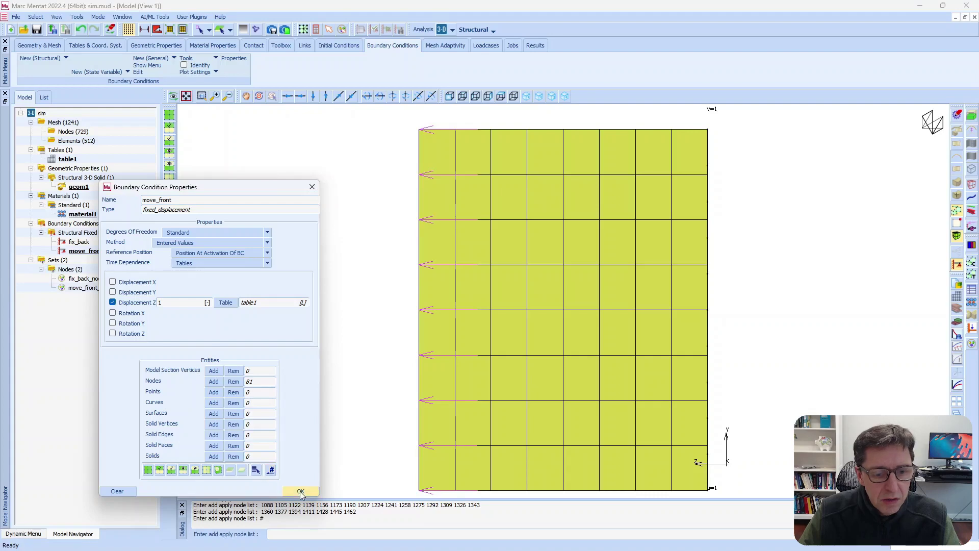
Accept the move_front boundary condition and save the model.
left_click(301, 491)
left_click(527, 96)
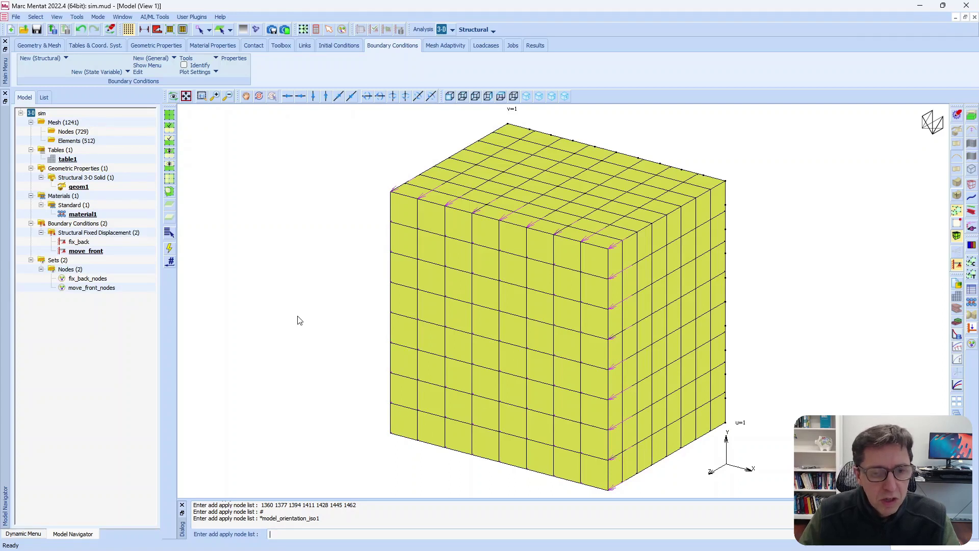
left_click(38, 29)
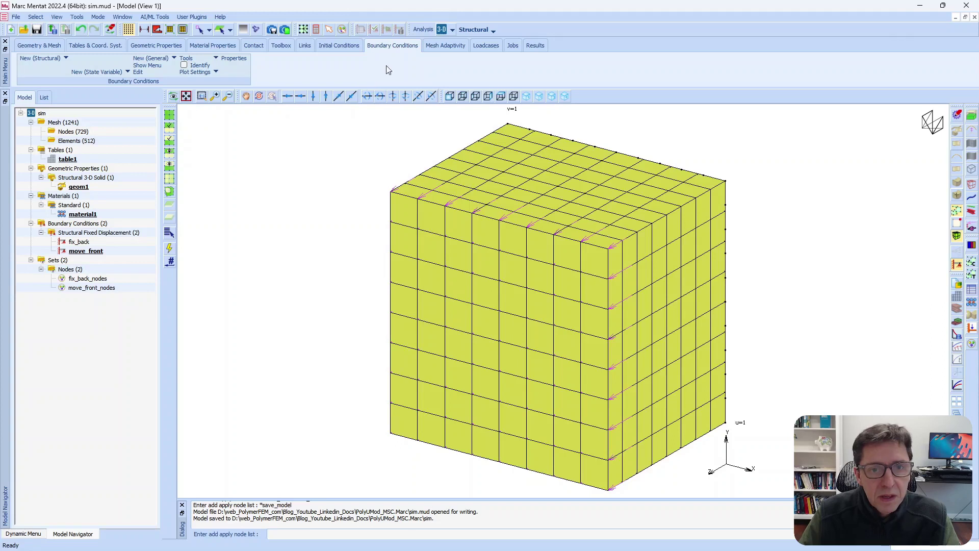
Create a static structural loadcase with adaptive multi-criteria stepping, keeping the default stepping parameters, and save the model.
left_click(483, 46)
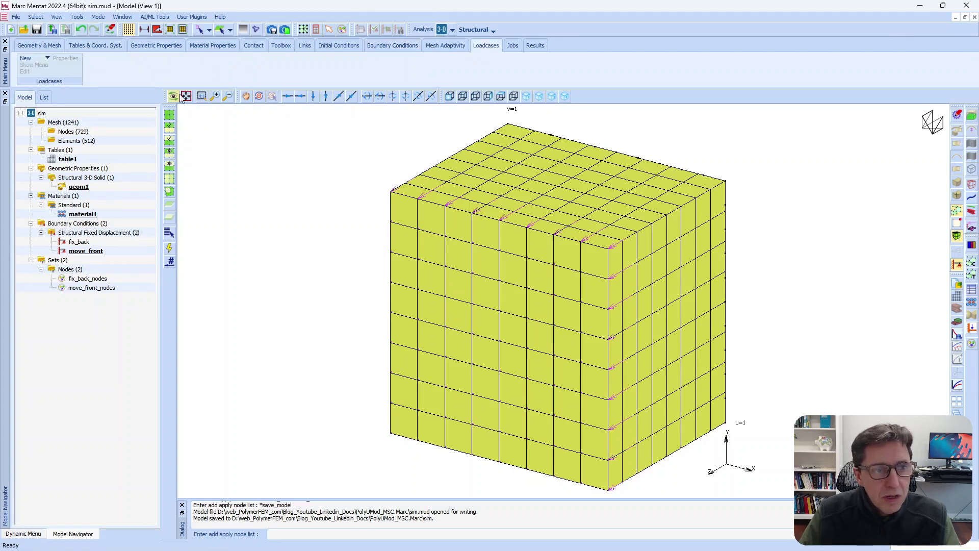
left_click(25, 59)
left_click(34, 68)
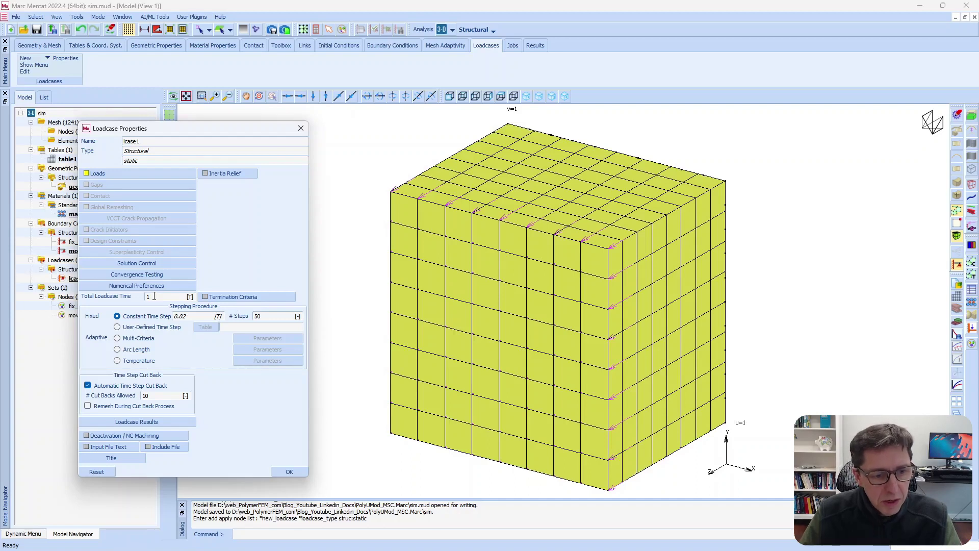
left_click(145, 345)
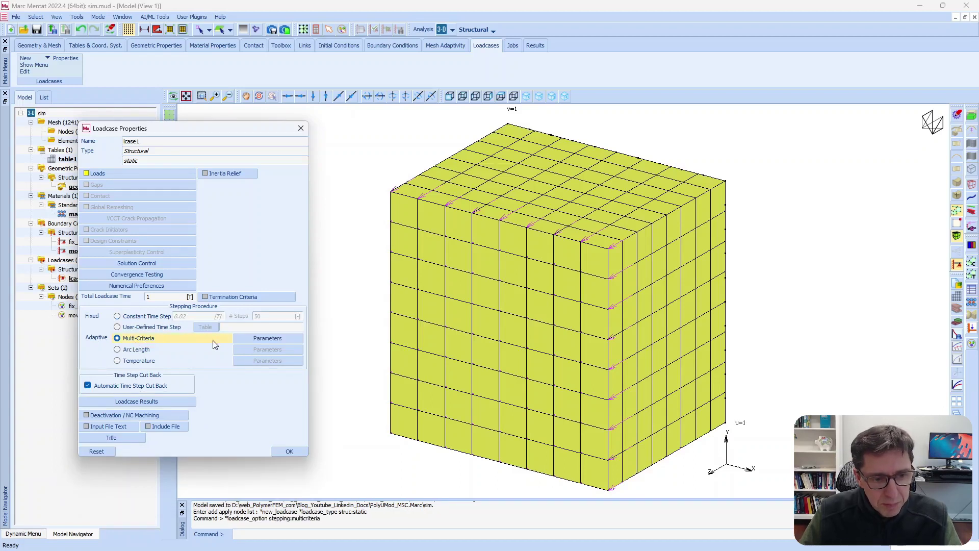
left_click(267, 339)
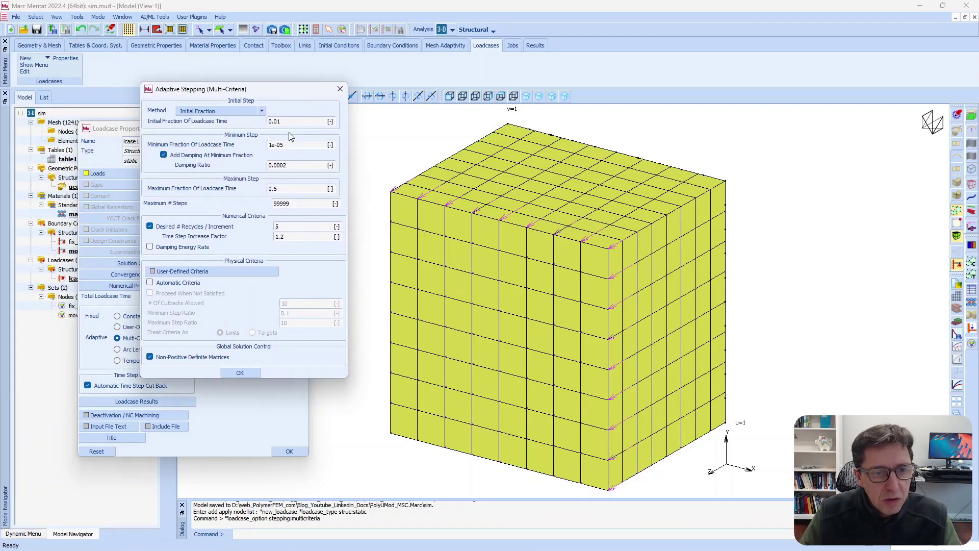
left_click(248, 375)
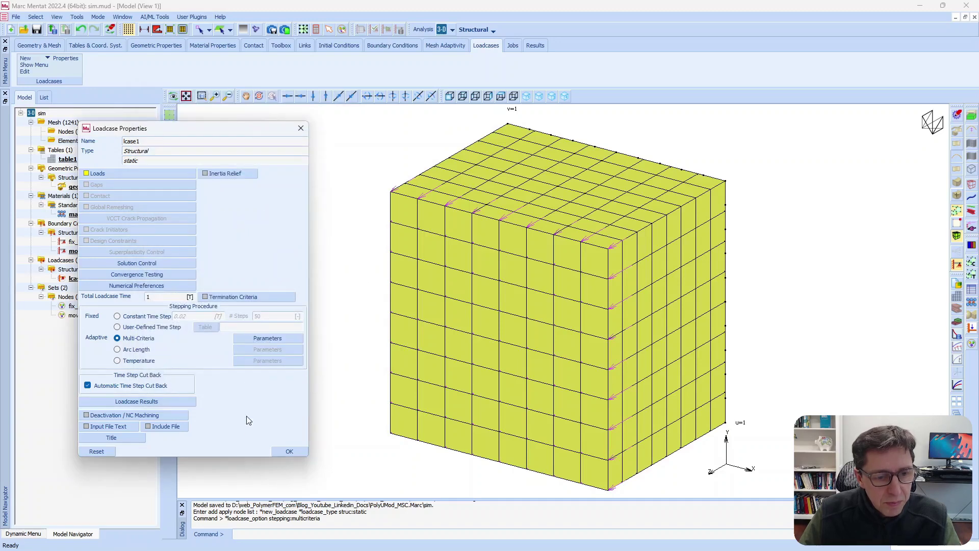
left_click(289, 451)
left_click(36, 29)
Create a structural job, add the lcase1 loadcase to it and keep the default analysis options.
left_click(513, 47)
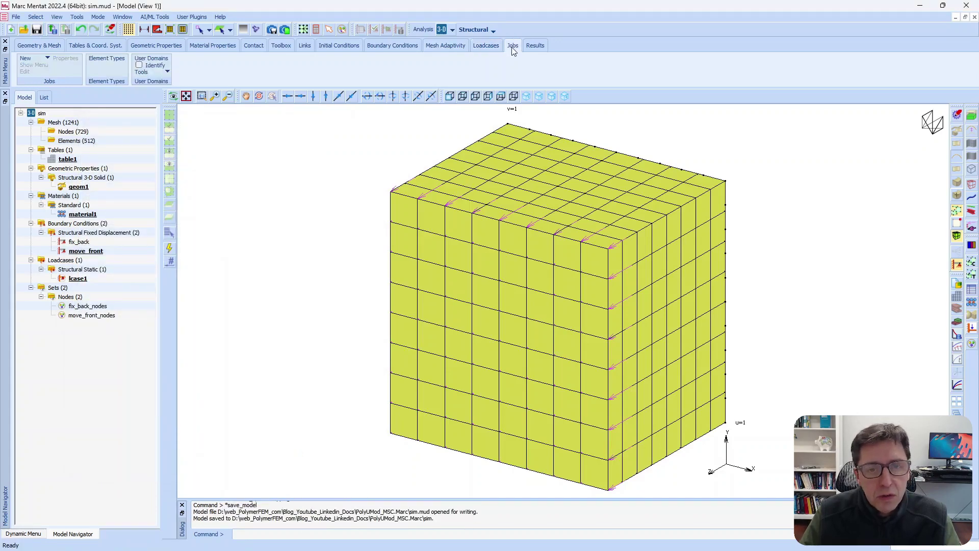
left_click(25, 58)
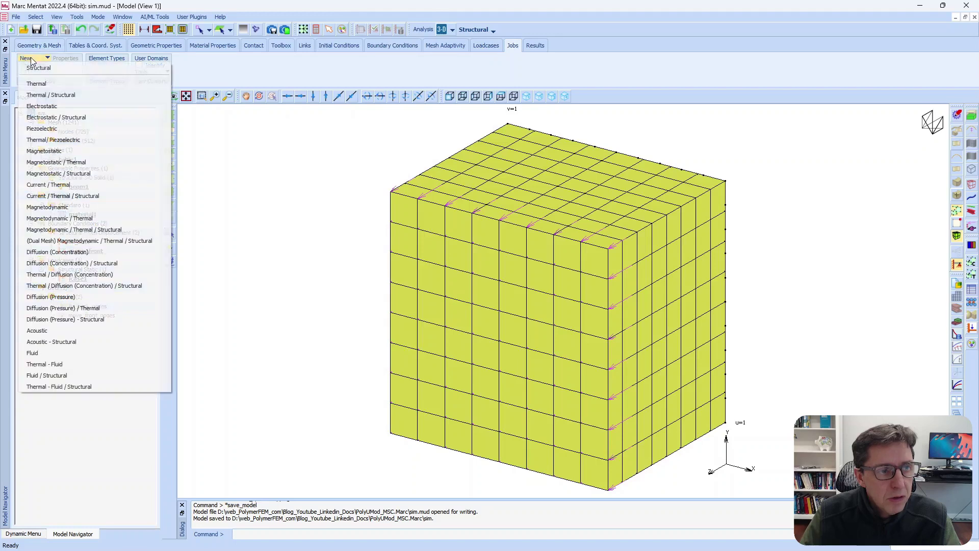
left_click(39, 69)
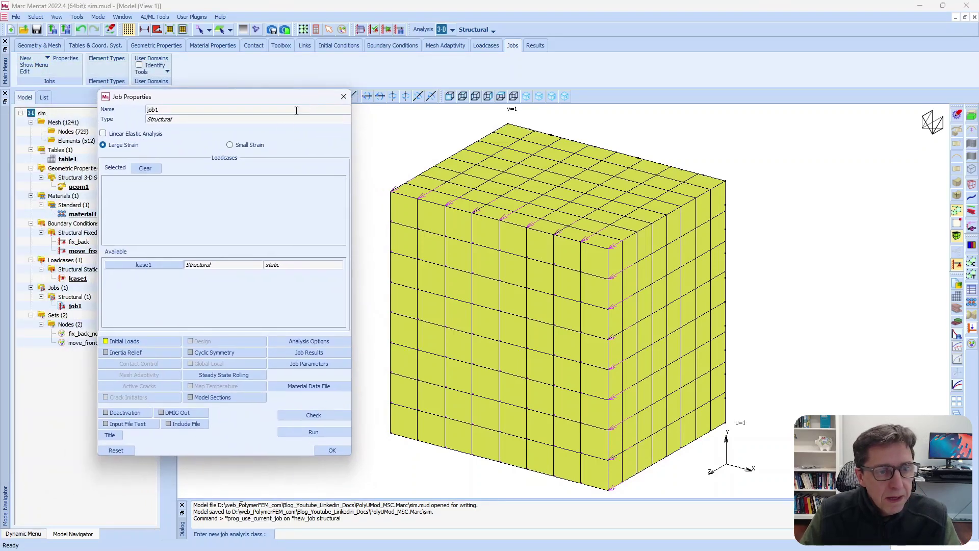
left_click(157, 266)
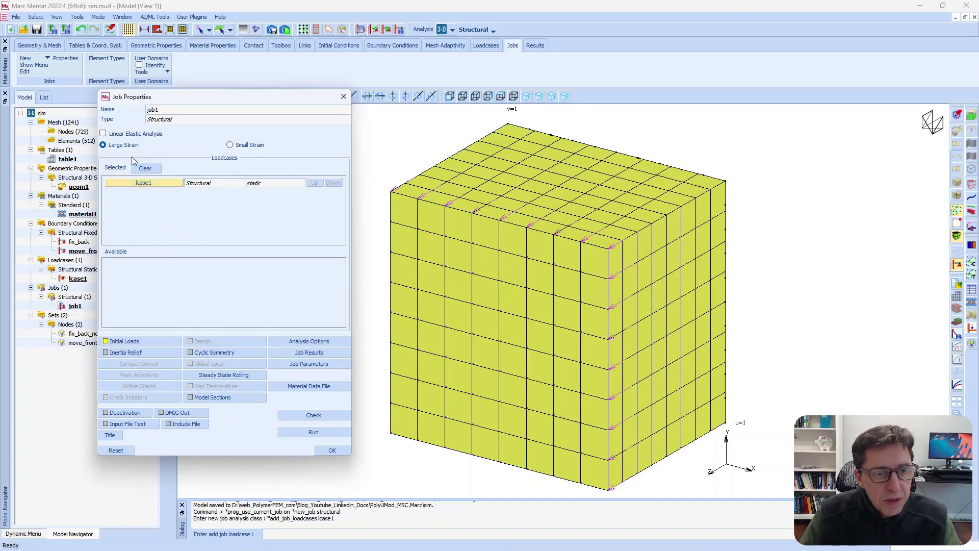
left_click(317, 341)
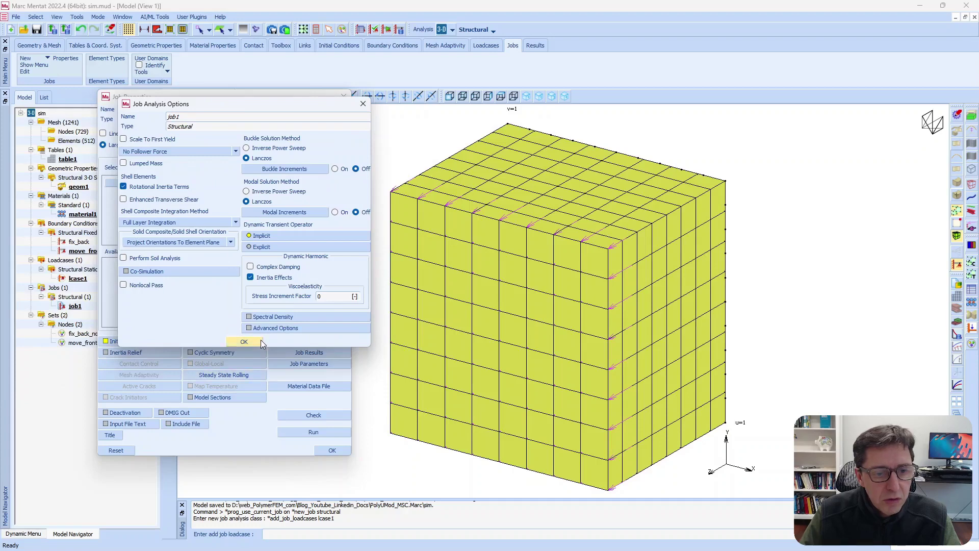
left_click(244, 342)
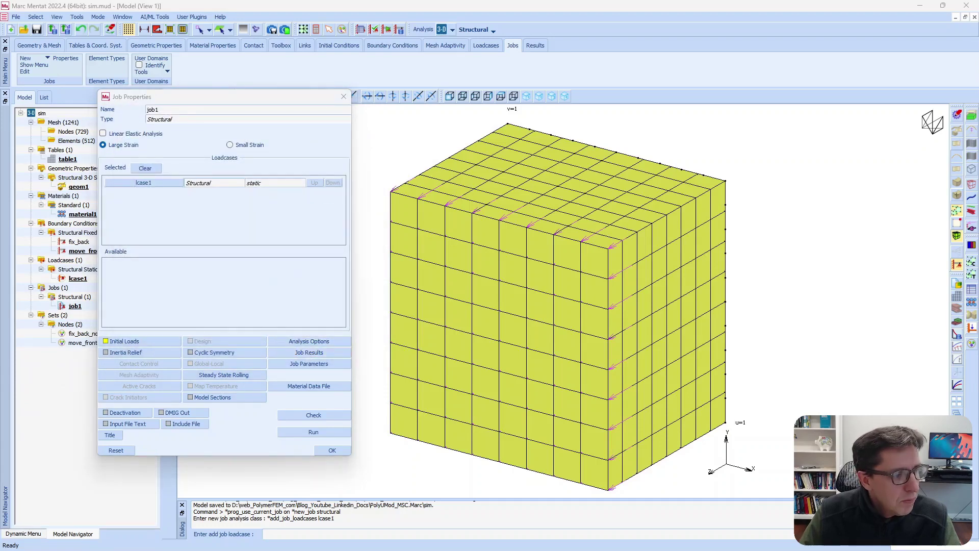
Add the Stress tensor and the Equivalent Von Mises Stress scalar to the job's result quantities.
left_click(309, 352)
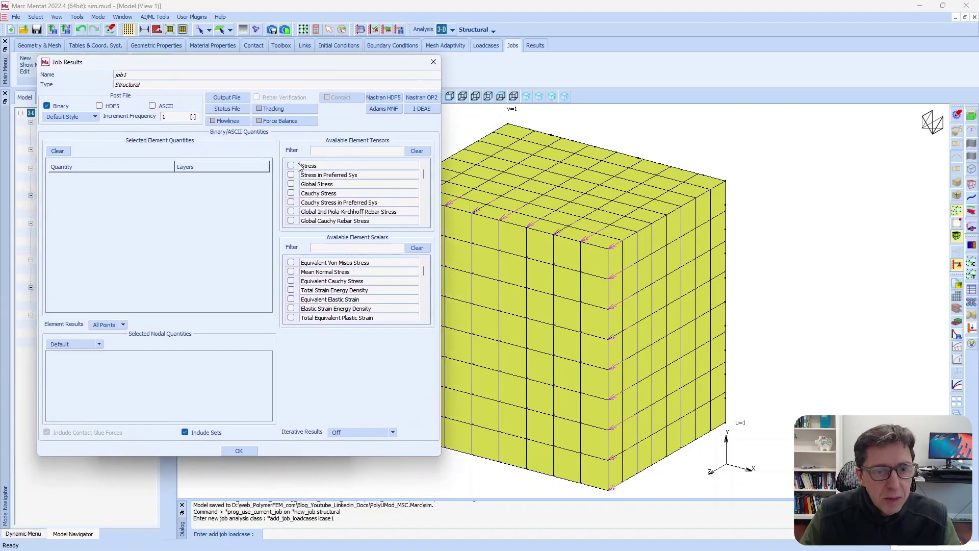
left_click(295, 167)
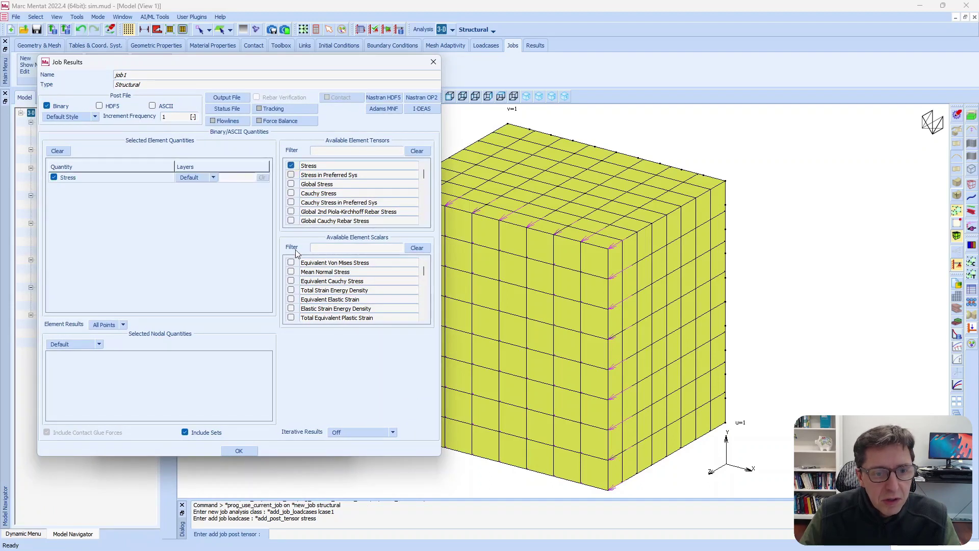
left_click(291, 263)
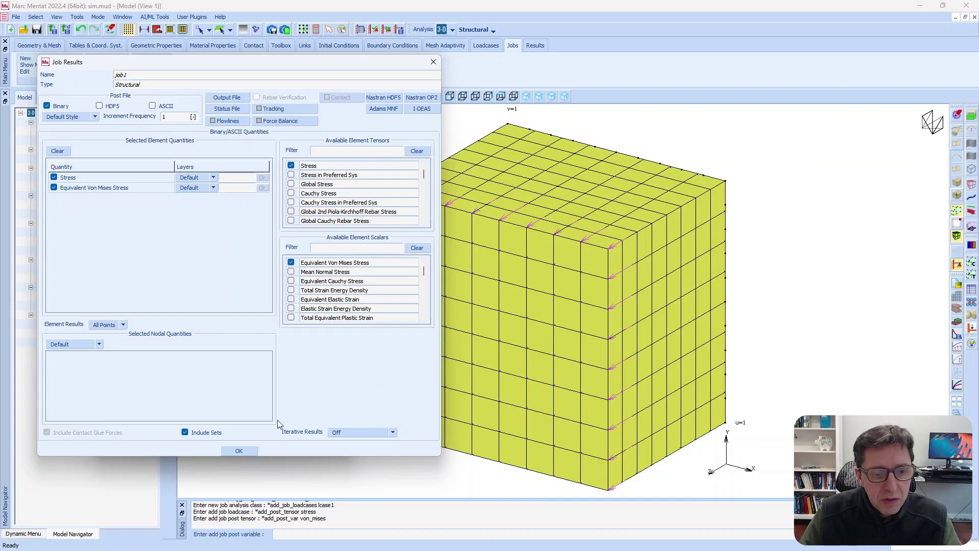
left_click(244, 452)
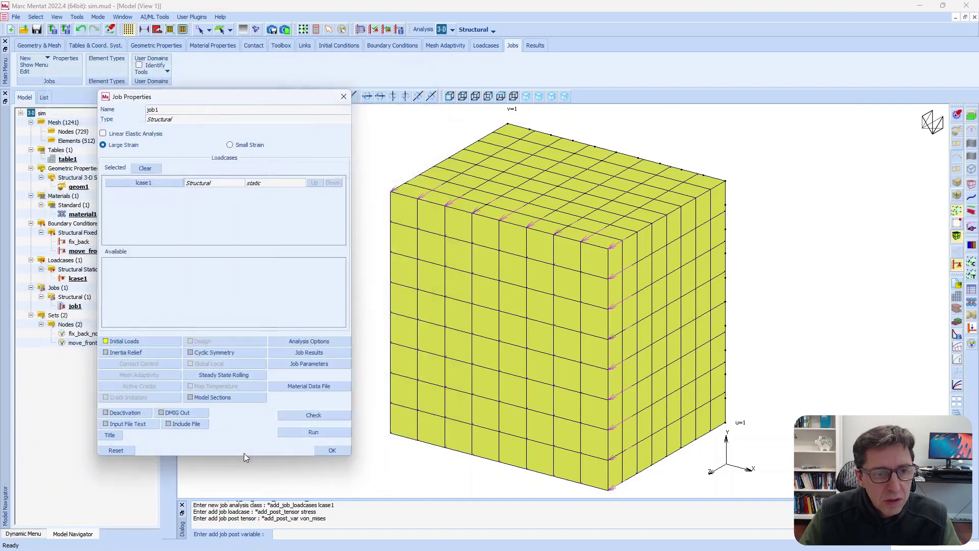
left_click(301, 352)
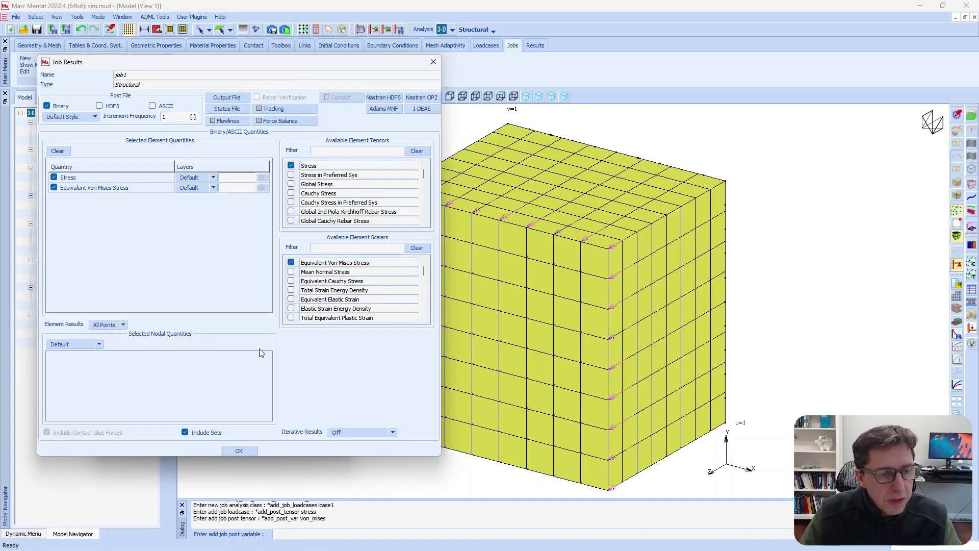
left_click(239, 452)
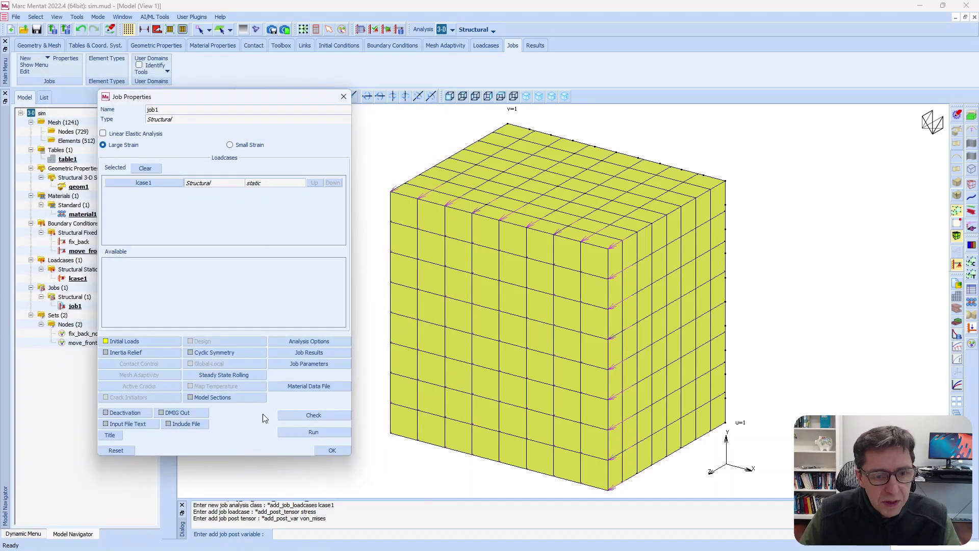
Look up the state variable count in material_PolyUMod_BB.dat and set the job's number of state variables to 14.
left_click(313, 364)
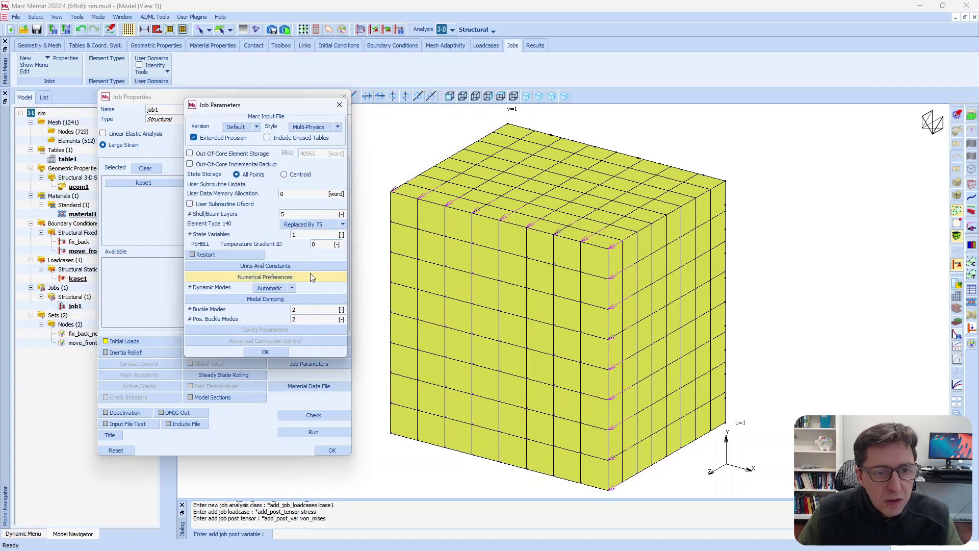
left_click(321, 236)
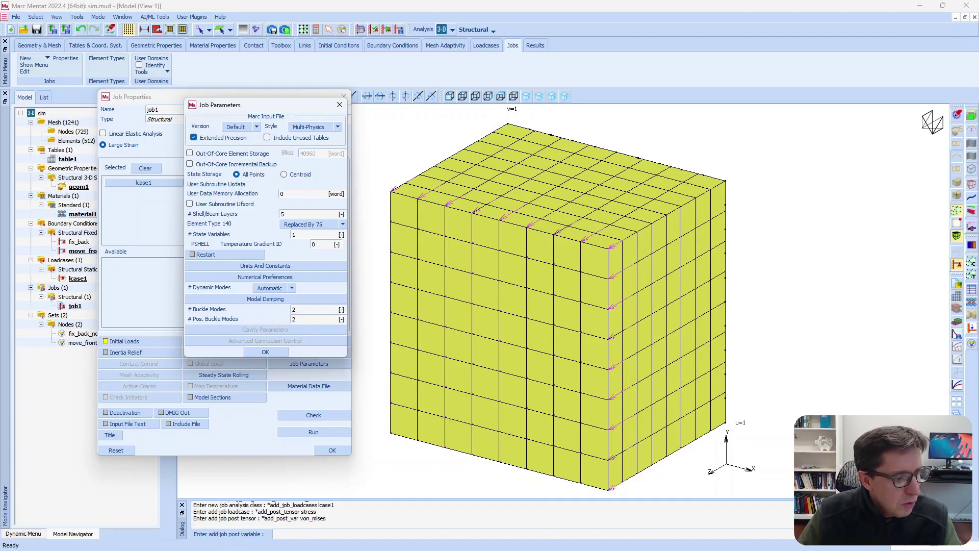
key("alt+Tab")
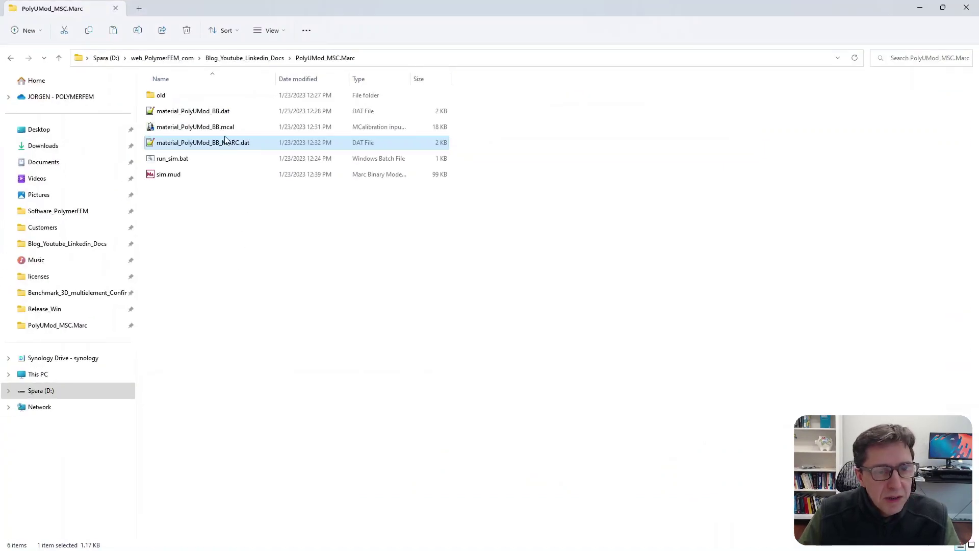
double_click(223, 111)
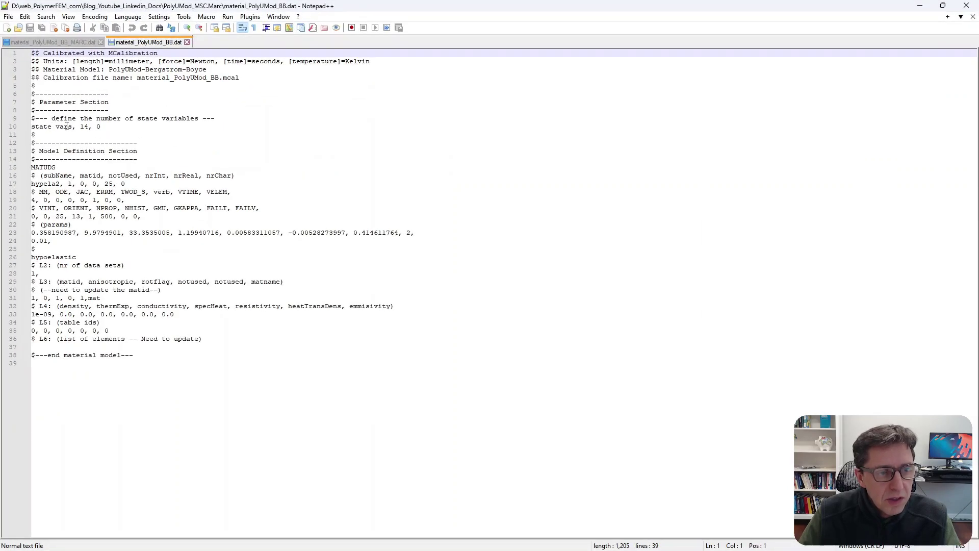
left_click_drag(80, 127, 105, 126)
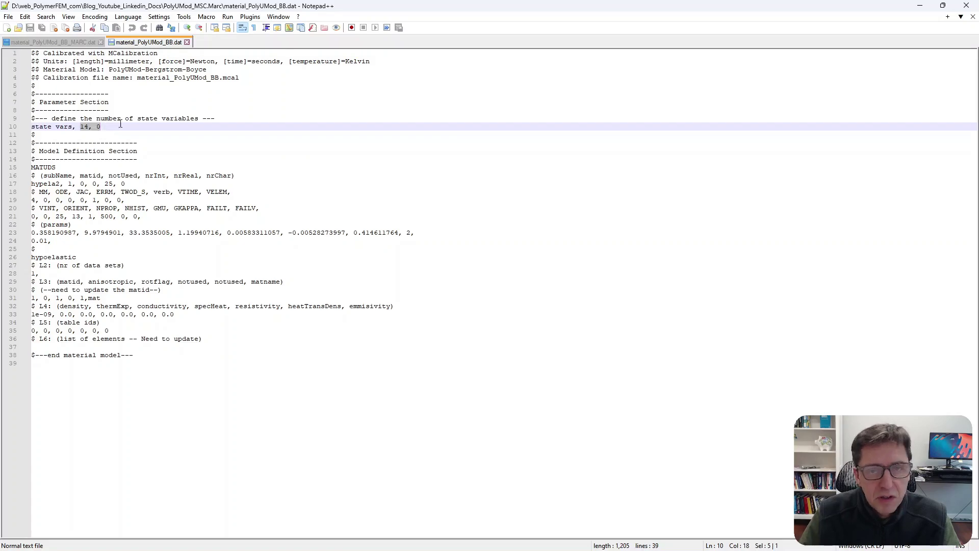
left_click(921, 6)
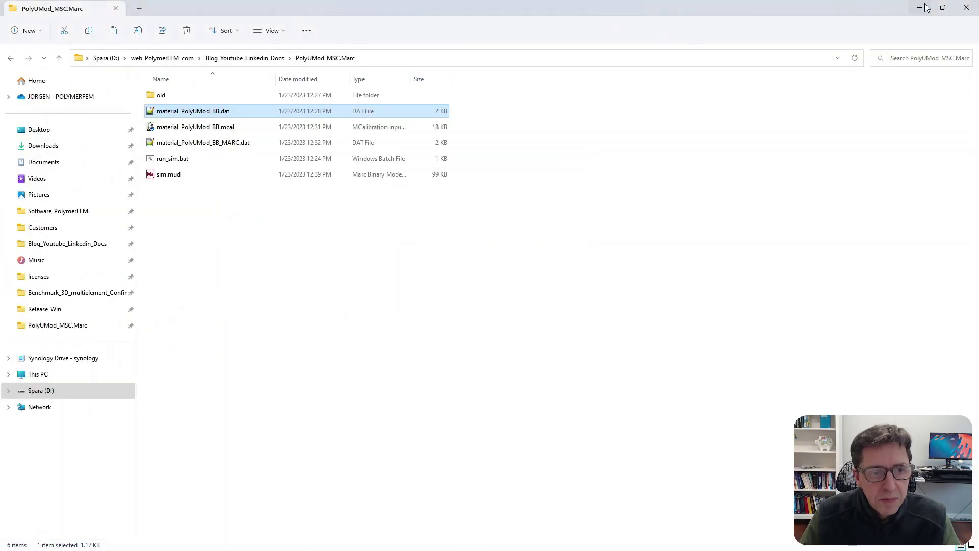
left_click(926, 7)
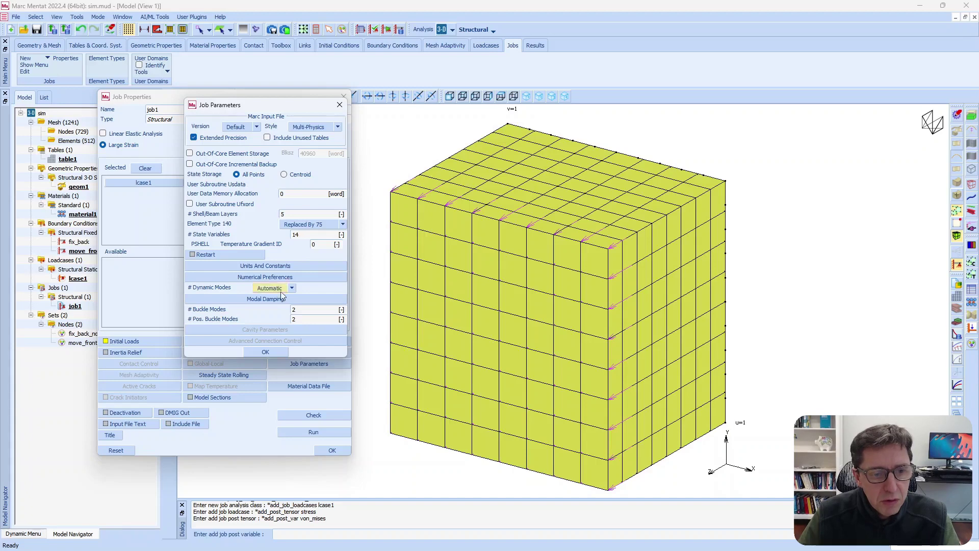
left_click(267, 353)
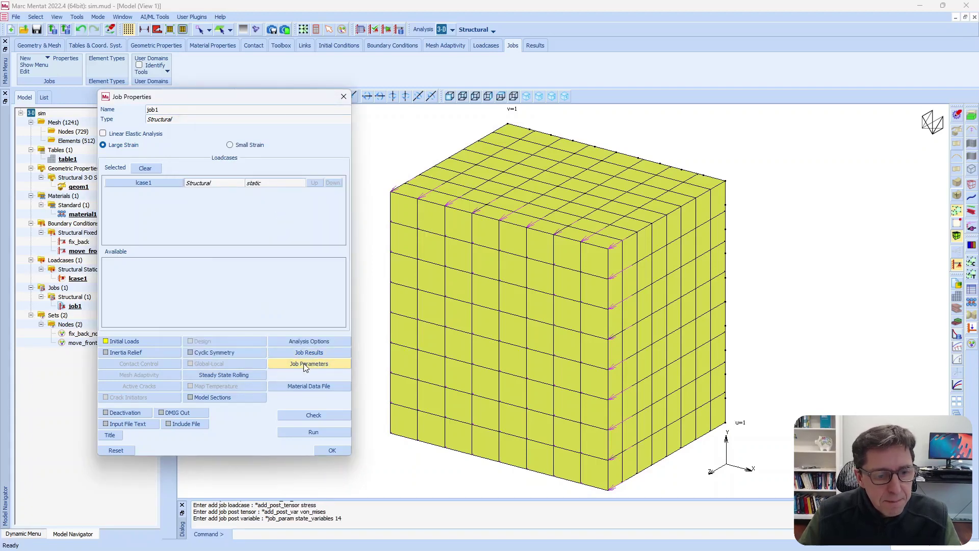
Read material_PolyUMod_BB.dat into the job's additional input file text for the model definition section.
left_click(127, 424)
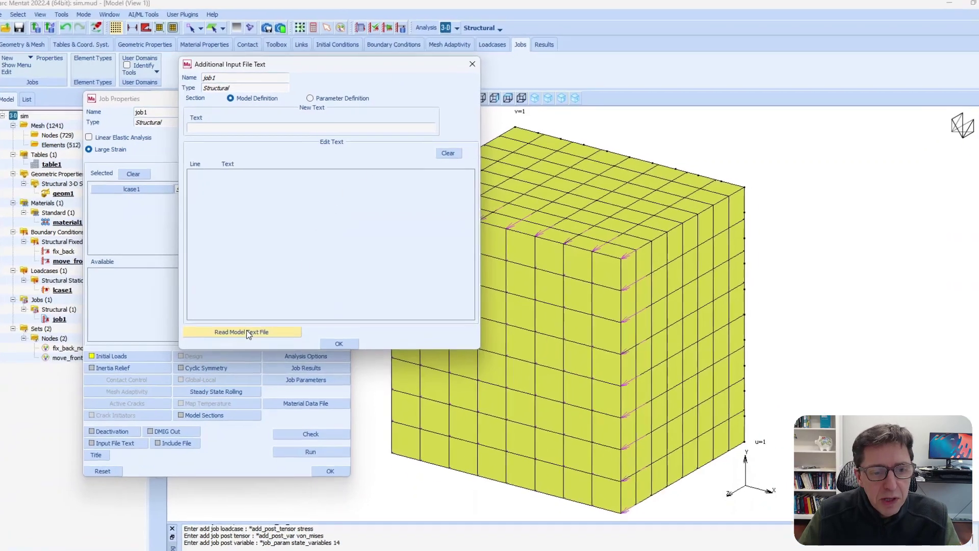
left_click(250, 330)
left_click(187, 192)
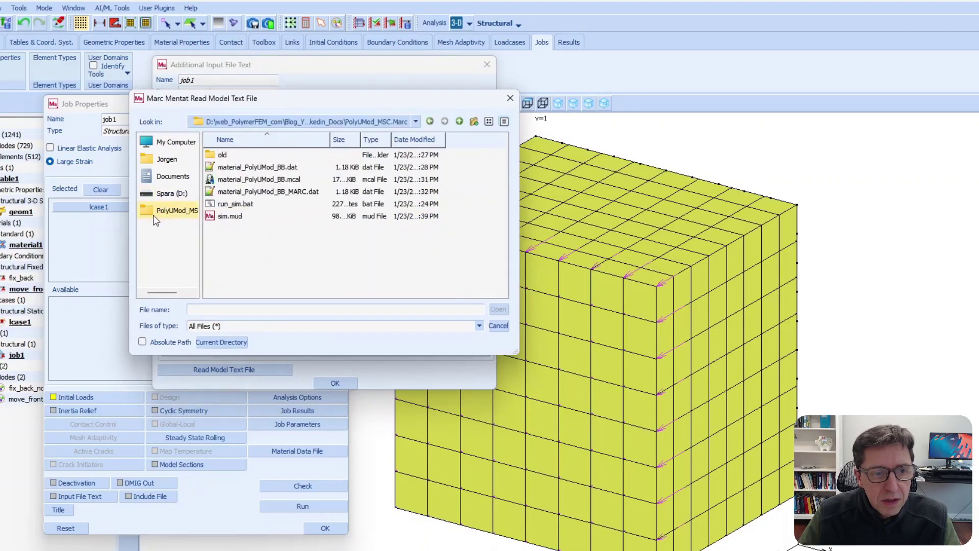
left_click(245, 167)
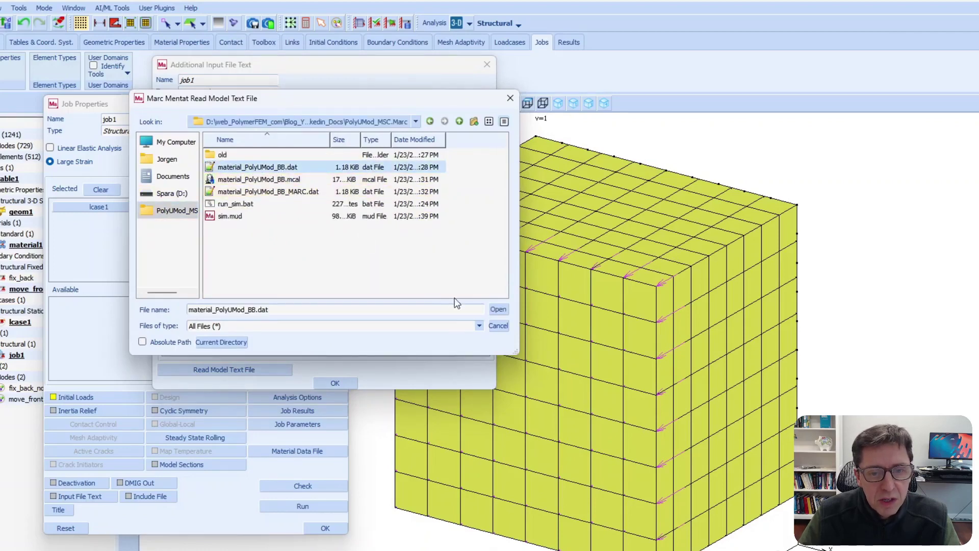
left_click(498, 309)
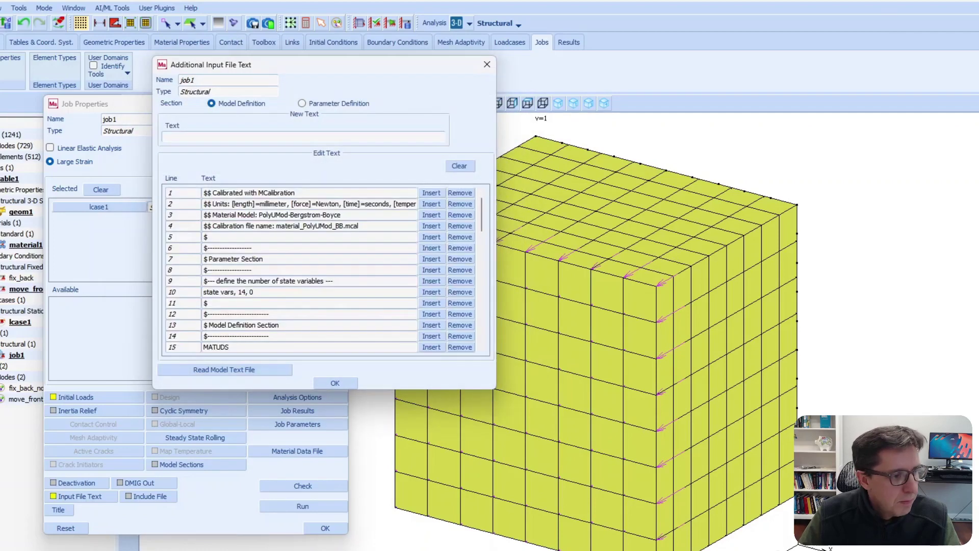
Remove the first eleven lines, covering the header comments and the parameter section, from the imported text and review the remaining lines.
scroll(317, 236, "down", 2)
scroll(318, 236, "down", 2)
scroll(312, 225, "up", 4)
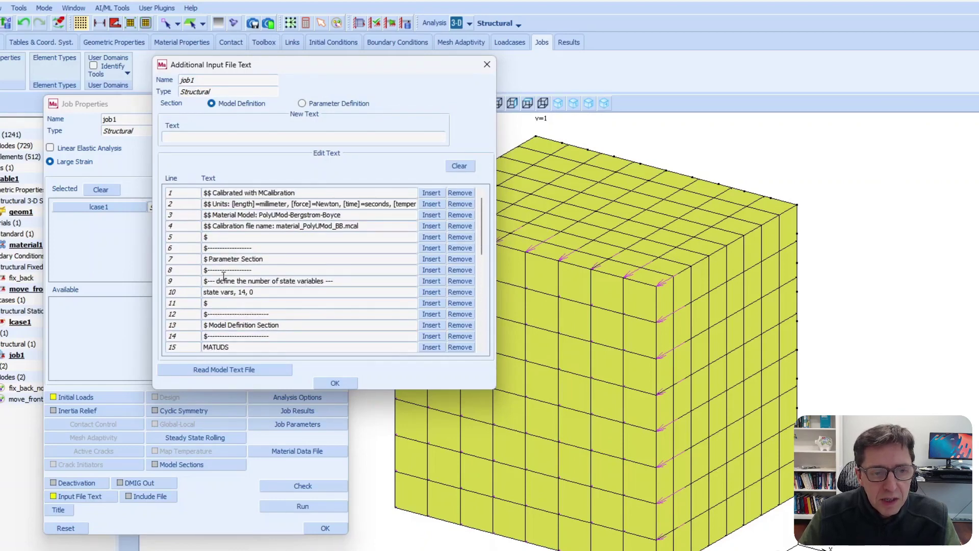
left_click(461, 193)
left_click(460, 193)
left_click(461, 193)
left_click(460, 193)
left_click(460, 193)
left_click(461, 193)
left_click(461, 193)
left_click(460, 193)
left_click(460, 193)
left_click(461, 193)
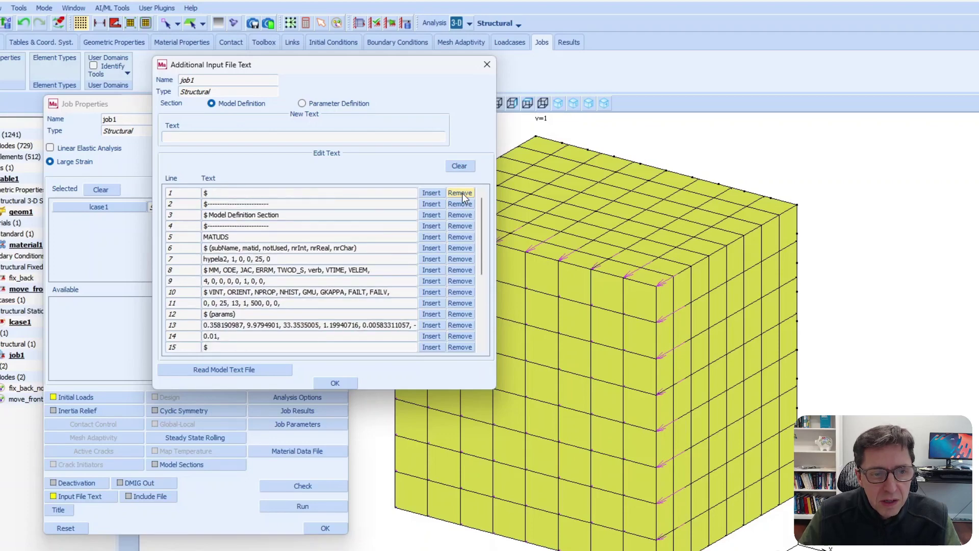
left_click(461, 193)
scroll(341, 227, "down", 4)
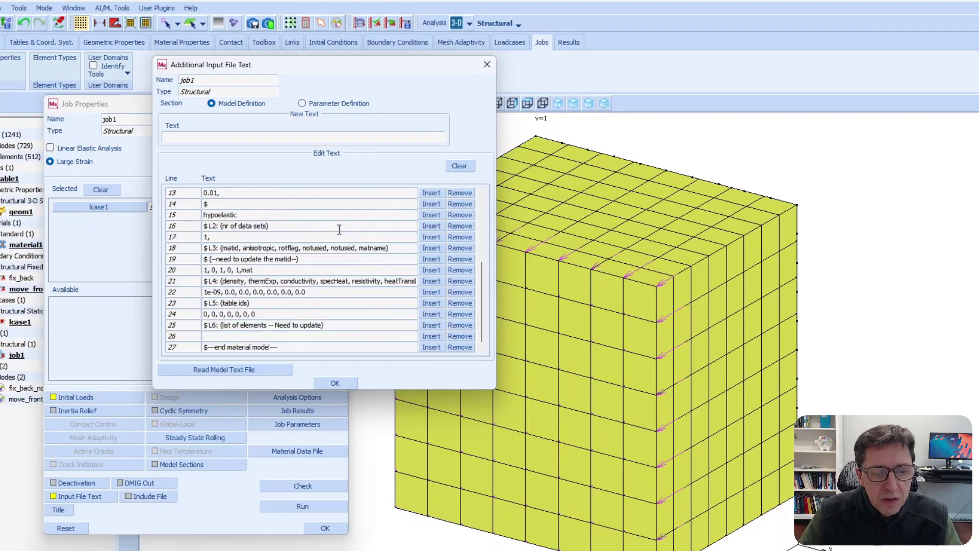
scroll(340, 228, "up", 4)
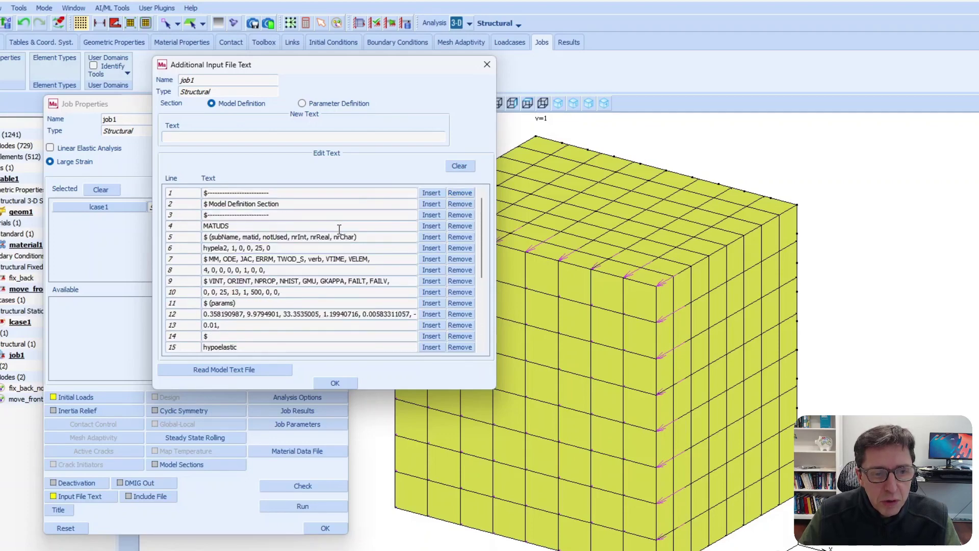
Accept the edited additional input file text and the job1 properties.
left_click(332, 383)
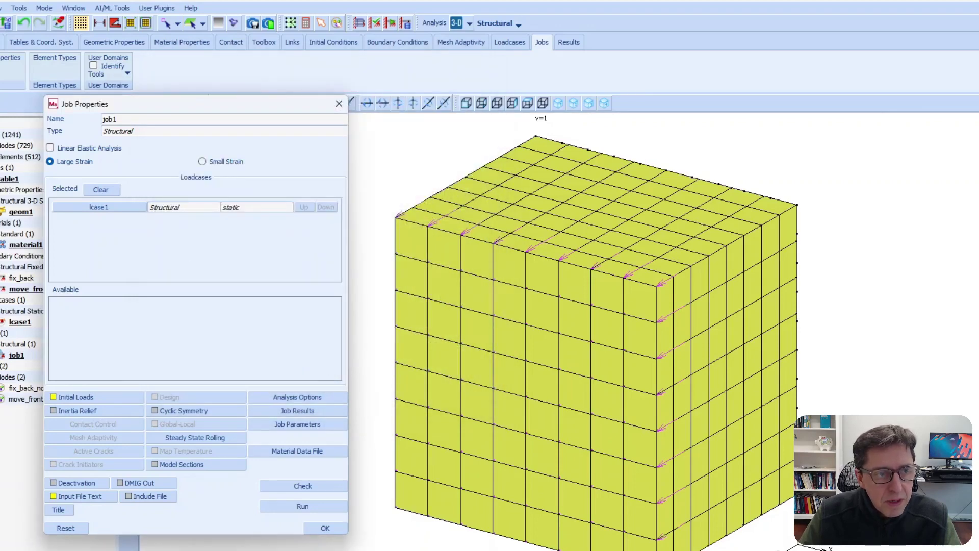
key("alt+Tab")
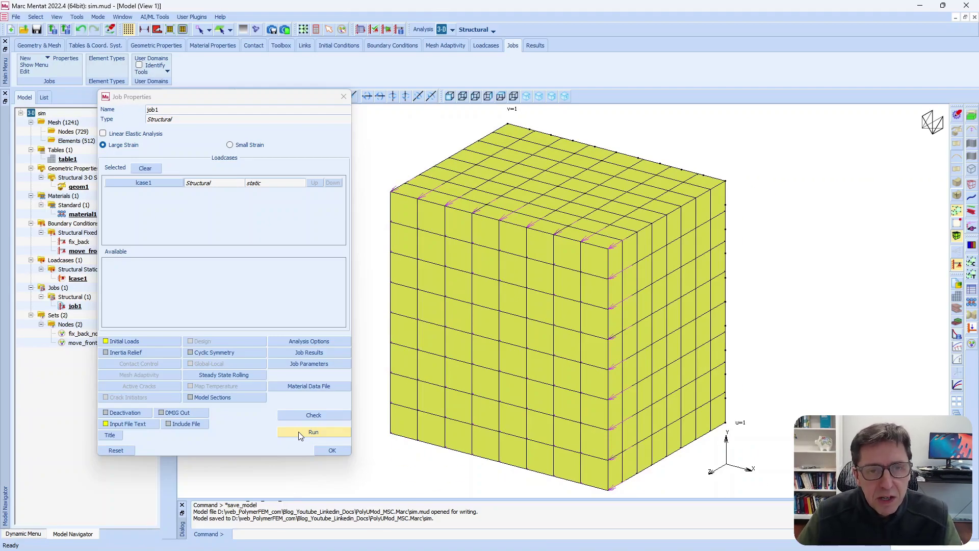
left_click(326, 449)
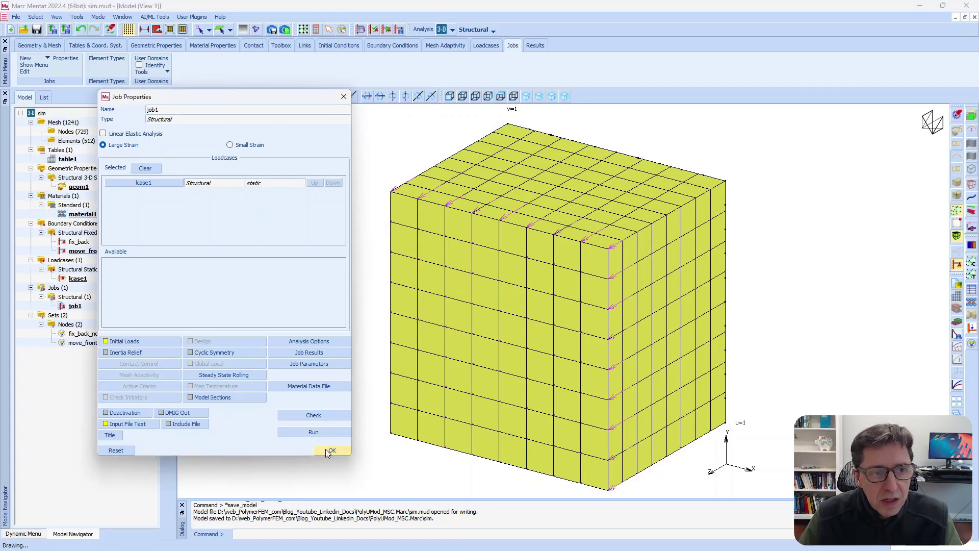
left_click(337, 450)
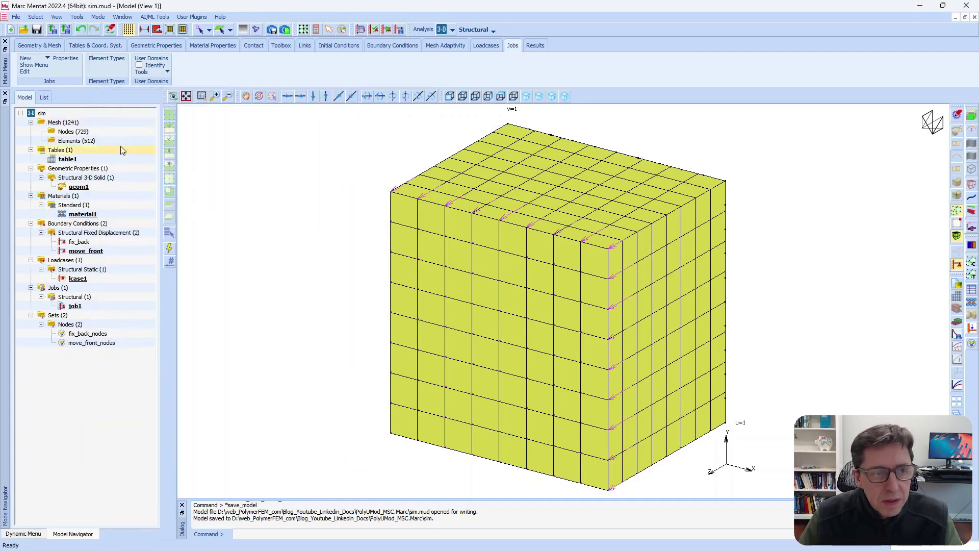
Export the model as a Marc input file named sim.dat into the PolyUMod_MSC.Marc folder.
left_click(16, 17)
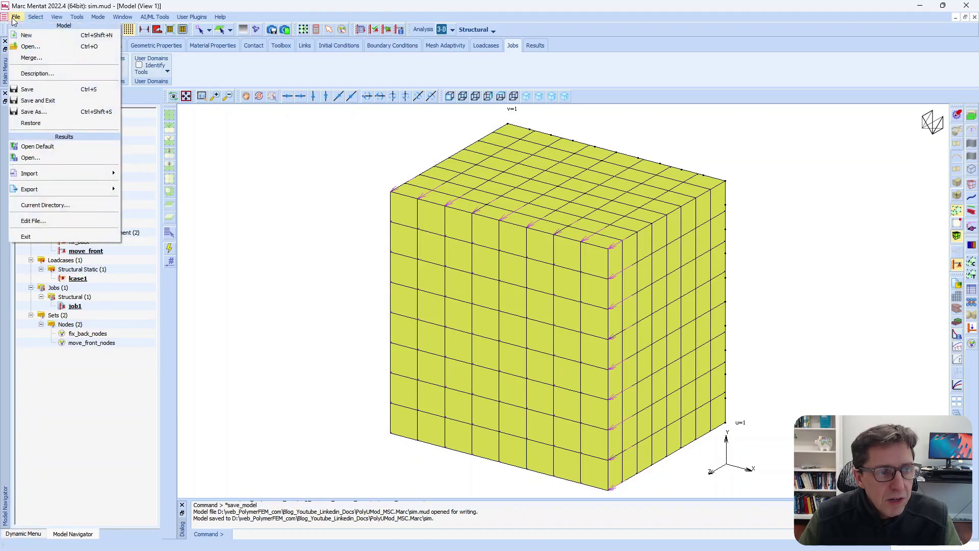
mouse_move(48, 192)
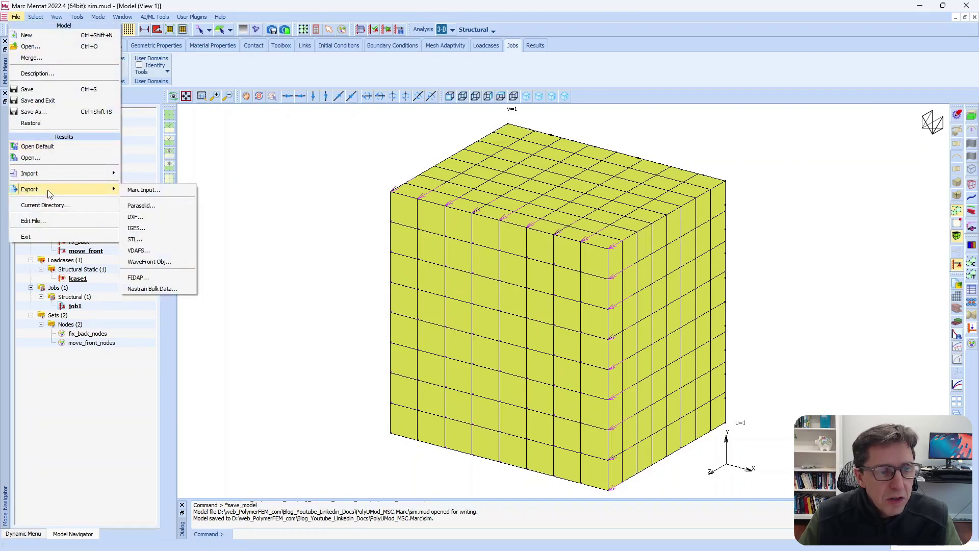
left_click(135, 193)
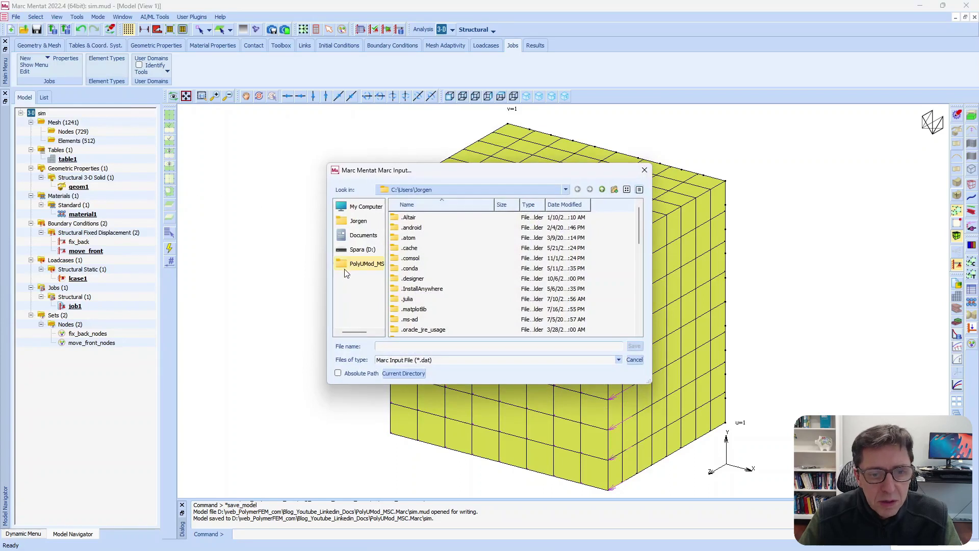
left_click(352, 264)
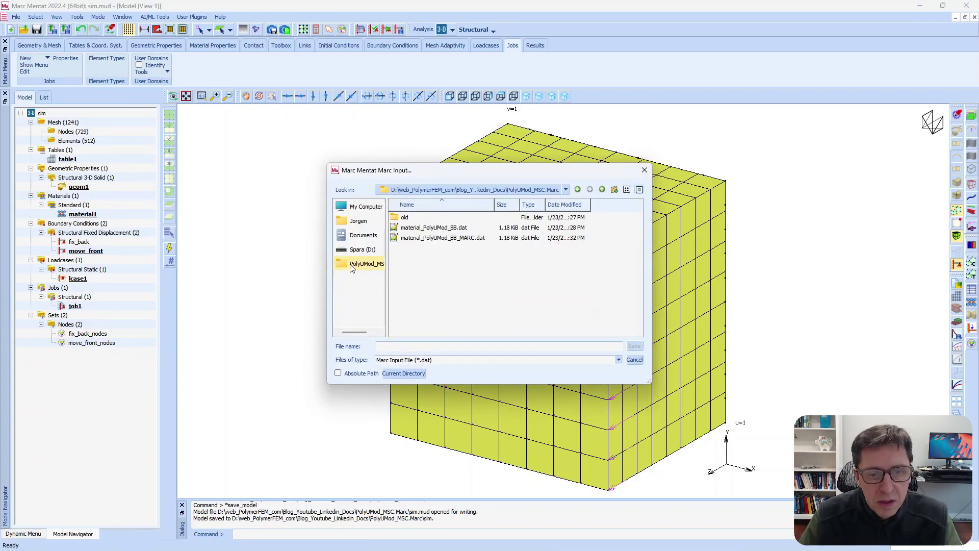
key("s")
left_click(441, 346)
type("sim.dat")
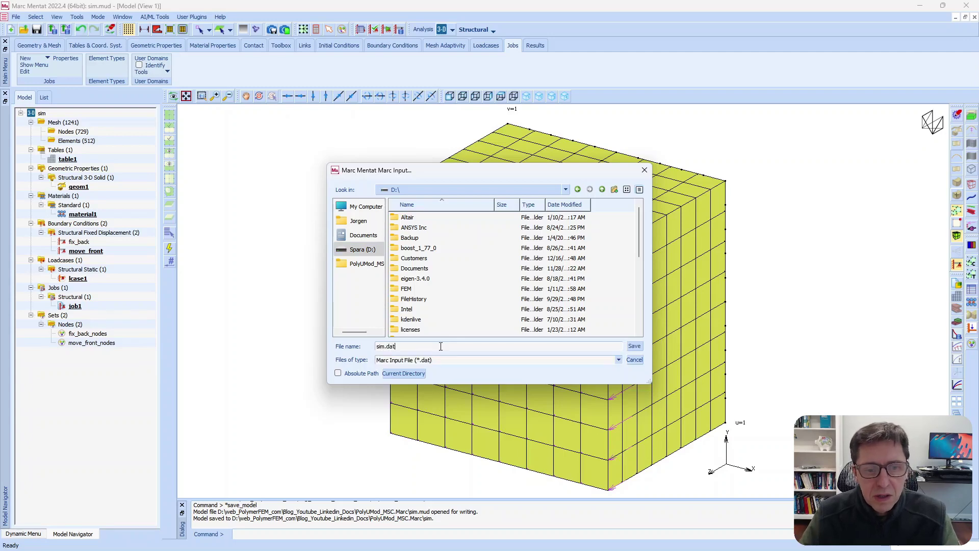
left_click(366, 264)
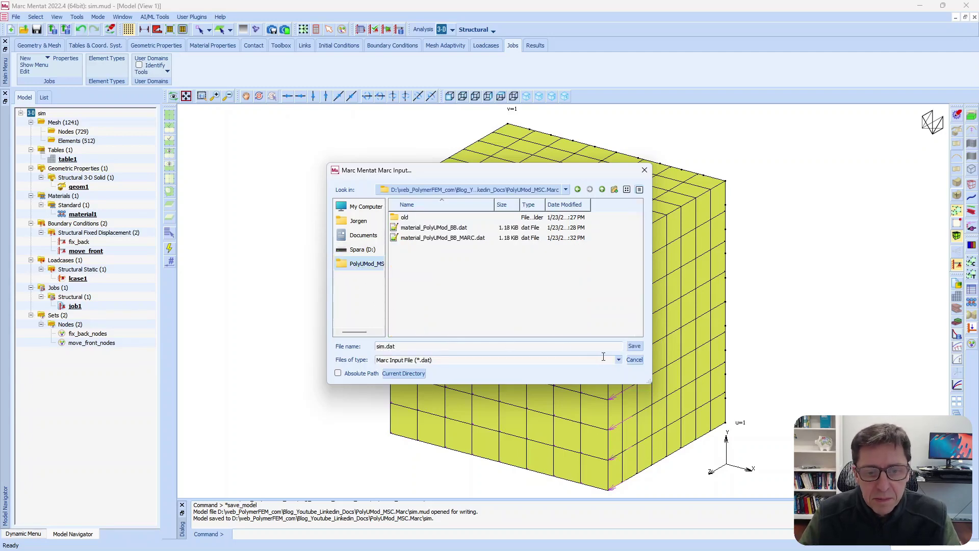
left_click(636, 347)
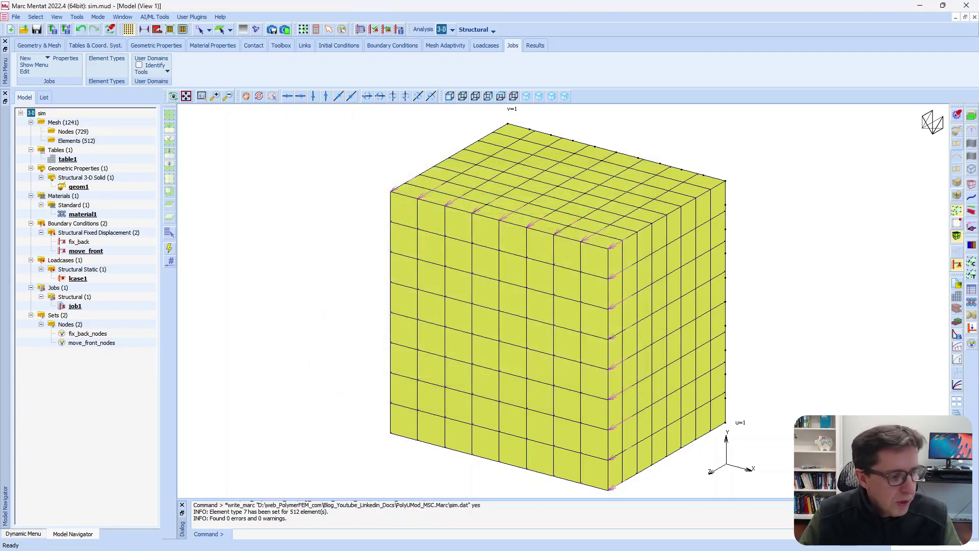
Switch to File Explorer, open sim.dat in Notepad++ and examine its contents down to the inserted material section near the end.
key("alt+Tab")
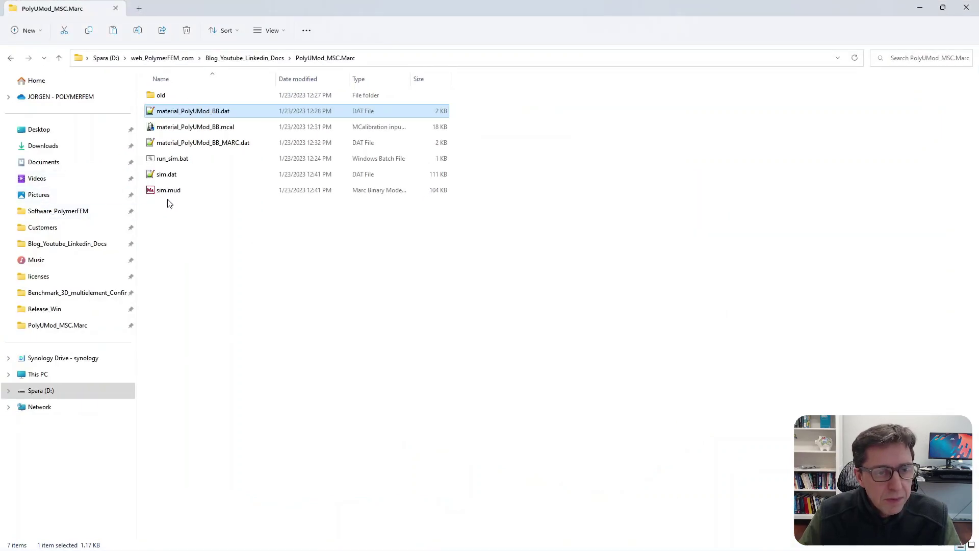
left_click(176, 180)
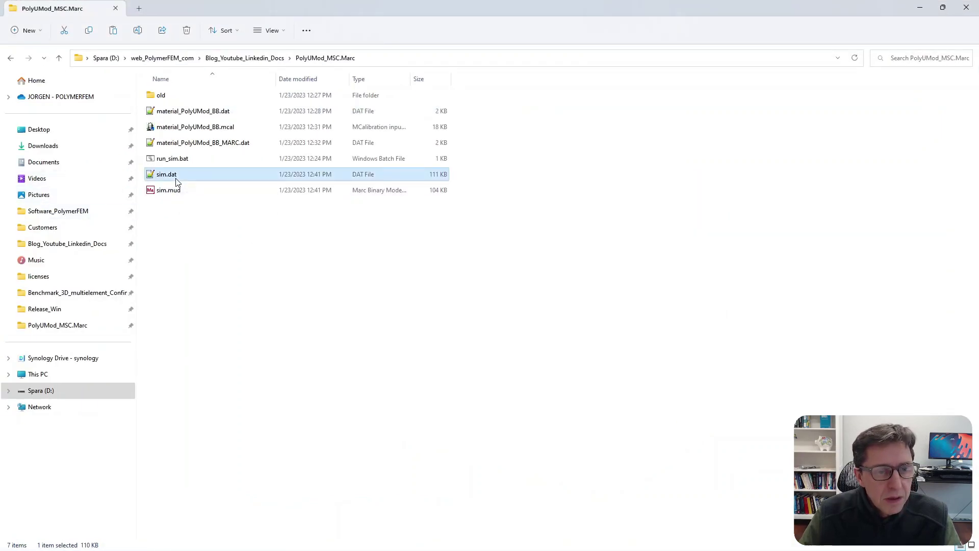
right_click(177, 181)
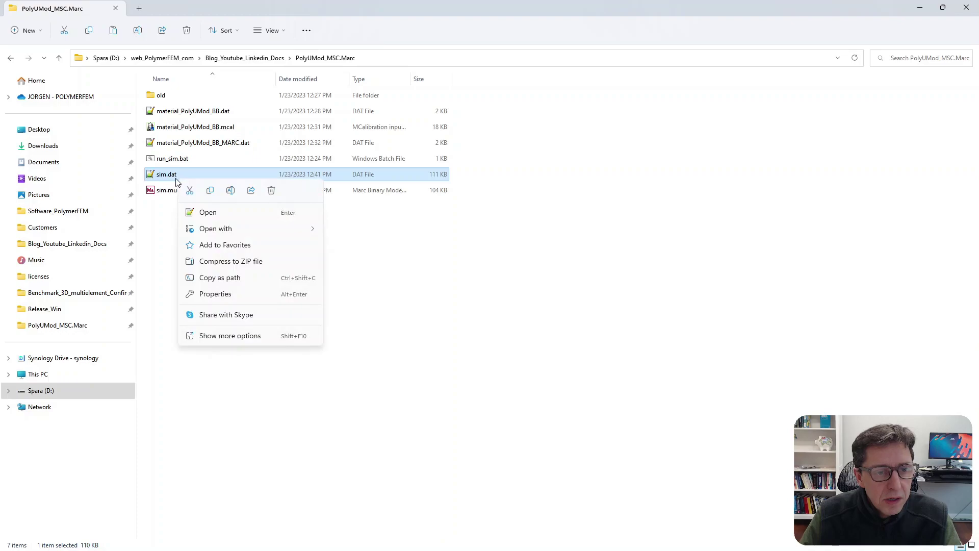
left_click(209, 216)
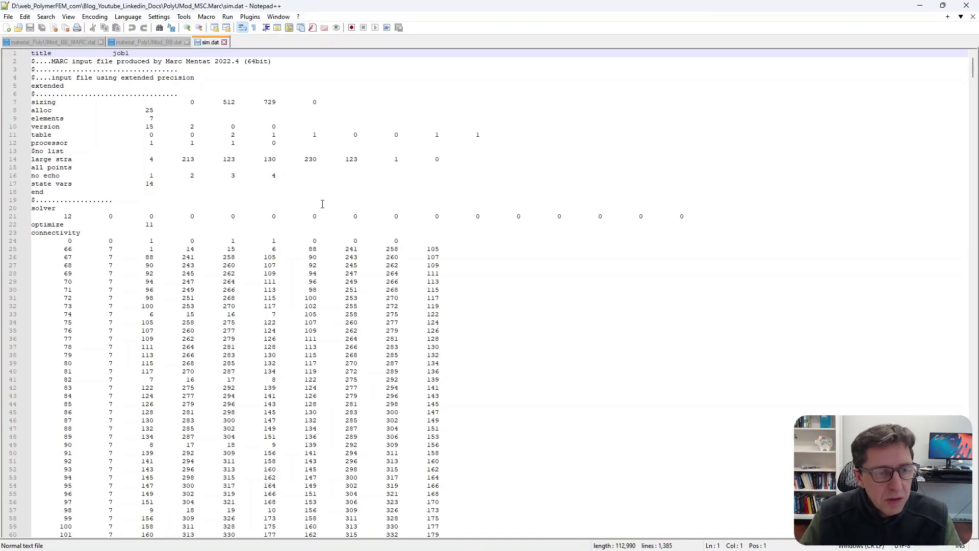
scroll(322, 204, "down", 20)
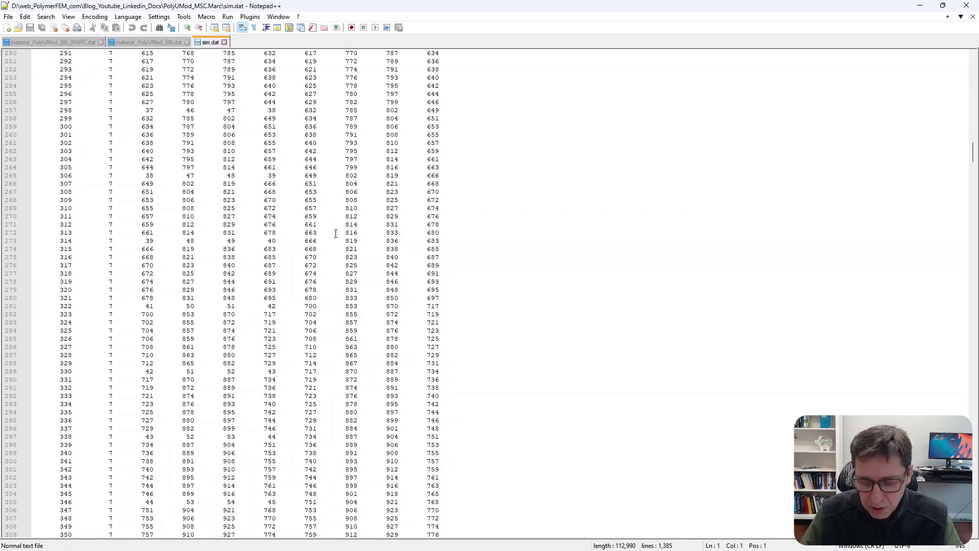
key("Page_Down")
key("Page_Down")
key("Page_Down")
key("Page_Down")
key("Page_Down")
key("Page_Down")
key("Page_Down")
key("Page_Down")
key("Page_Down")
key("Page_Down")
key("Page_Down")
key("Page_Down")
key("Page_Down")
key("Page_Down")
key("Page_Down")
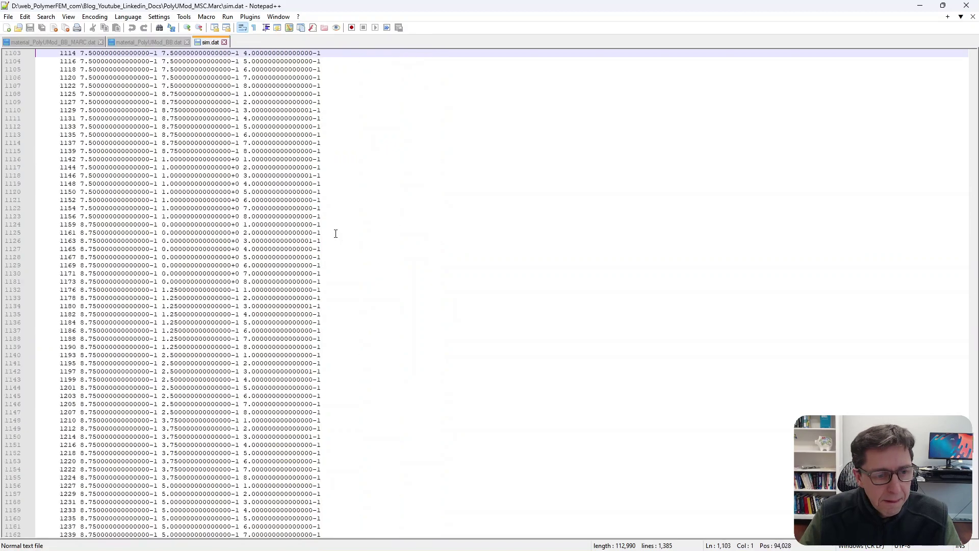
key("ctrl+End")
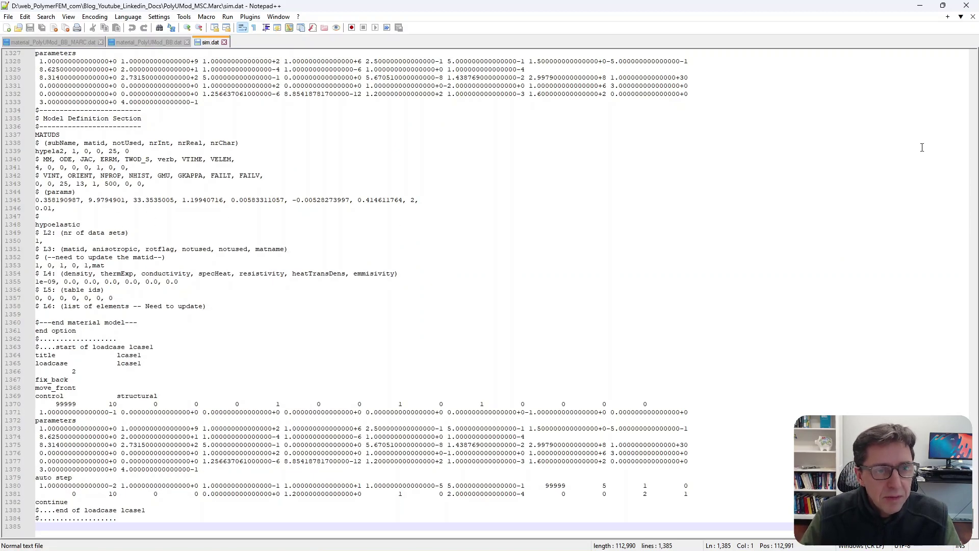
left_click(919, 6)
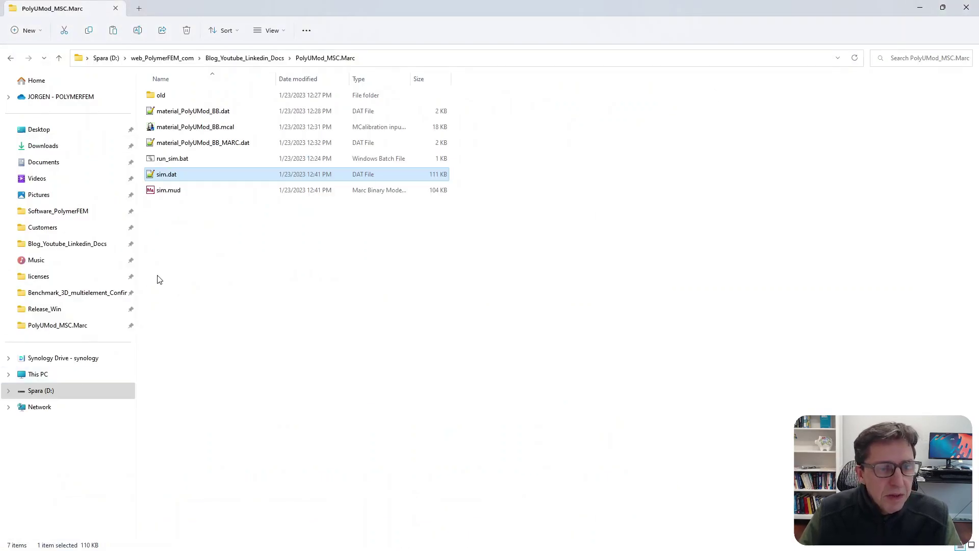
Open run_sim.bat in Notepad++ and examine the command that launches Marc with the PolyUMod program.
left_click(181, 159)
right_click(183, 160)
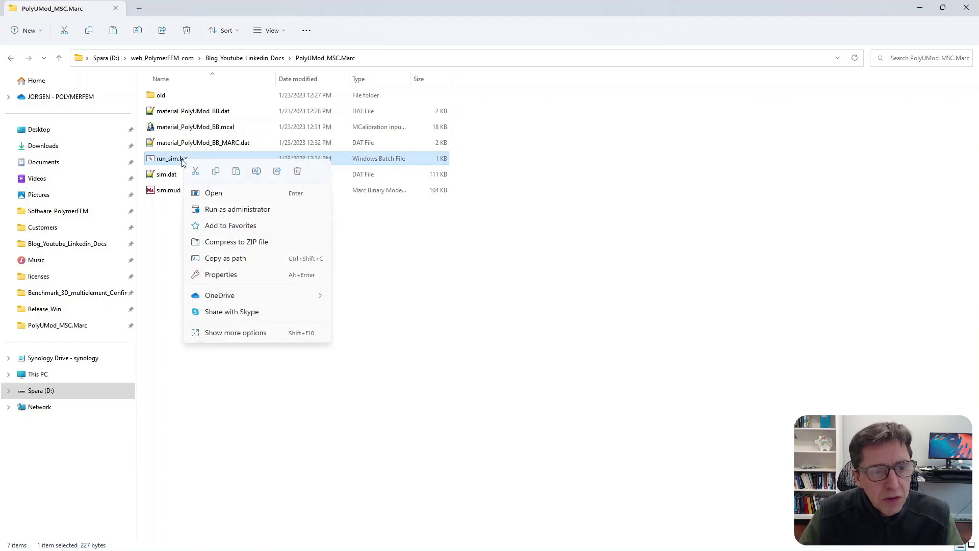
left_click(234, 333)
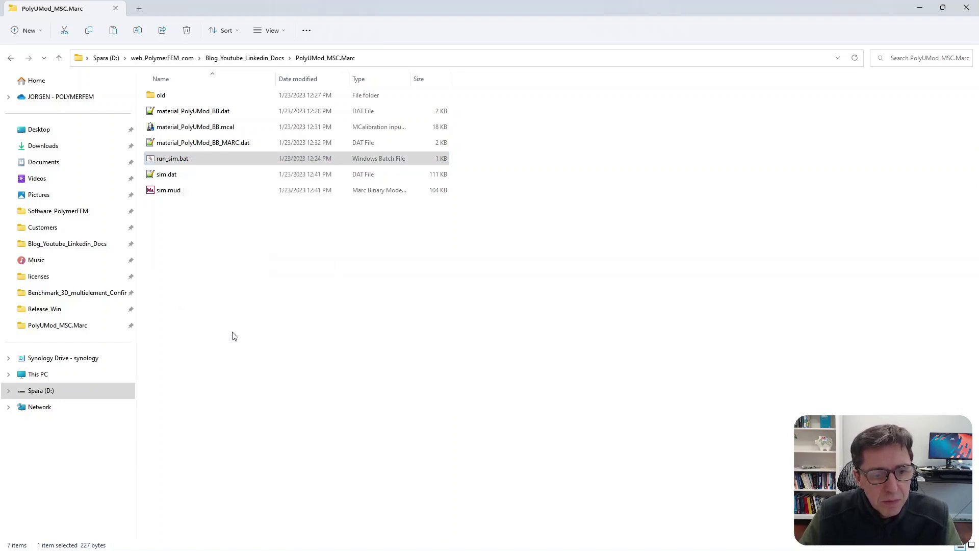
left_click(262, 153)
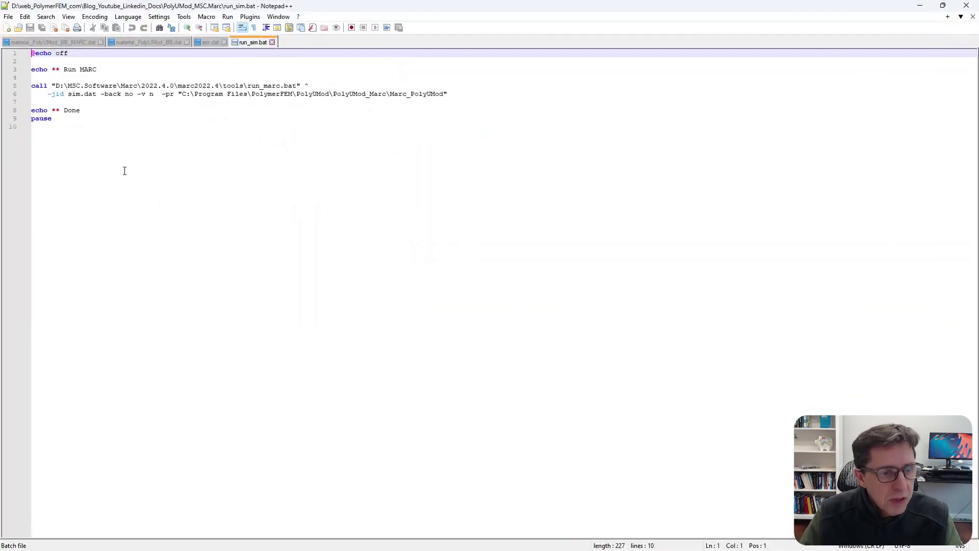
left_click_drag(67, 101, 411, 100)
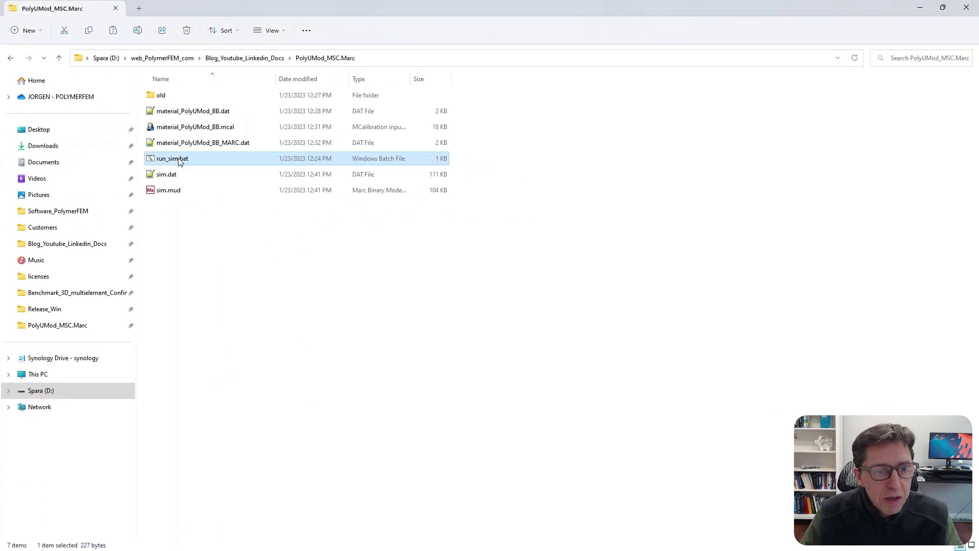
Run the simulation with run_sim.bat from File Explorer, maximize the console and review the solver's increment log.
double_click(178, 159)
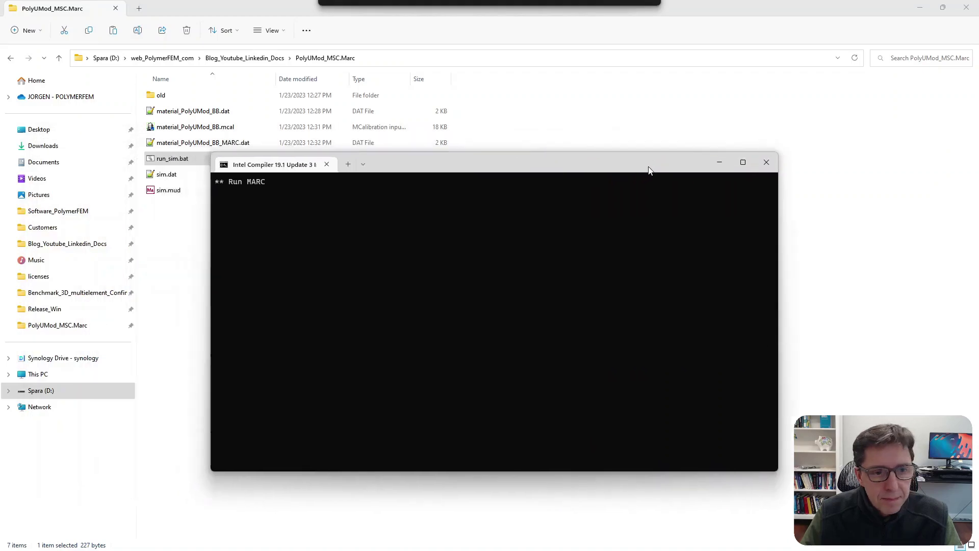
left_click_drag(647, 168, 676, 161)
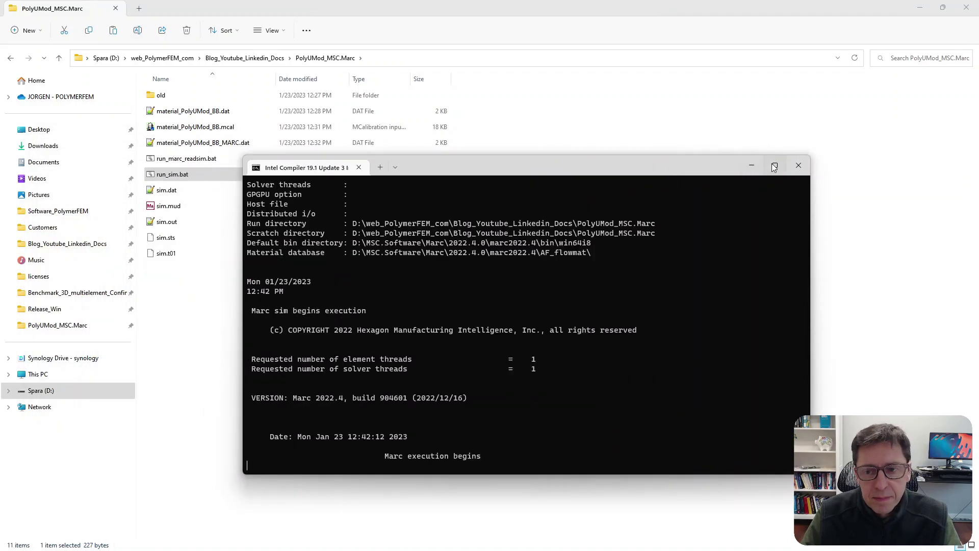
double_click(709, 166)
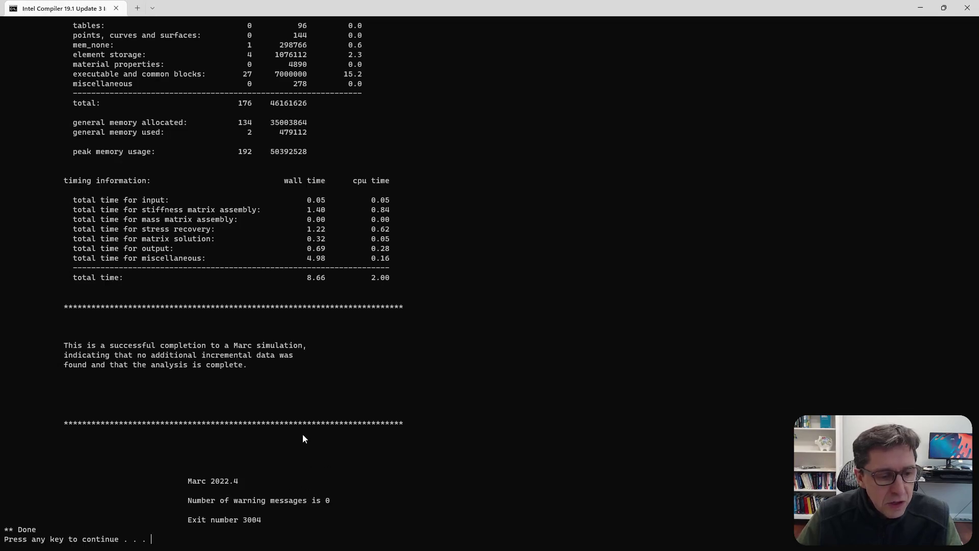
scroll(301, 434, "up", 20)
scroll(787, 308, "up", 20)
scroll(779, 310, "up", 20)
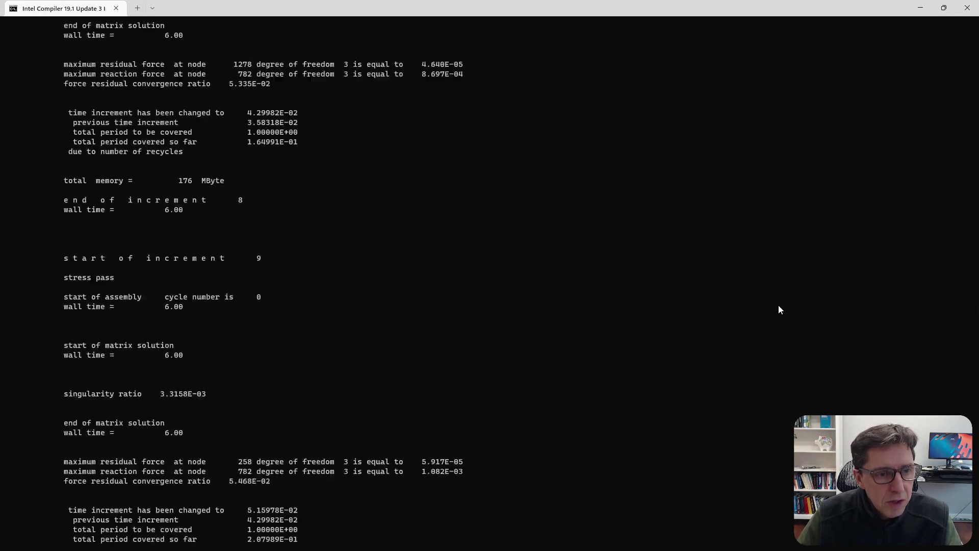
scroll(779, 310, "up", 20)
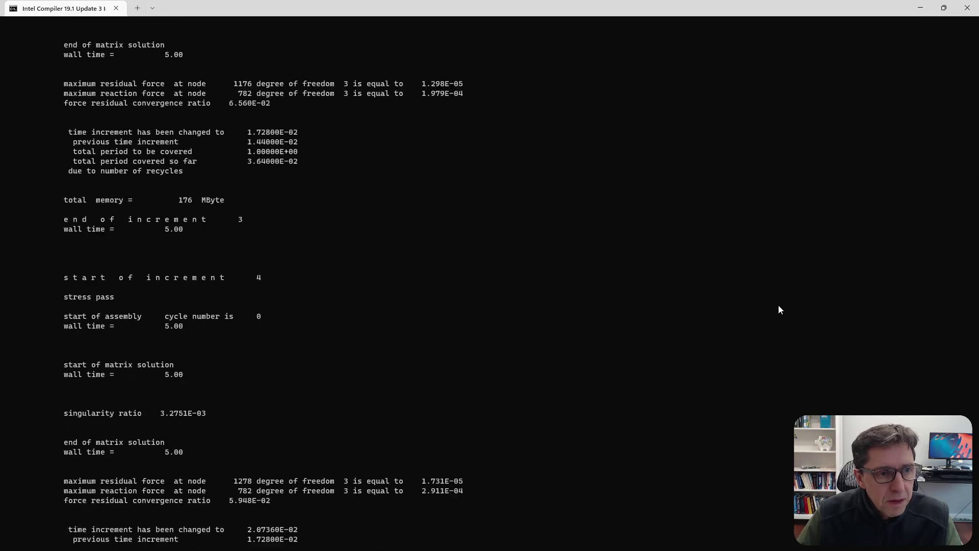
scroll(778, 308, "down", 3)
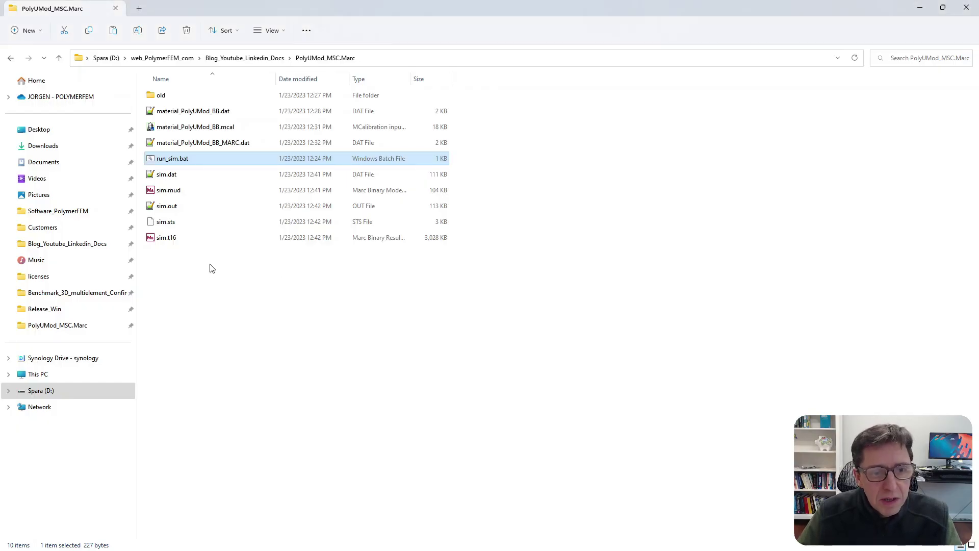
Open sim.sts in Notepad++, examine the job's increment summary and exit number, and close the file.
left_click(176, 226)
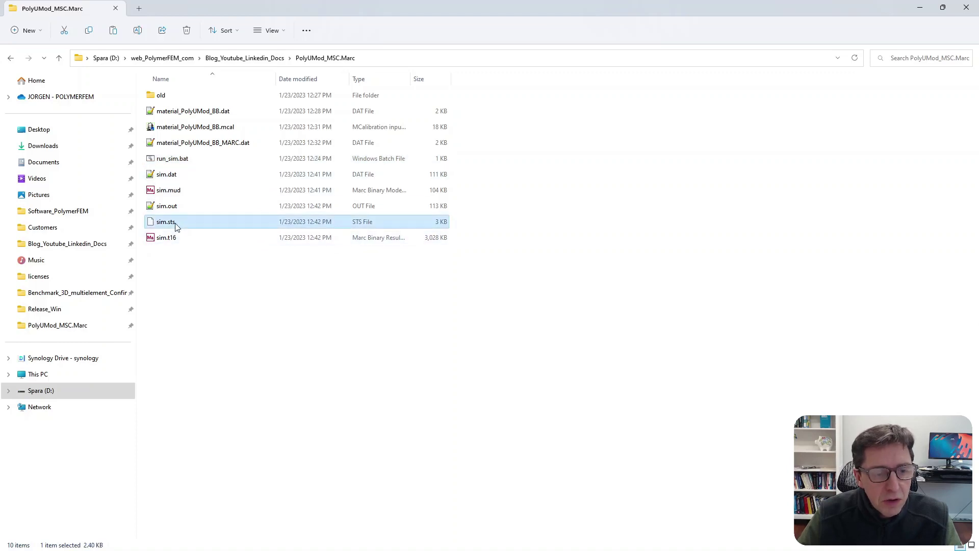
right_click(176, 225)
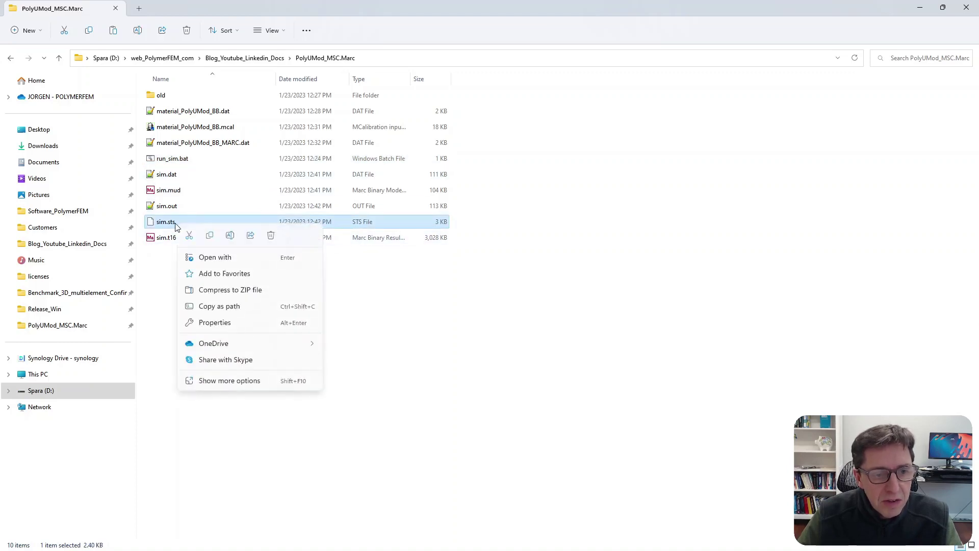
left_click(236, 385)
left_click(300, 213)
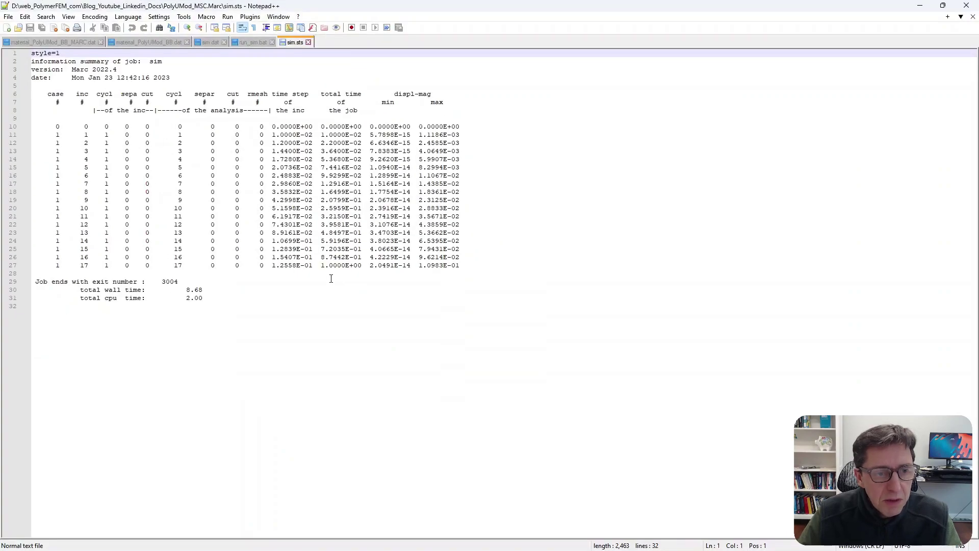
left_click(602, 265)
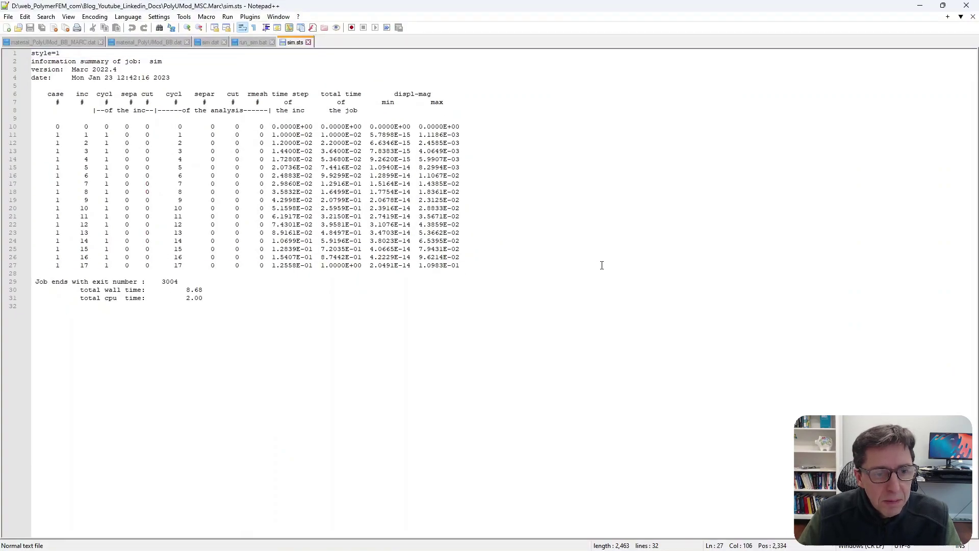
key("ctrl+w")
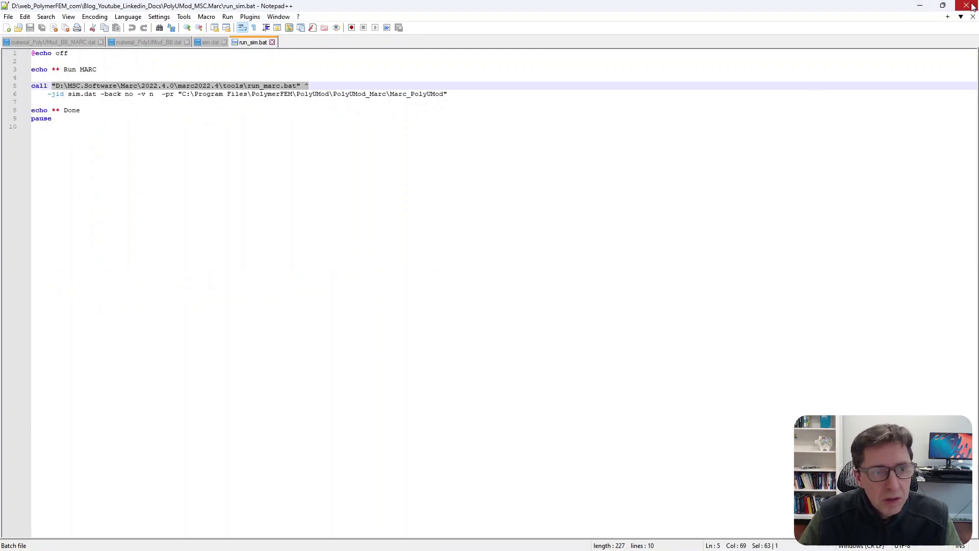
left_click(919, 6)
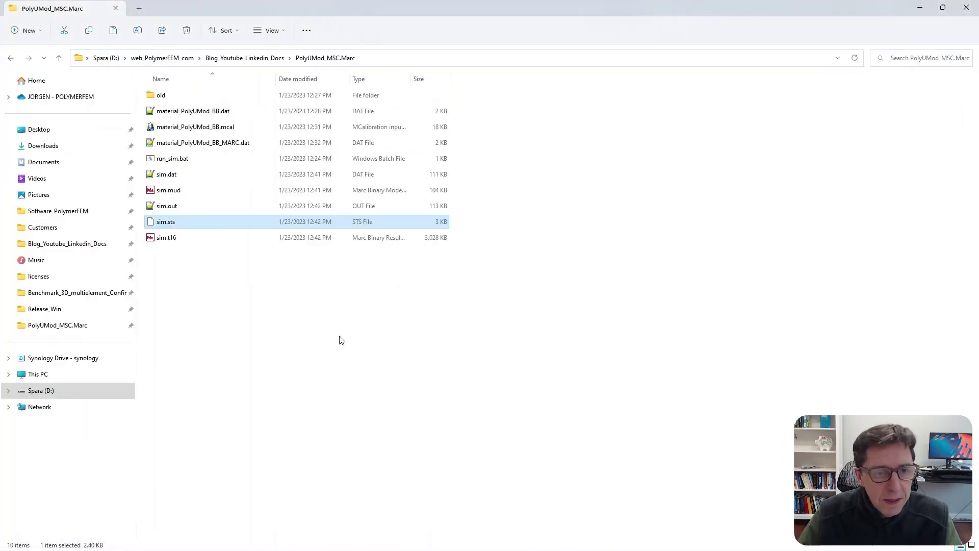
Switch to Marc Mentat and open the results file sim.t16 from the PolyUMod_MSC.Marc folder.
key("alt+Tab")
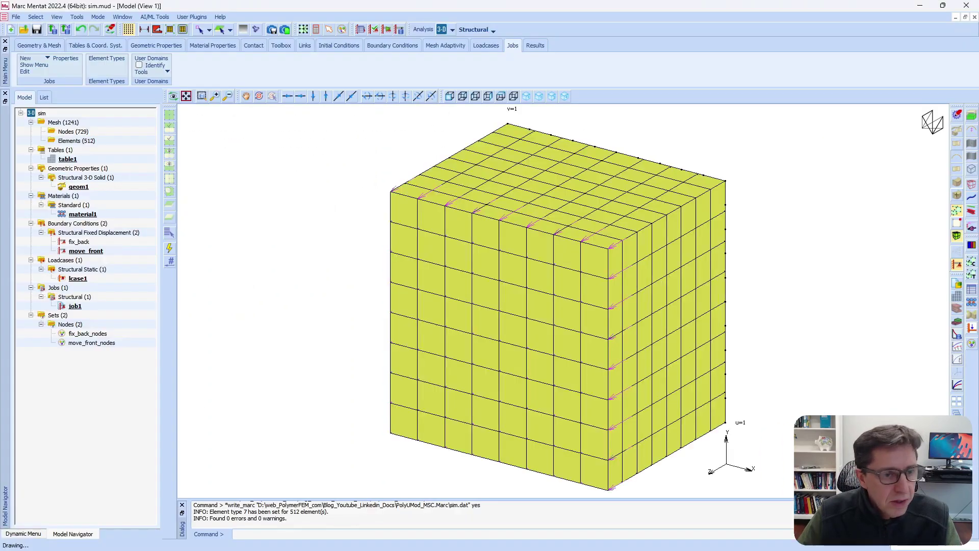
left_click(17, 17)
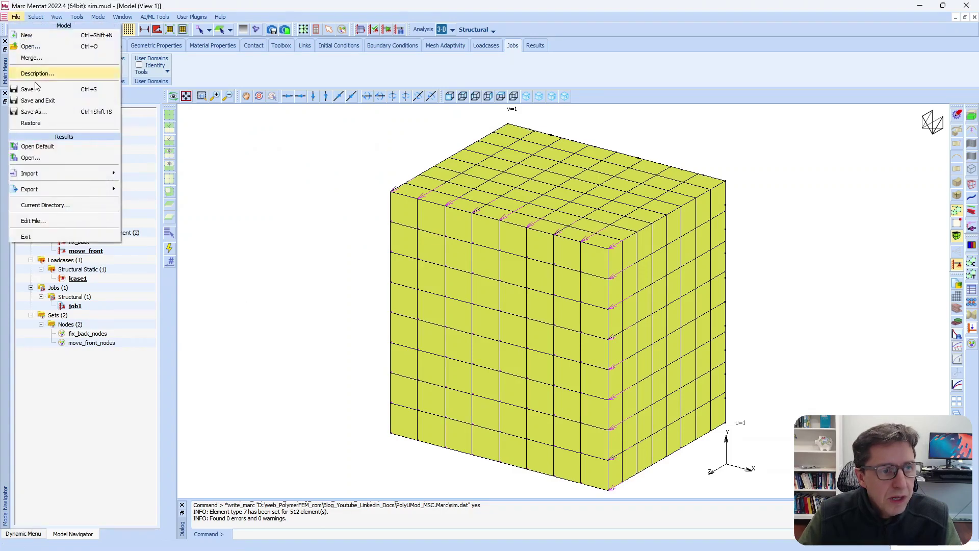
left_click(47, 161)
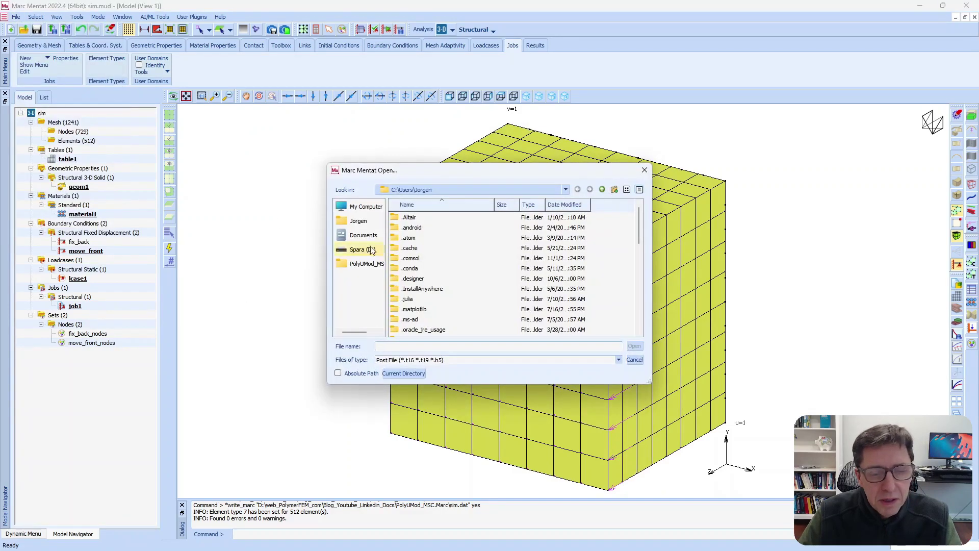
left_click(360, 265)
left_click(410, 227)
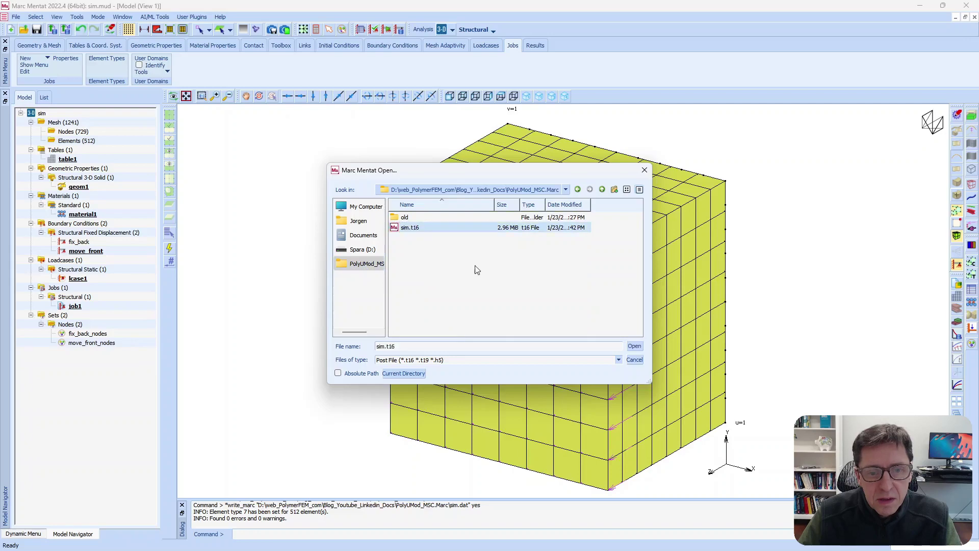
left_click(634, 347)
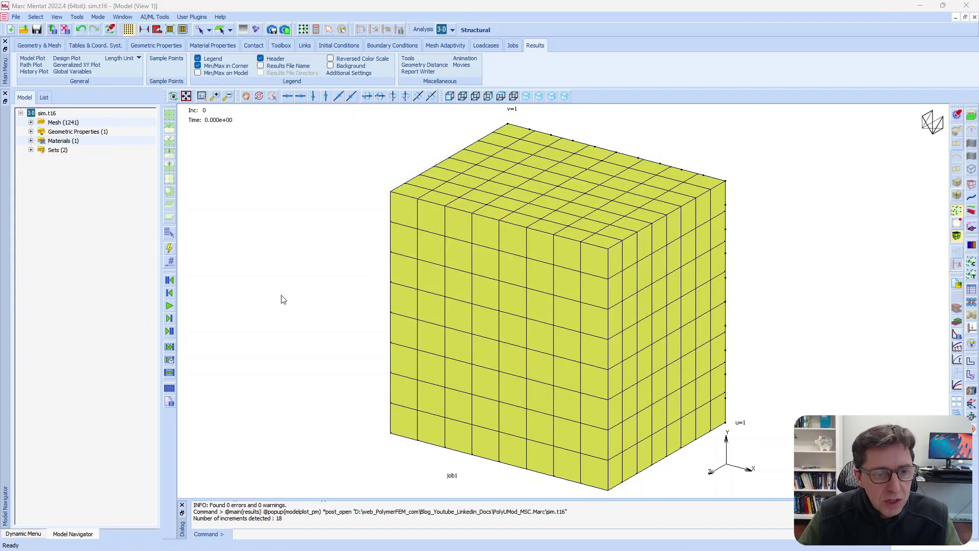
Show the last increment with contour bands of Equivalent Von Mises Stress and rotate the cube to inspect the distribution.
left_click(169, 332)
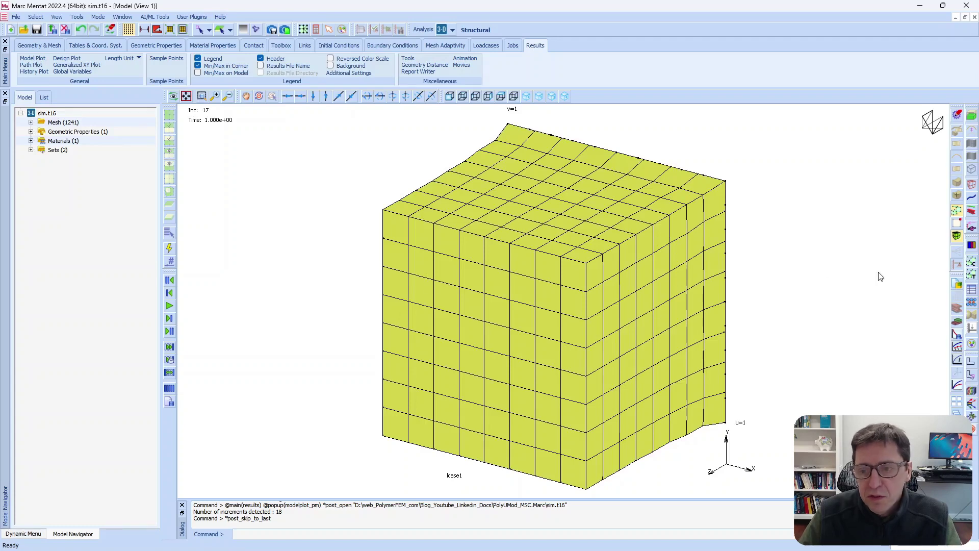
left_click(969, 397)
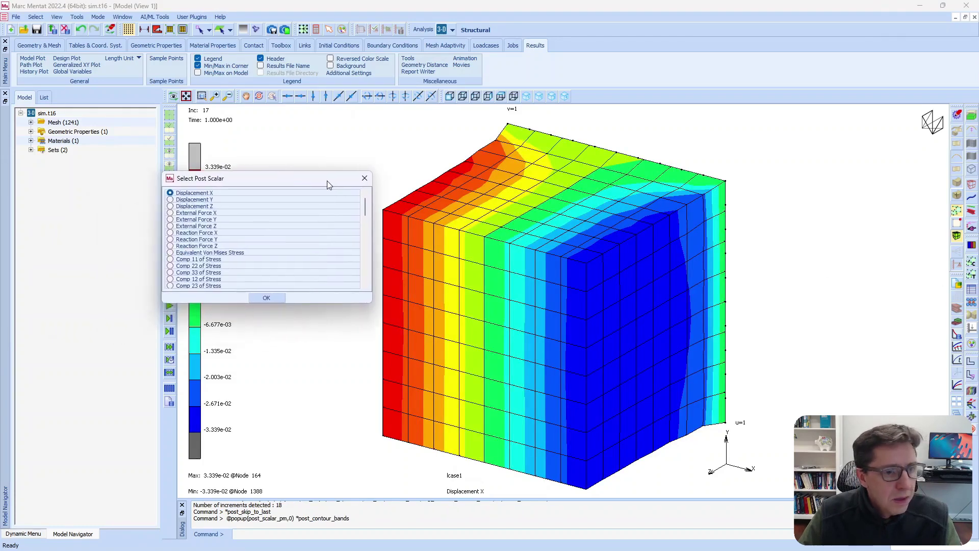
left_click(170, 252)
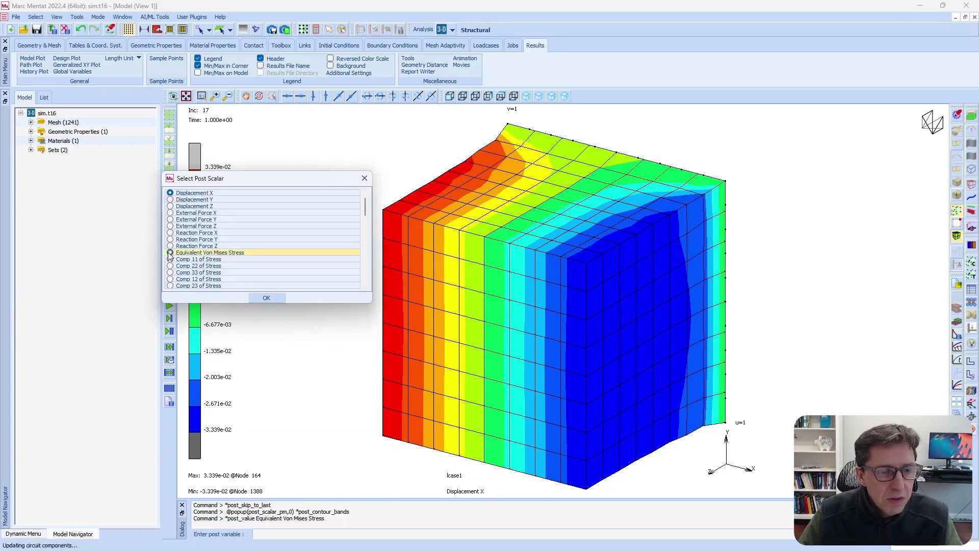
left_click(266, 297)
left_click_drag(469, 300, 503, 338)
right_click(442, 327)
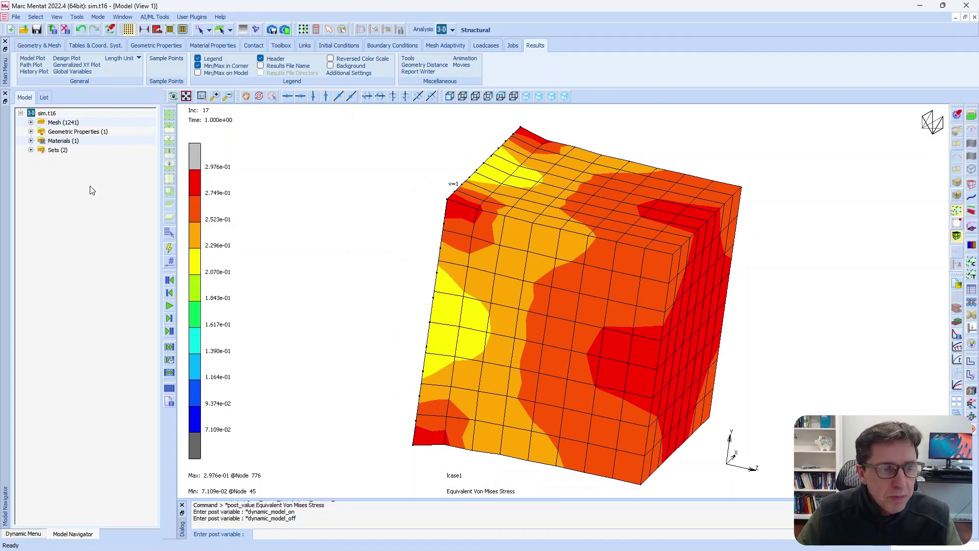